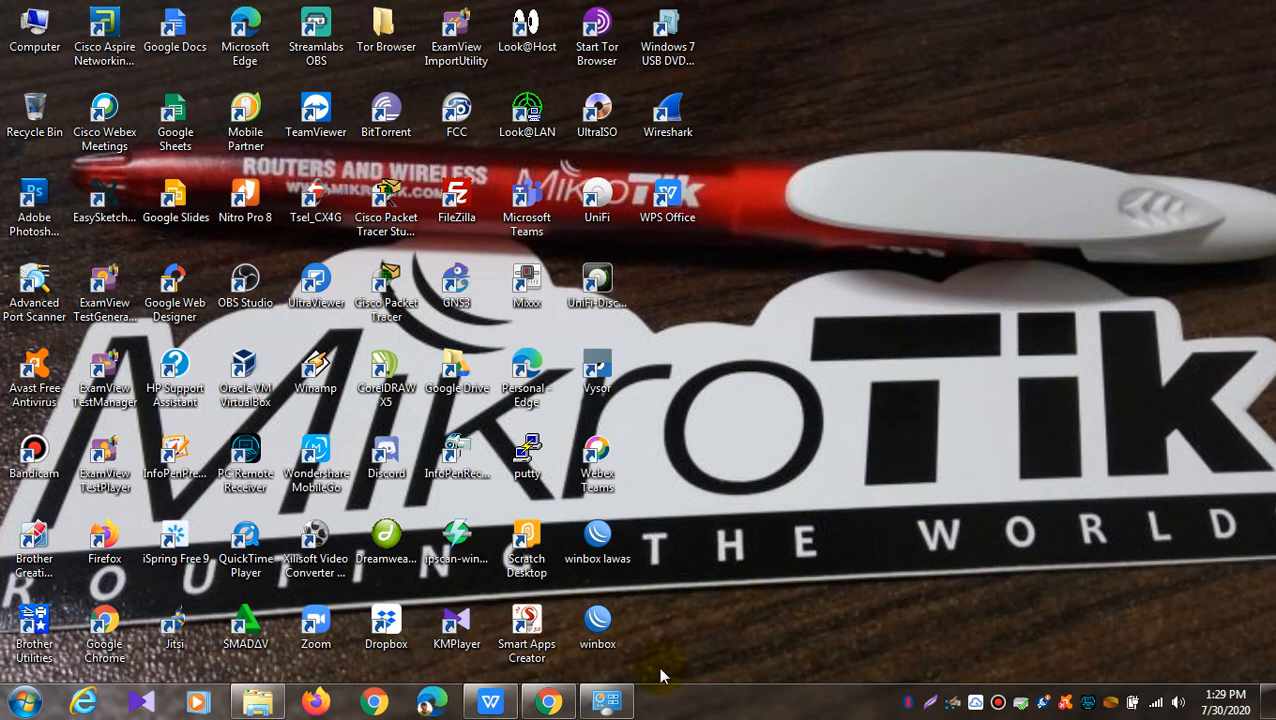
- Enable the VirtualBox Host-Only Network adapter in Network Connections and minimize the window
click(619, 705)
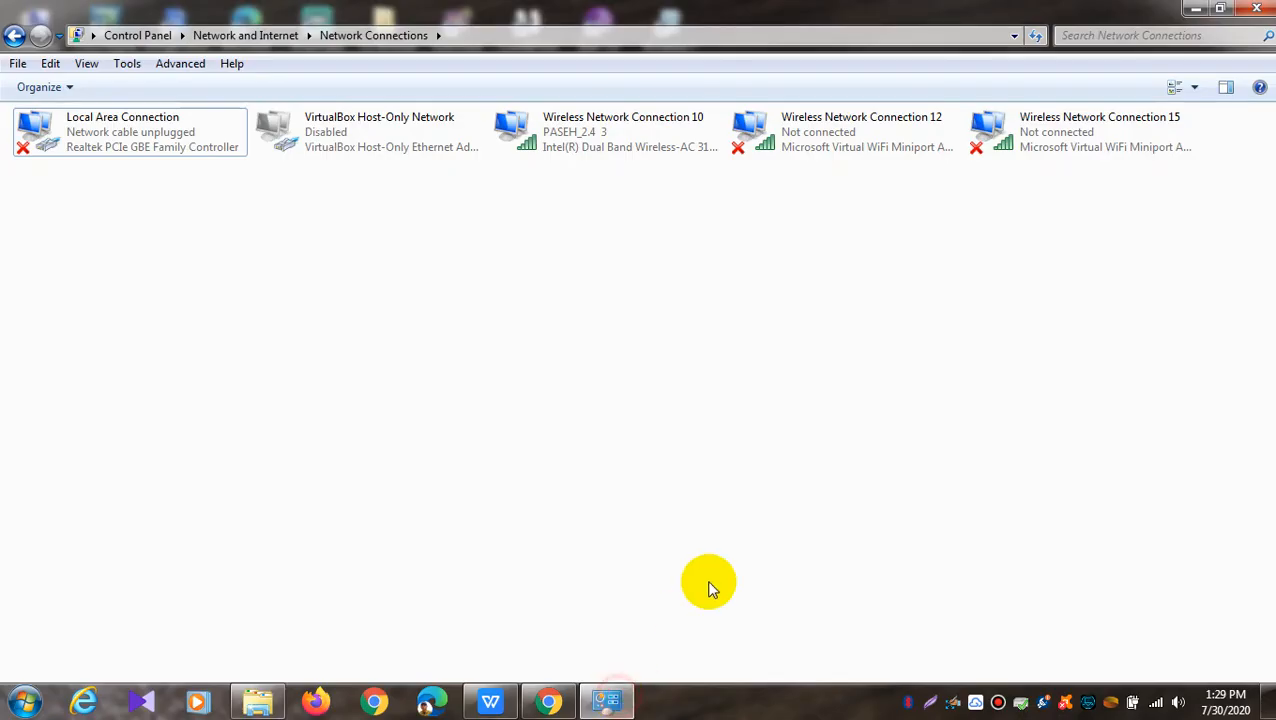
right_click(349, 147)
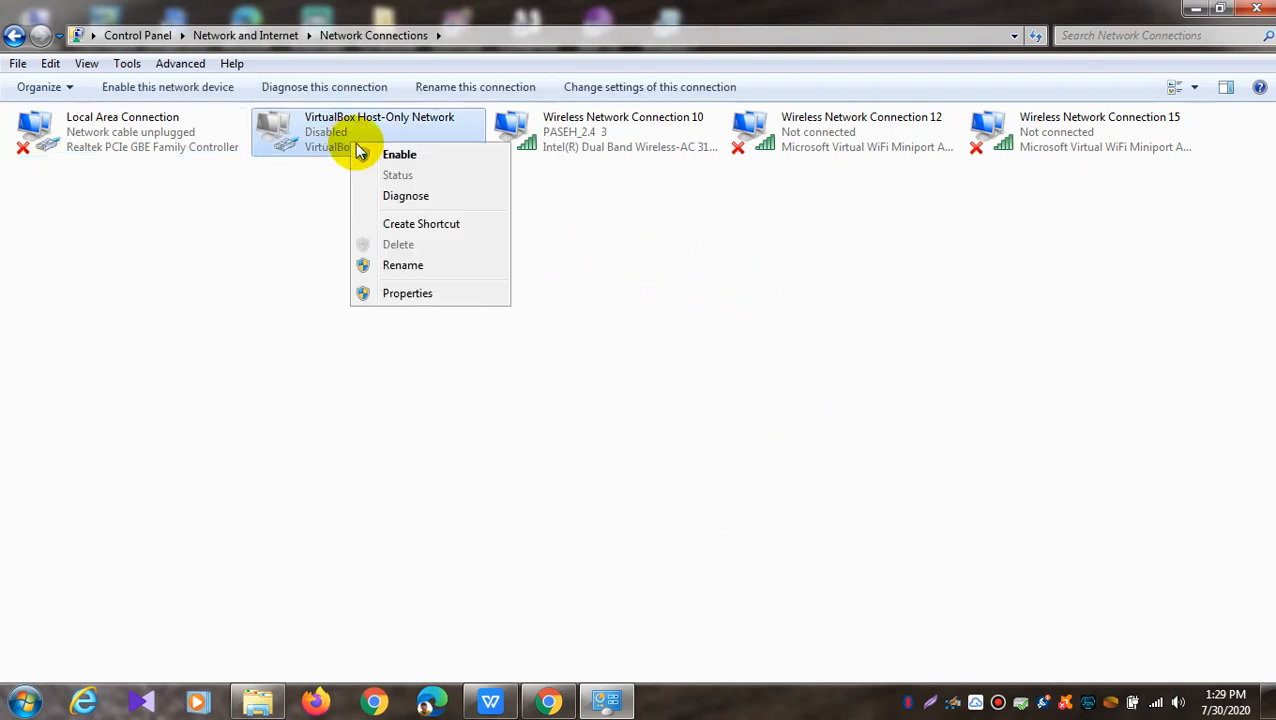
click(398, 155)
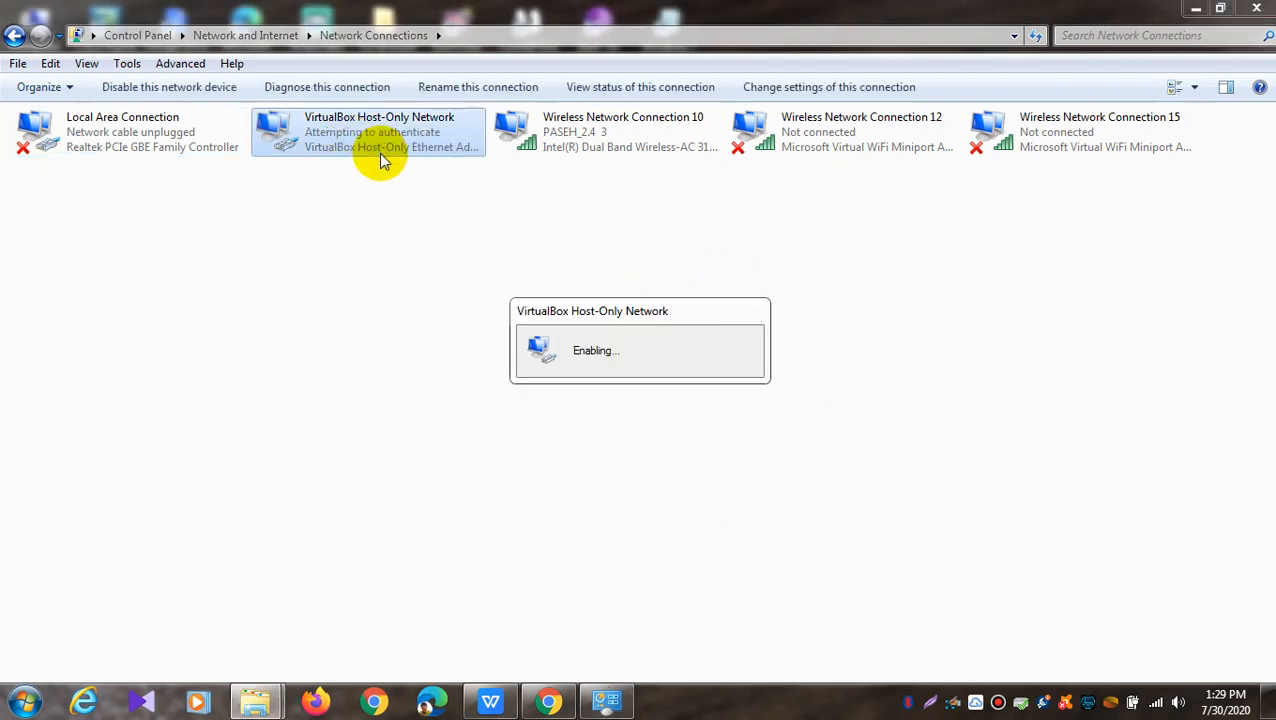
click(1193, 9)
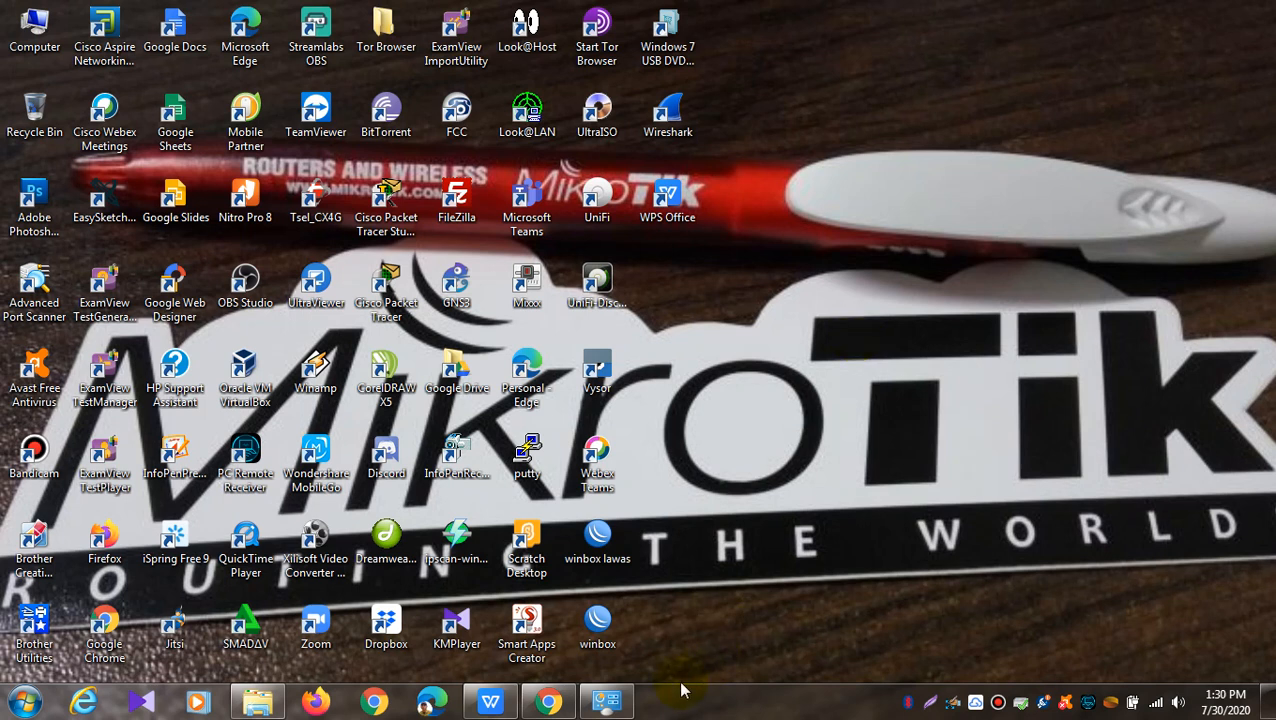
- Switch to Chrome, replace the existing MikroTik page with a new tab, and load mikrotik.com
click(554, 706)
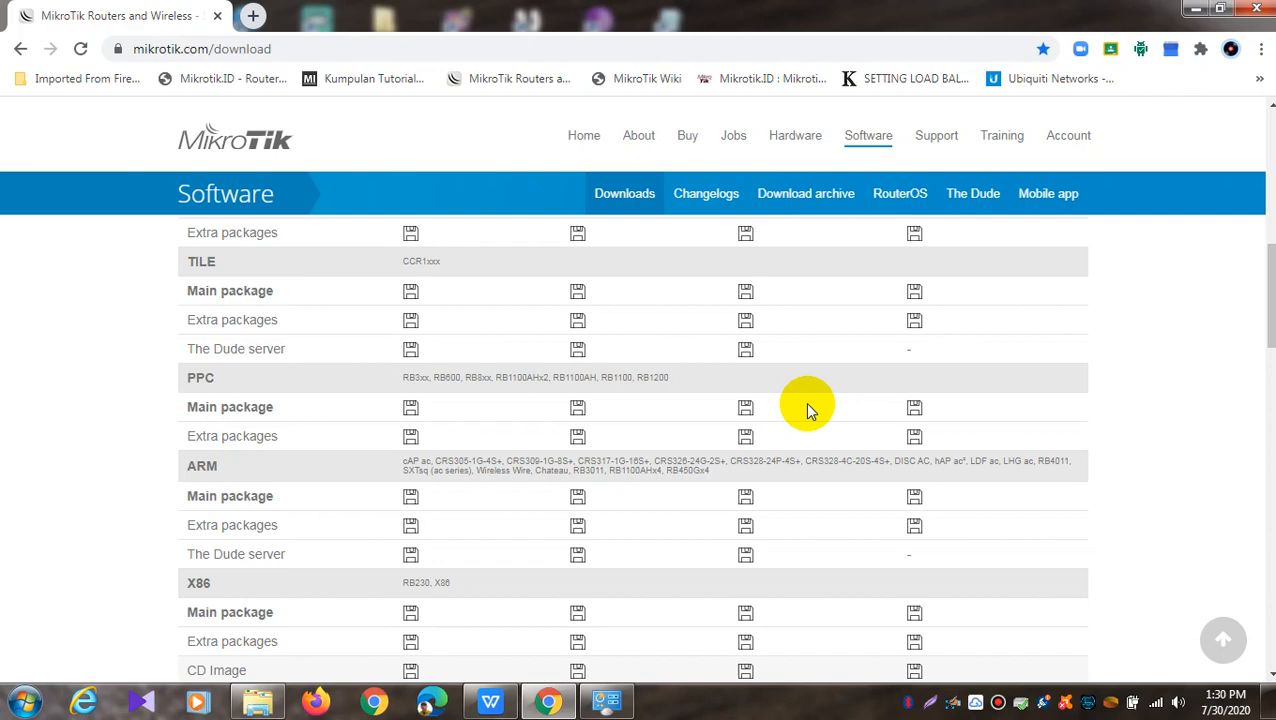
click(253, 16)
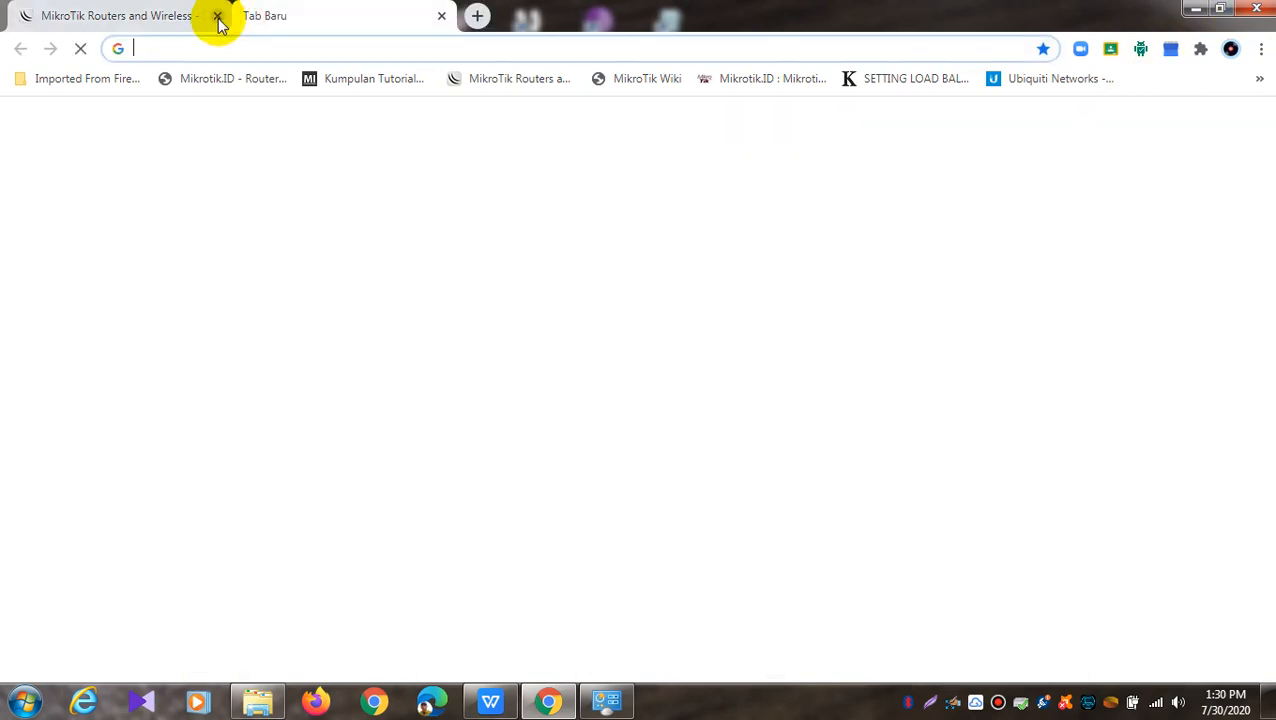
click(217, 18)
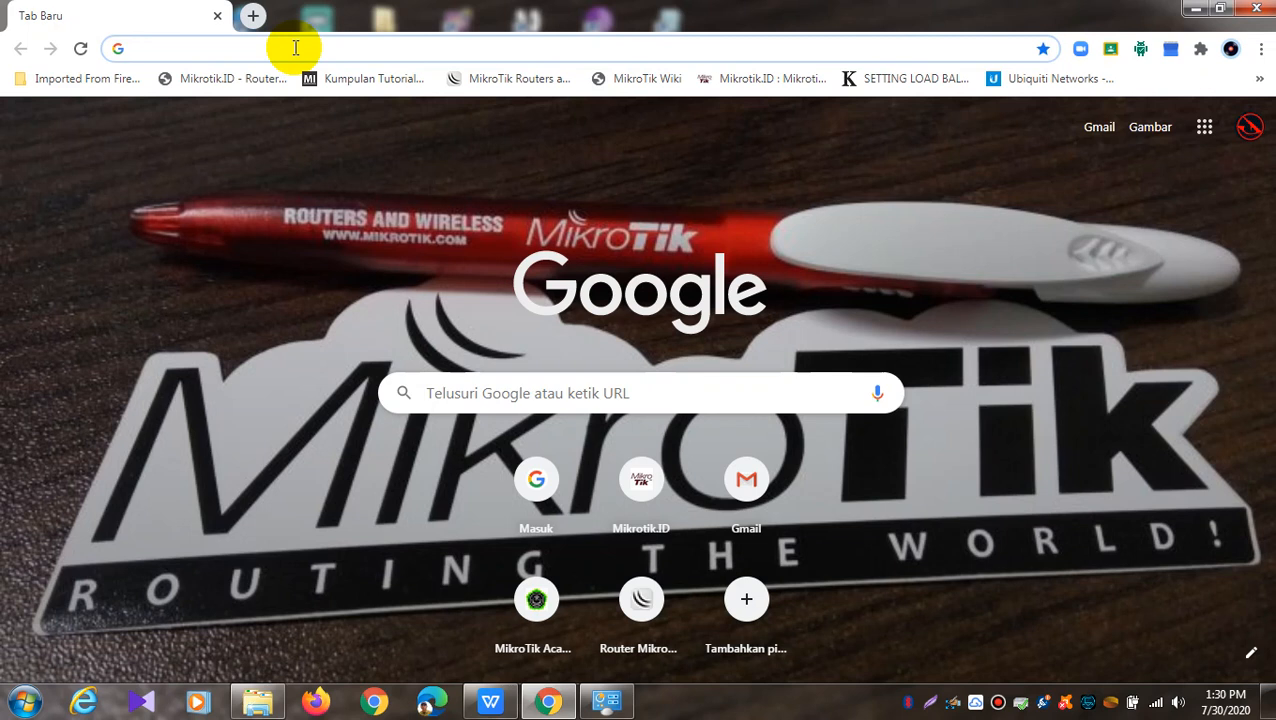
click(295, 48)
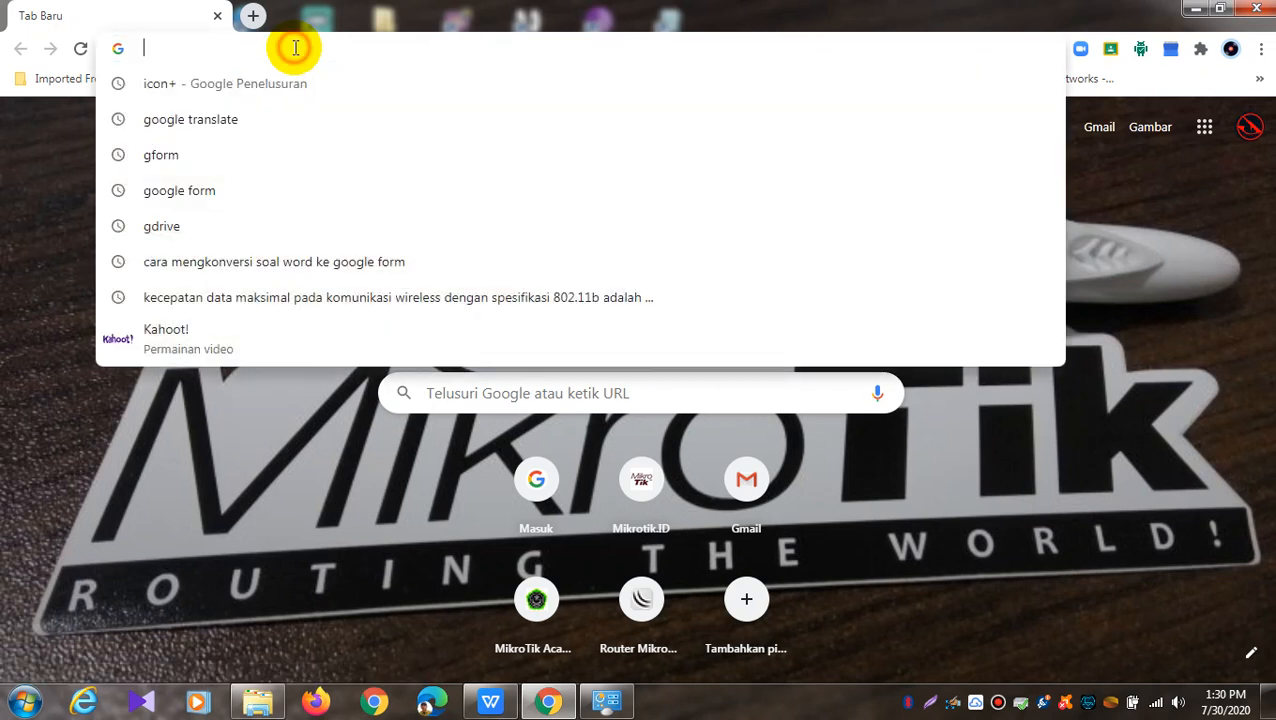
text(mikrot)
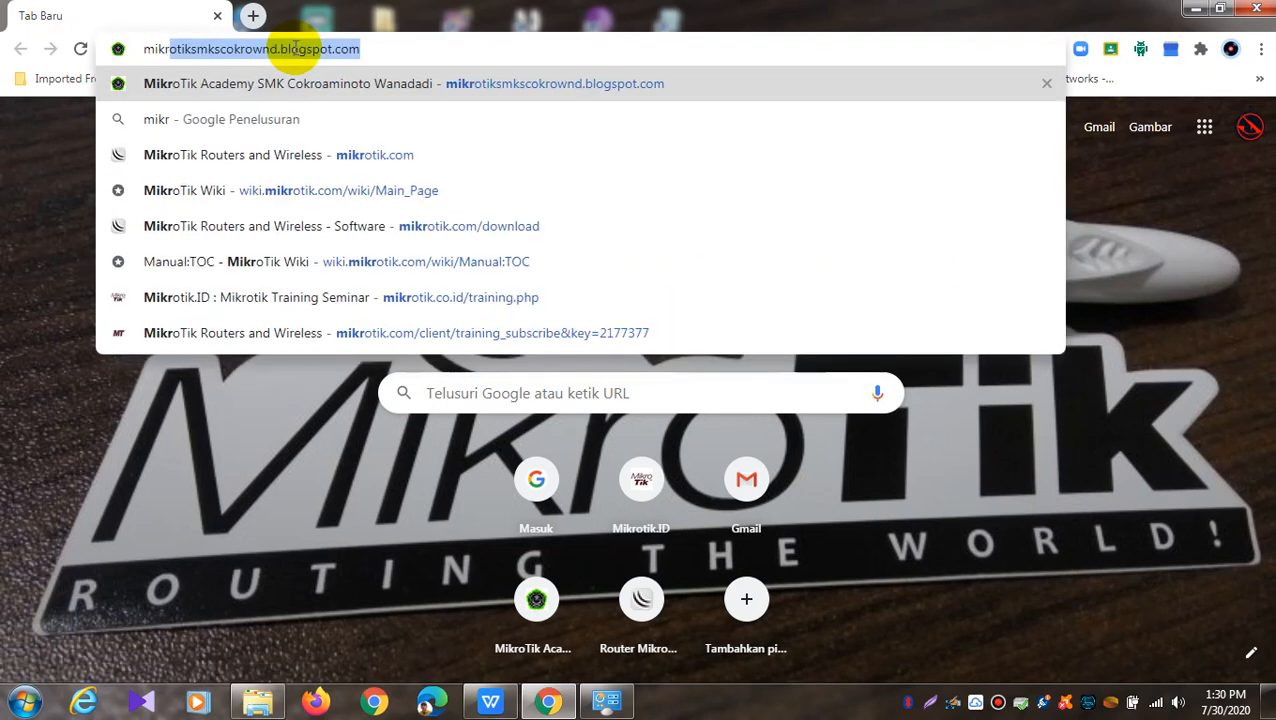
text(ik)
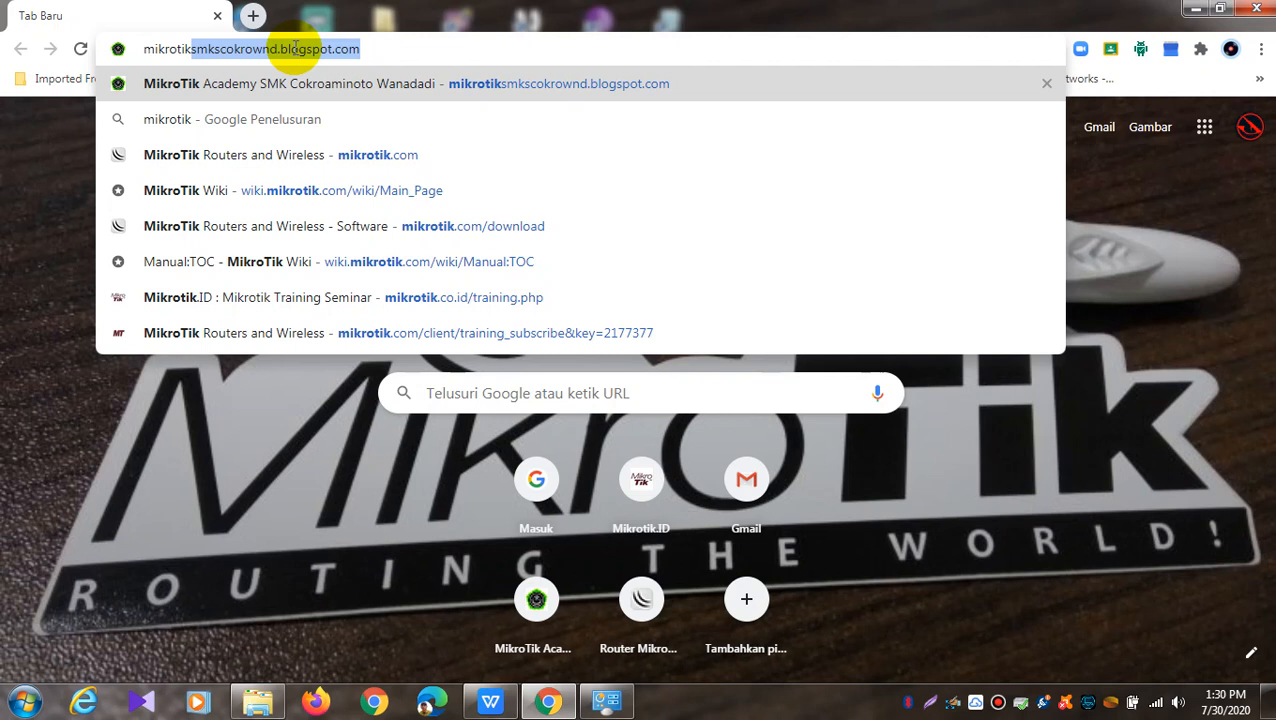
text(.co.)
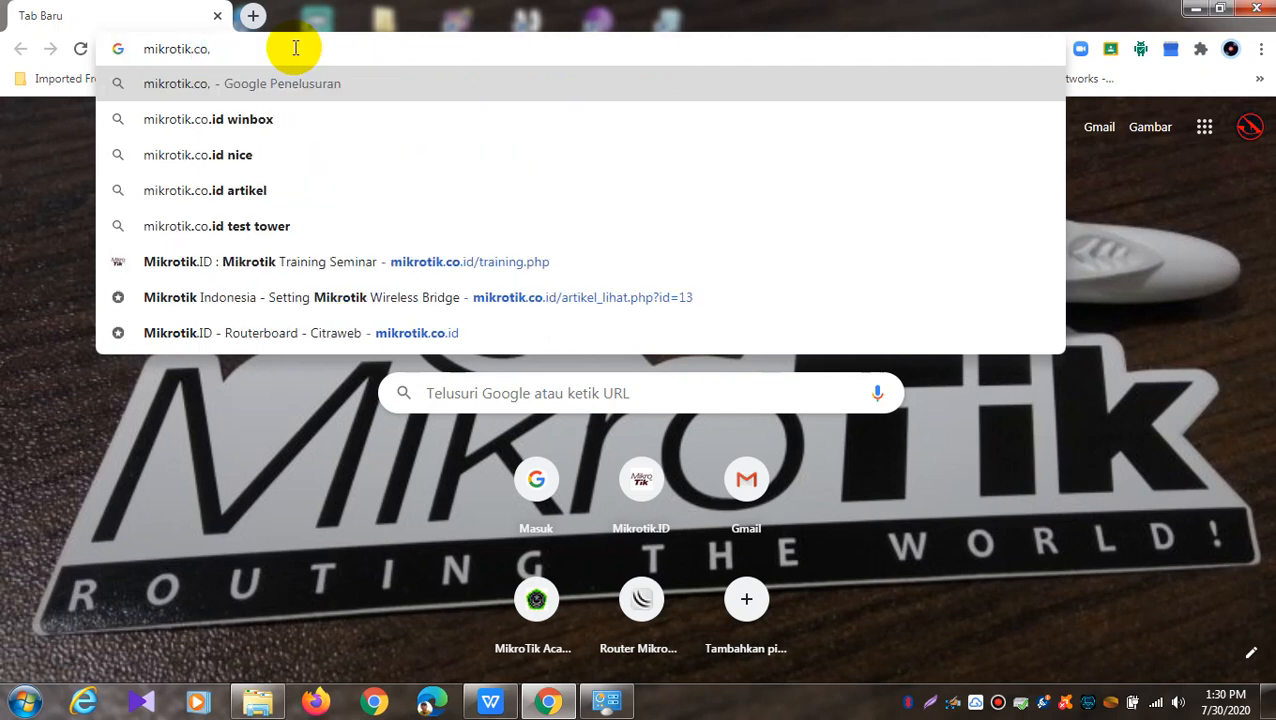
key(BackSpace)
text(m)
key(Return)
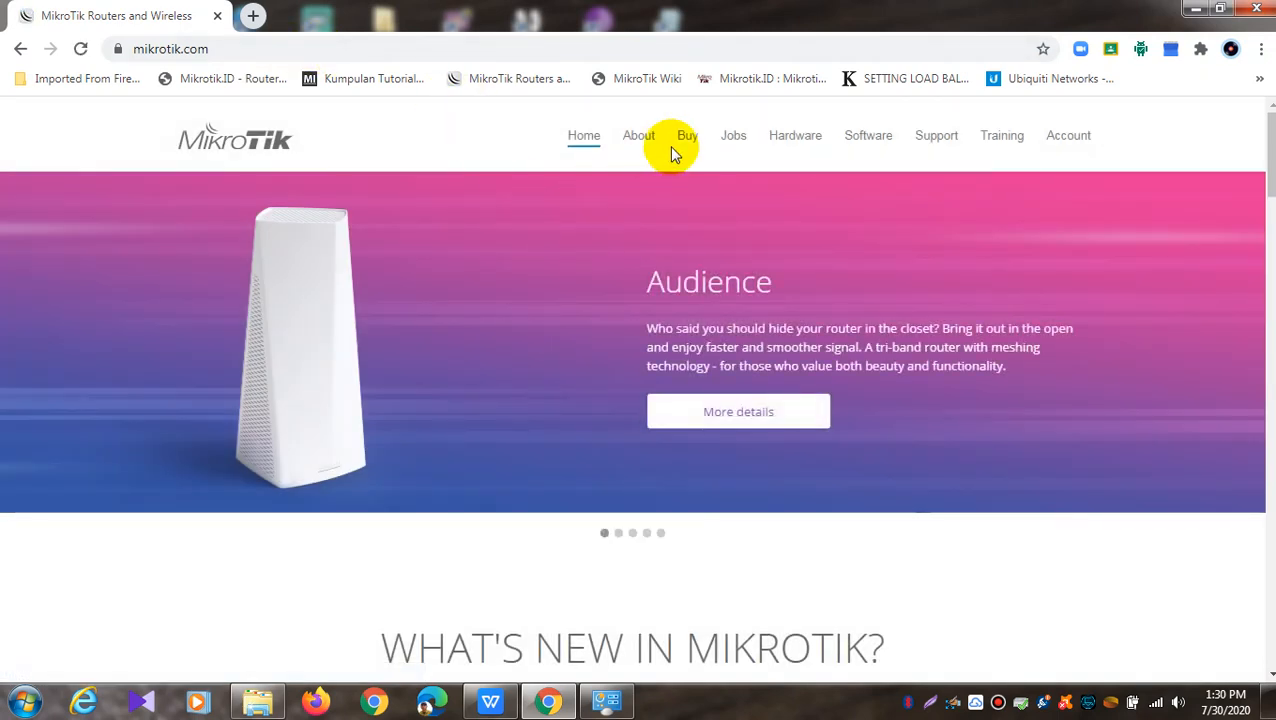
- Open the site's Software downloads page and look through the RouterOS package table
click(858, 143)
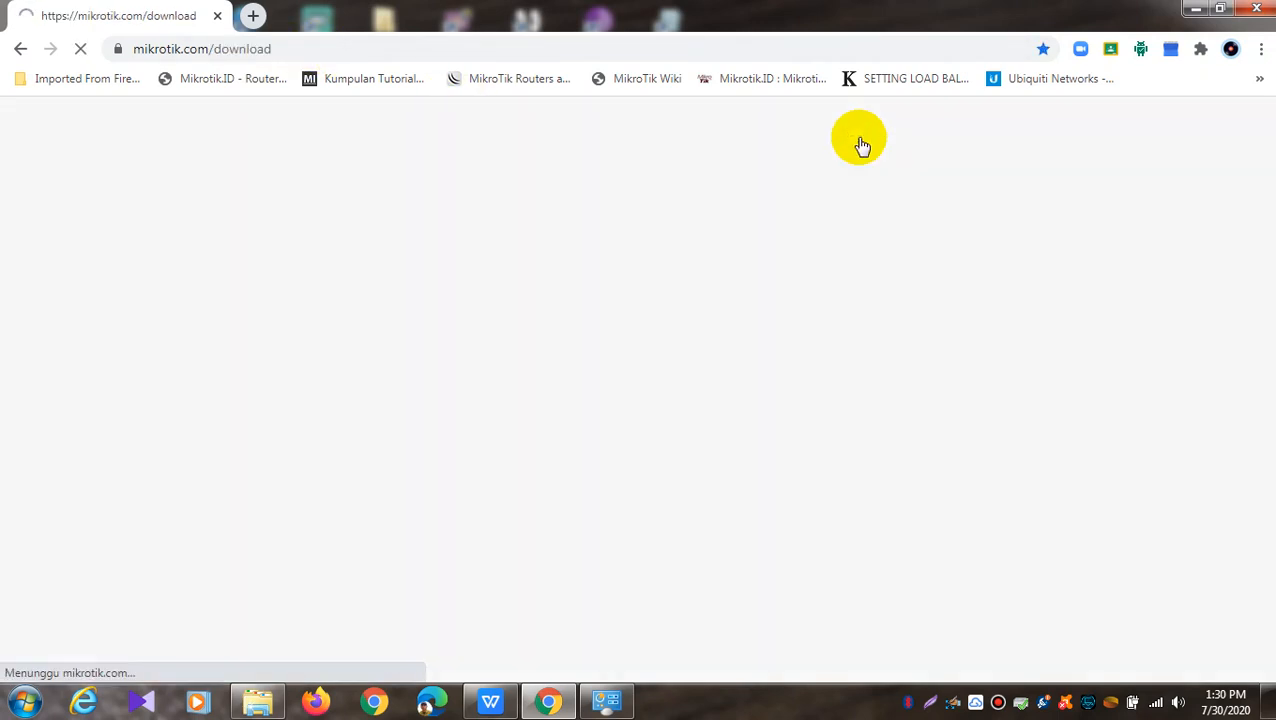
scroll(571, 275, down, 3)
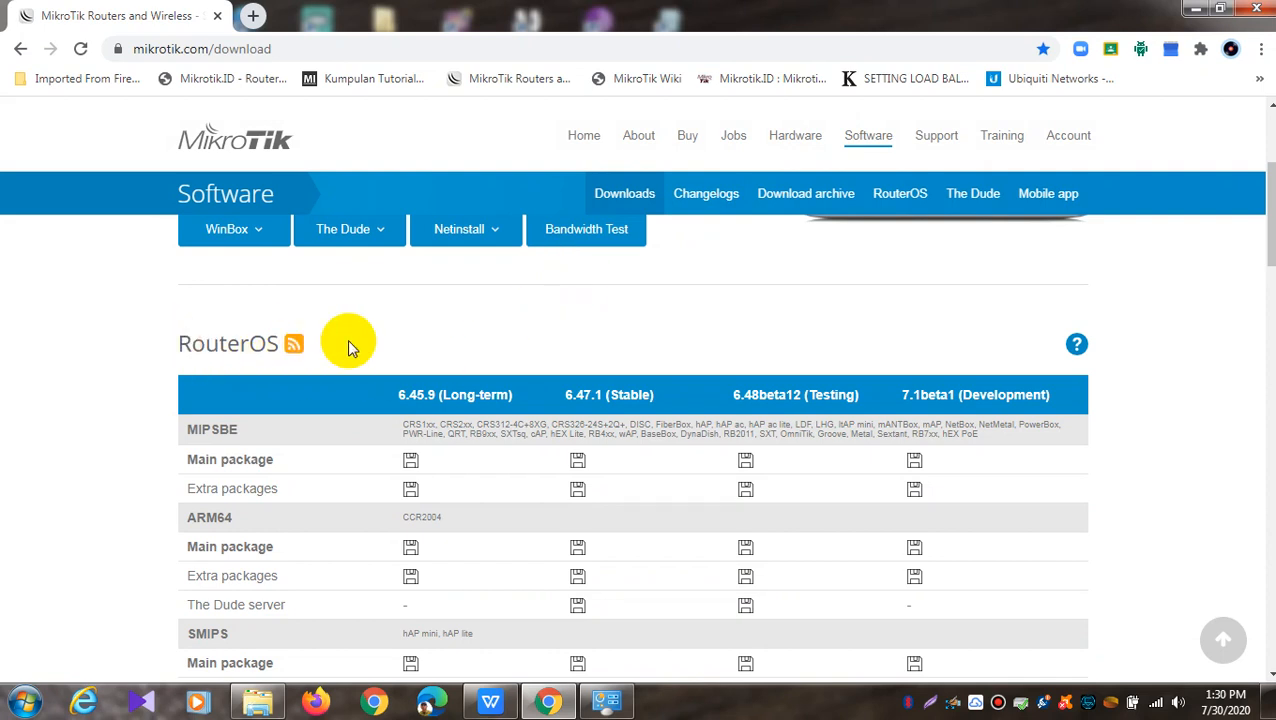
scroll(335, 345, down, 2)
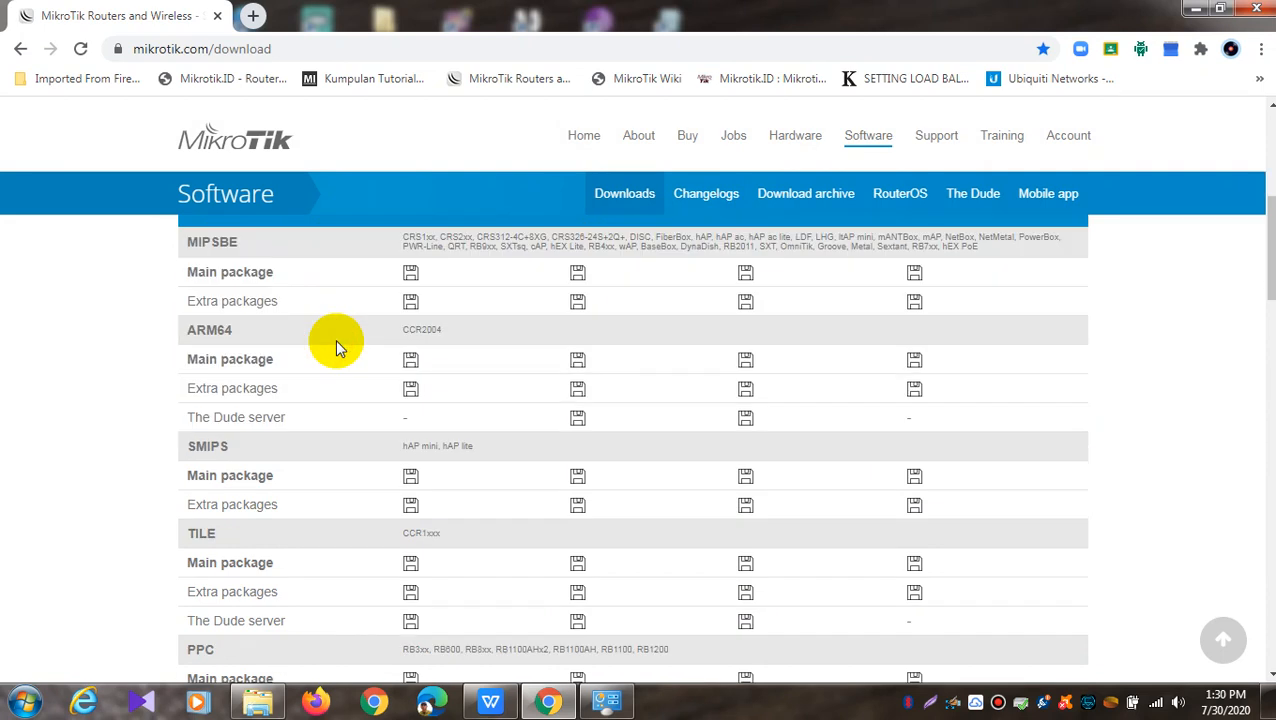
scroll(916, 486, up, 1)
scroll(913, 490, down, 1)
scroll(913, 488, up, 1)
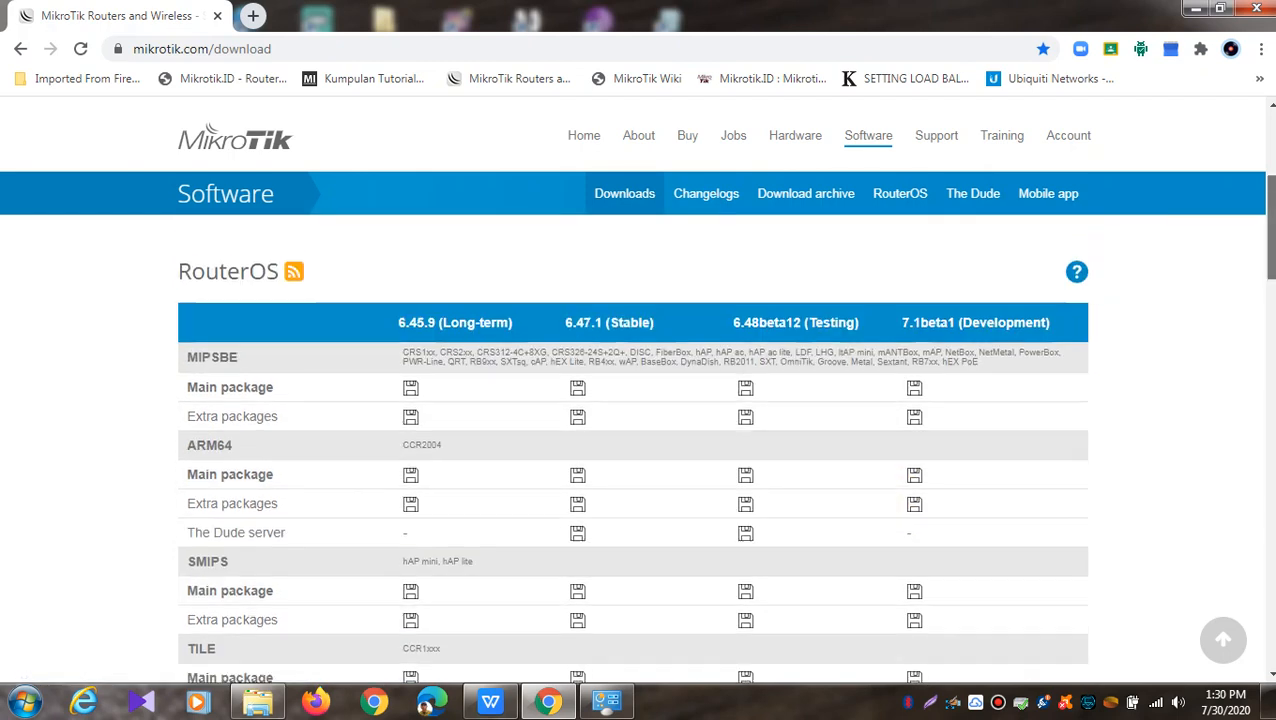
scroll(630, 430, down, 1)
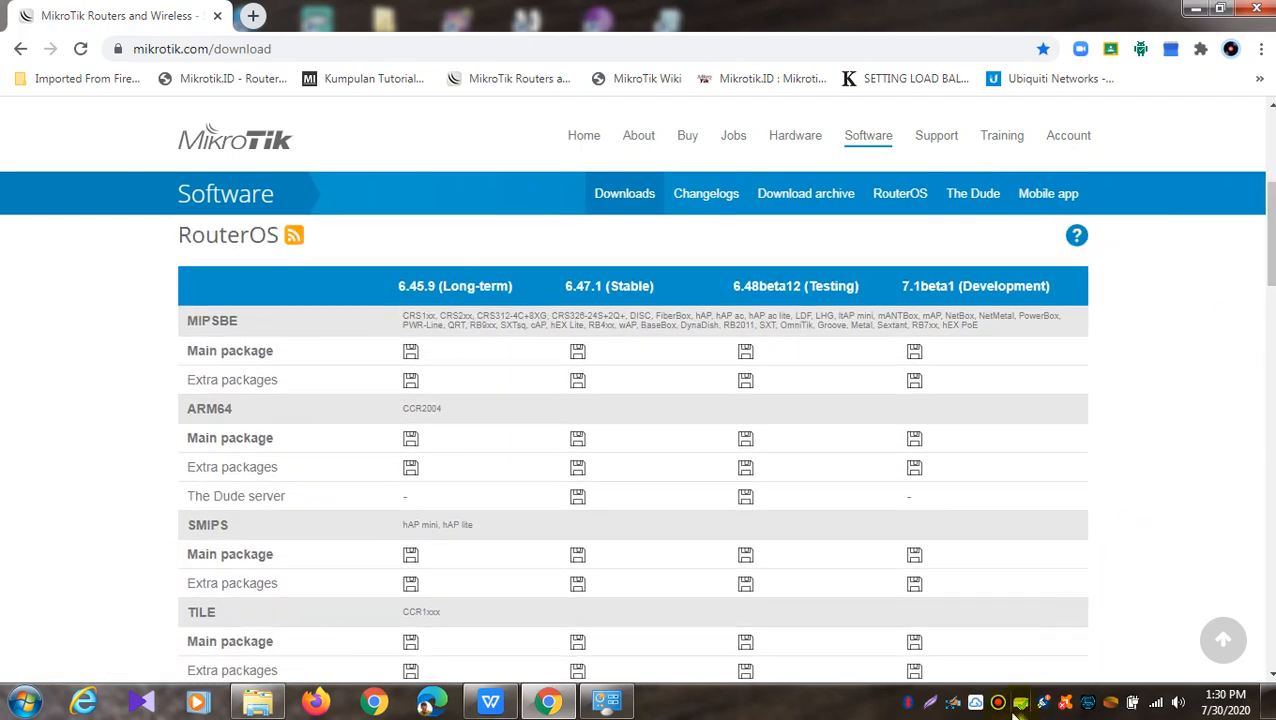
- Outline the MIPSBE, ARM64, SMIPS and TILE headings with red rectangles on a temporary screen capture, and discard the capture
click(1002, 702)
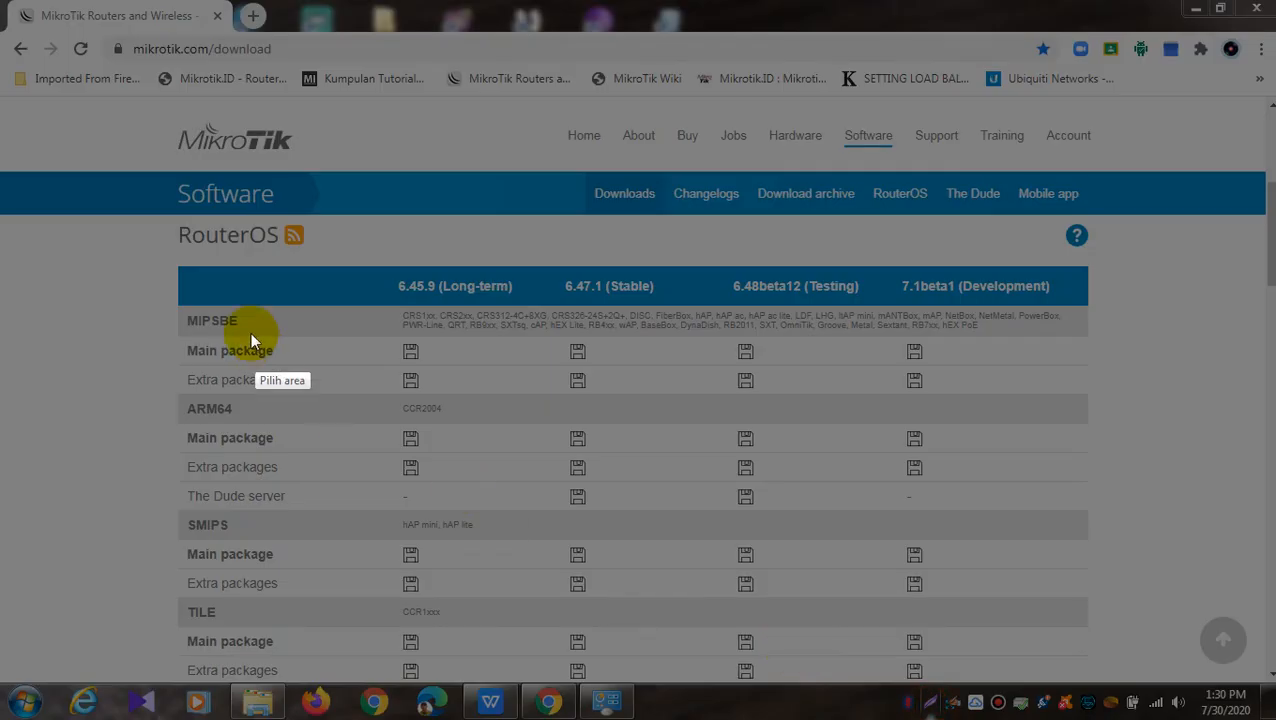
mouse_move(135, 222)
mouse_down()
mouse_move(1131, 660)
mouse_move(1119, 683)
mouse_move(1104, 678)
mouse_up()
click(1122, 573)
drag(179, 310, 258, 334)
drag(173, 400, 254, 422)
drag(177, 508, 240, 541)
drag(179, 598, 257, 628)
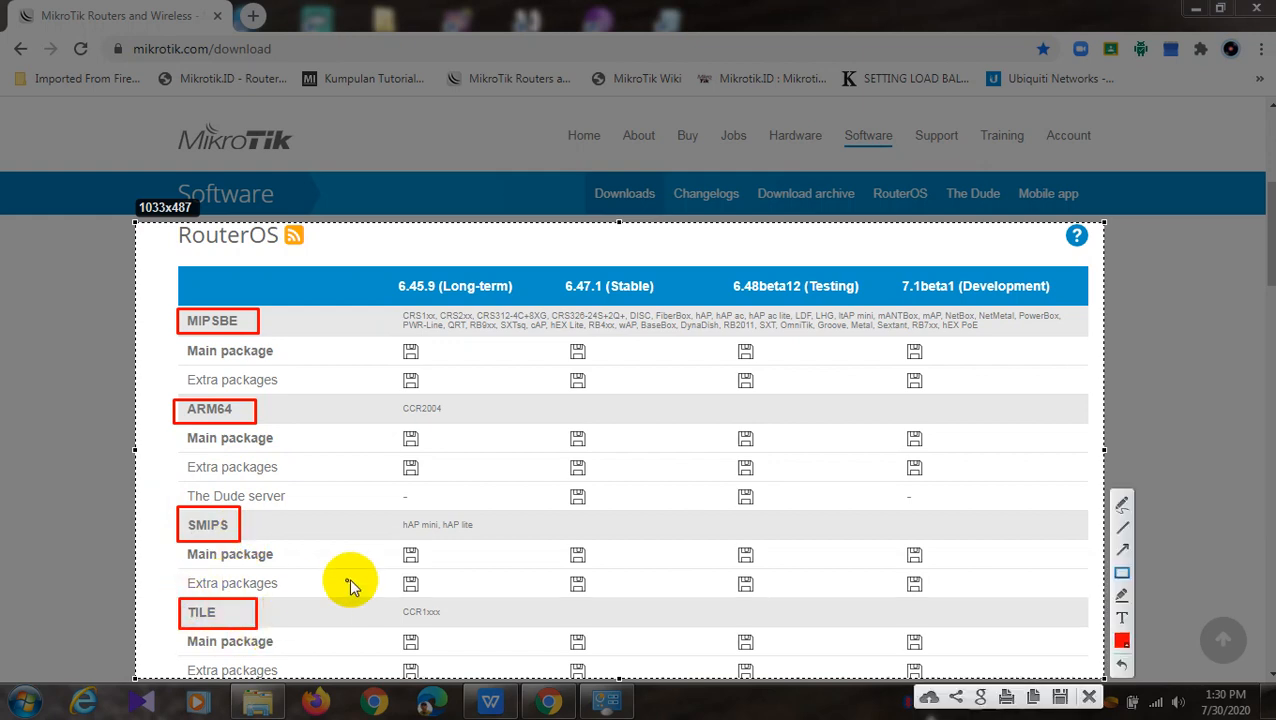
key(Escape)
key(Escape)
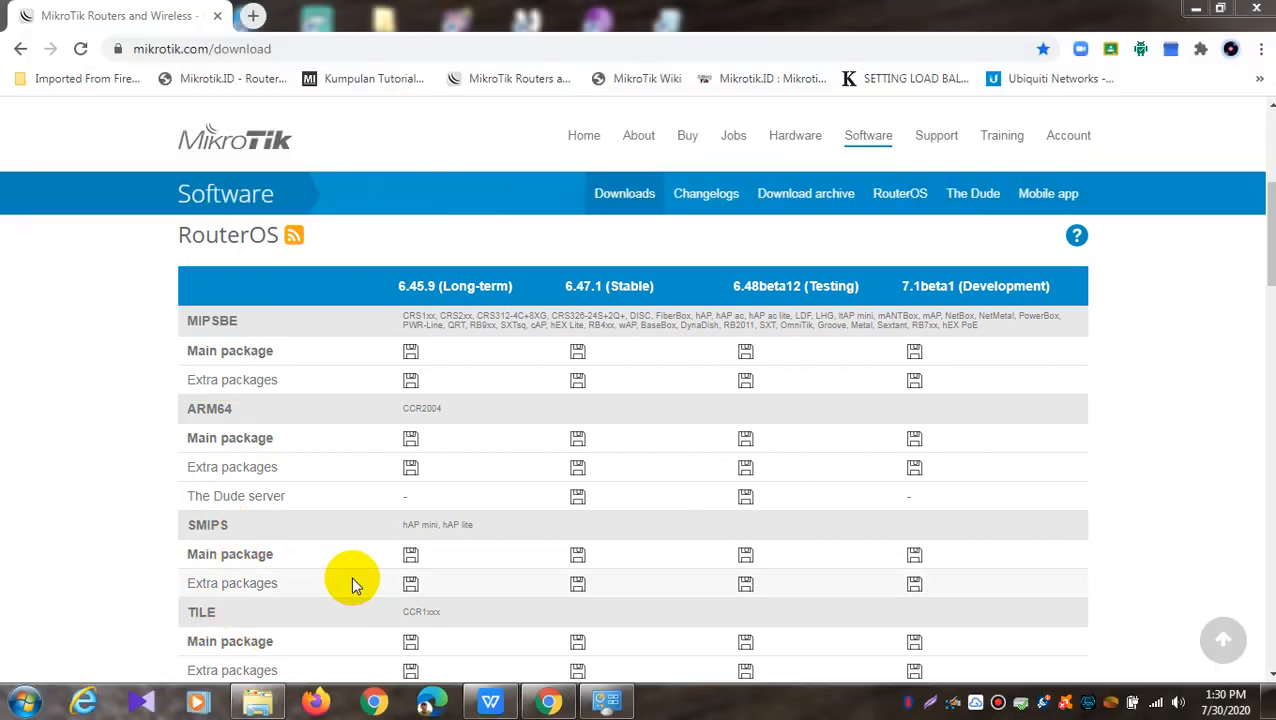
- Outline the PPC, ARM, X86 and MMIPS headings with red rectangles on a temporary screen capture, and discard the capture
click(350, 547)
scroll(350, 547, down, 3)
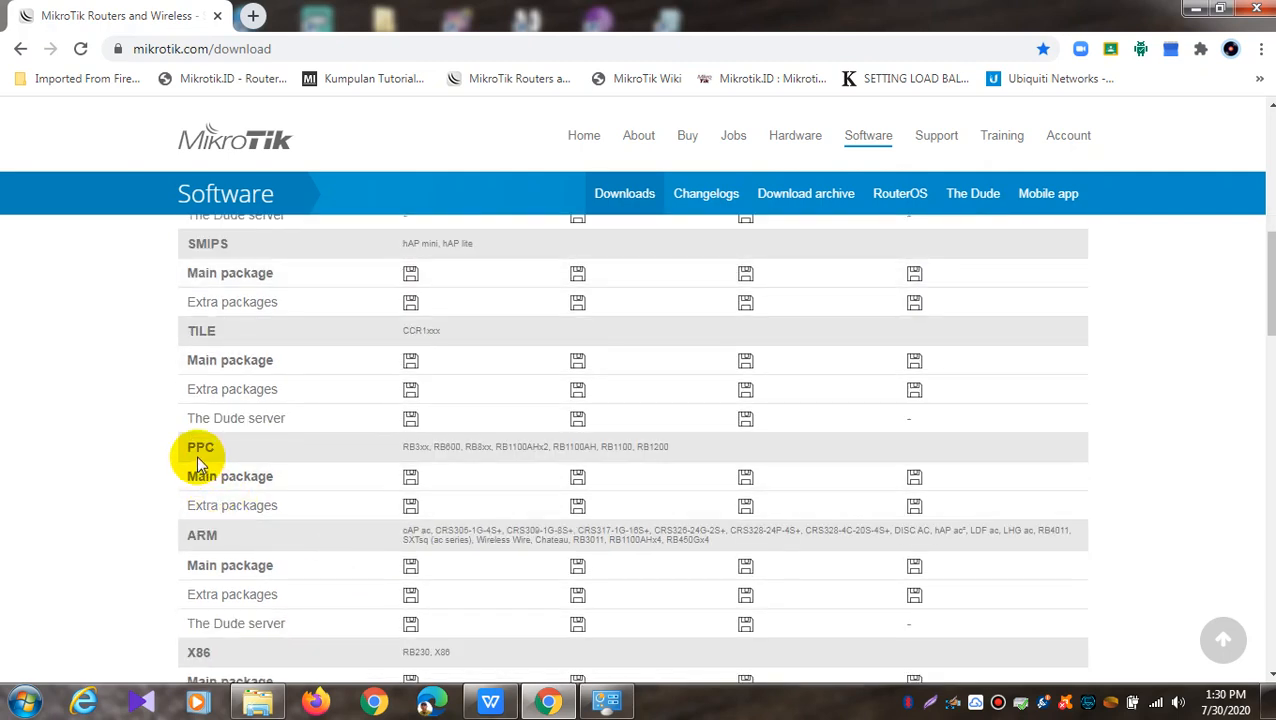
scroll(907, 635, down, 2)
scroll(874, 600, down, 1)
scroll(874, 600, up, 1)
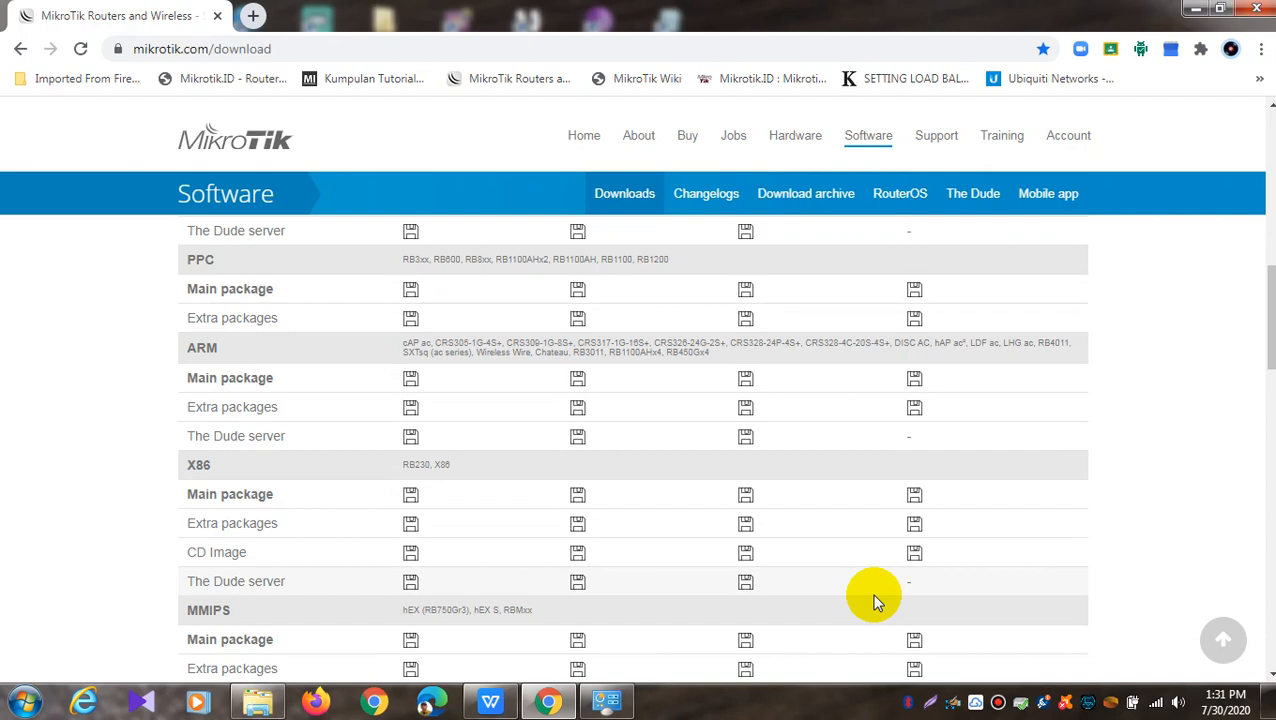
click(933, 705)
mouse_move(155, 175)
mouse_down()
mouse_move(1054, 697)
mouse_move(1115, 700)
mouse_move(1104, 677)
mouse_up()
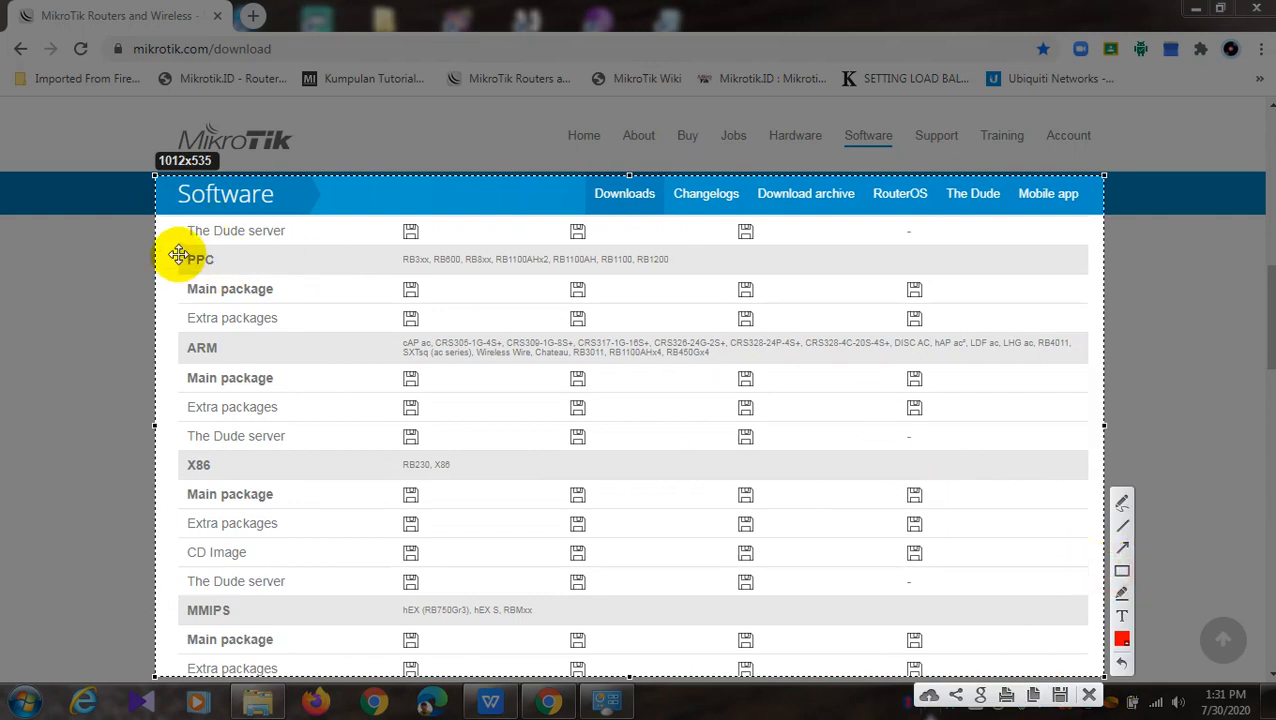
click(1122, 571)
drag(181, 248, 233, 271)
drag(182, 335, 230, 358)
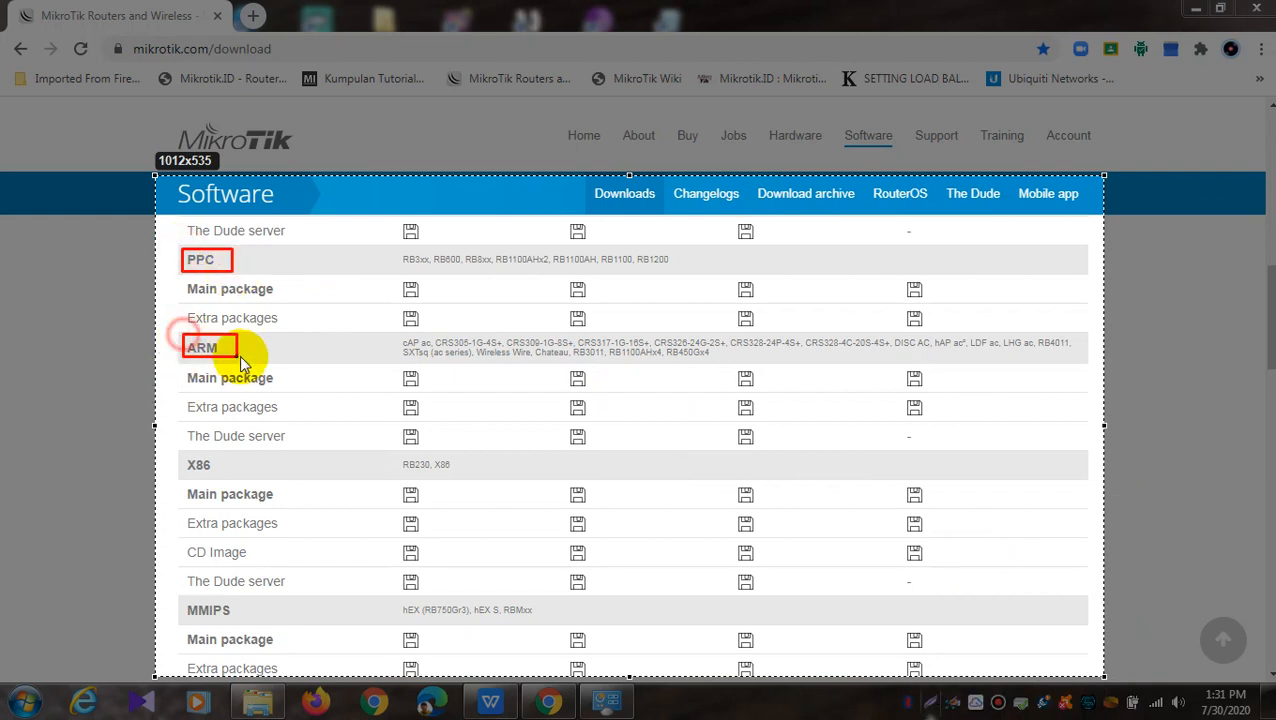
drag(180, 452, 231, 477)
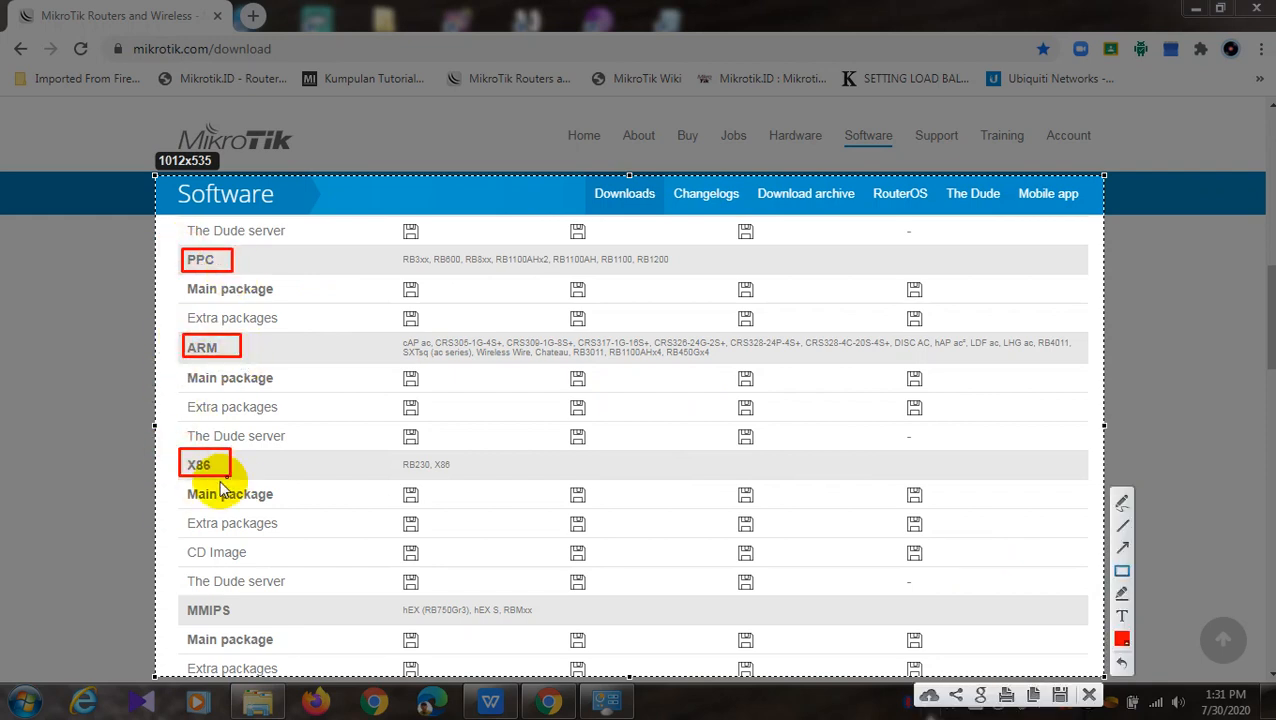
drag(176, 595, 269, 623)
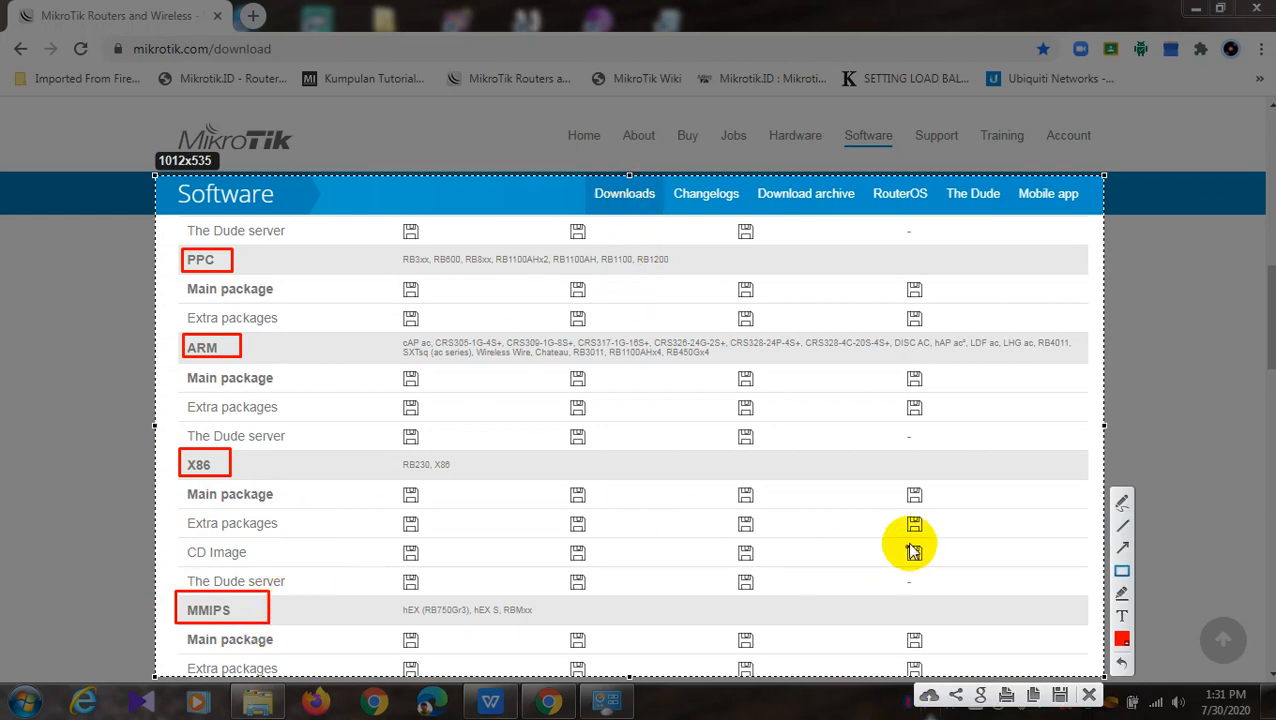
key(Escape)
key(Escape)
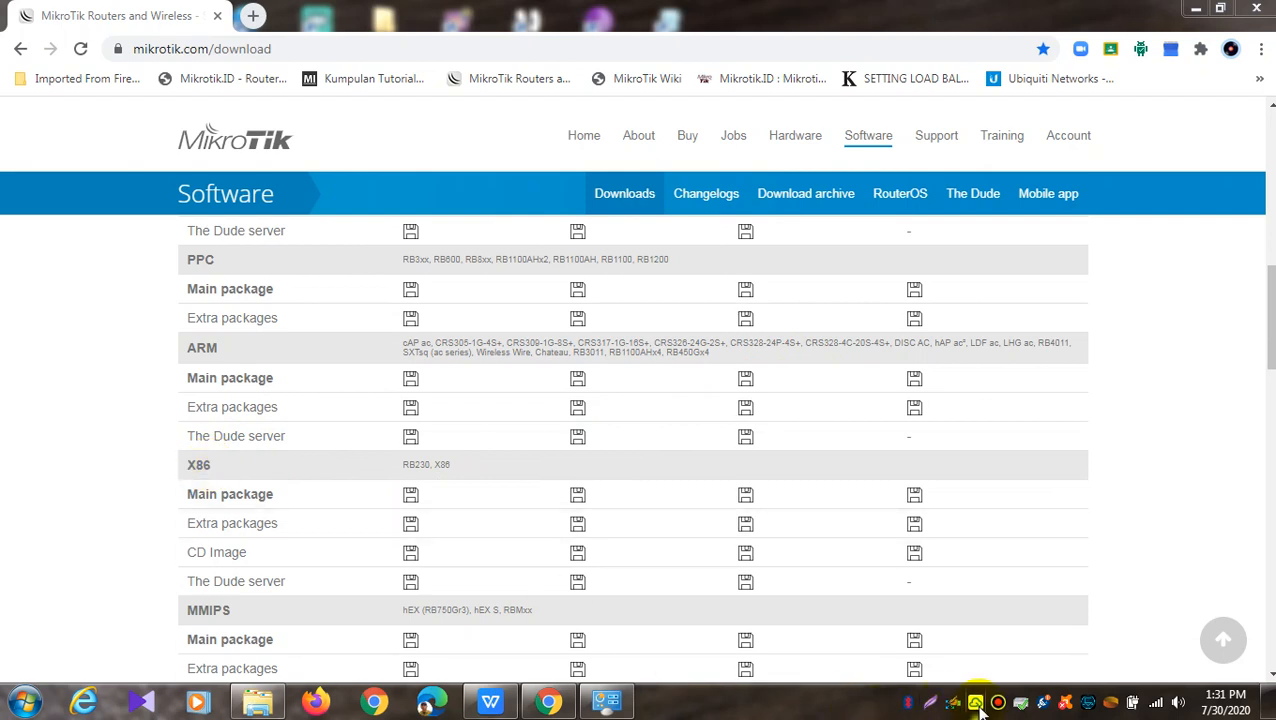
- Mark the X86 heading with a red rectangle and arrow and outline its CD Image row on a screen capture, discarding it at the end
click(930, 702)
drag(155, 437, 1116, 609)
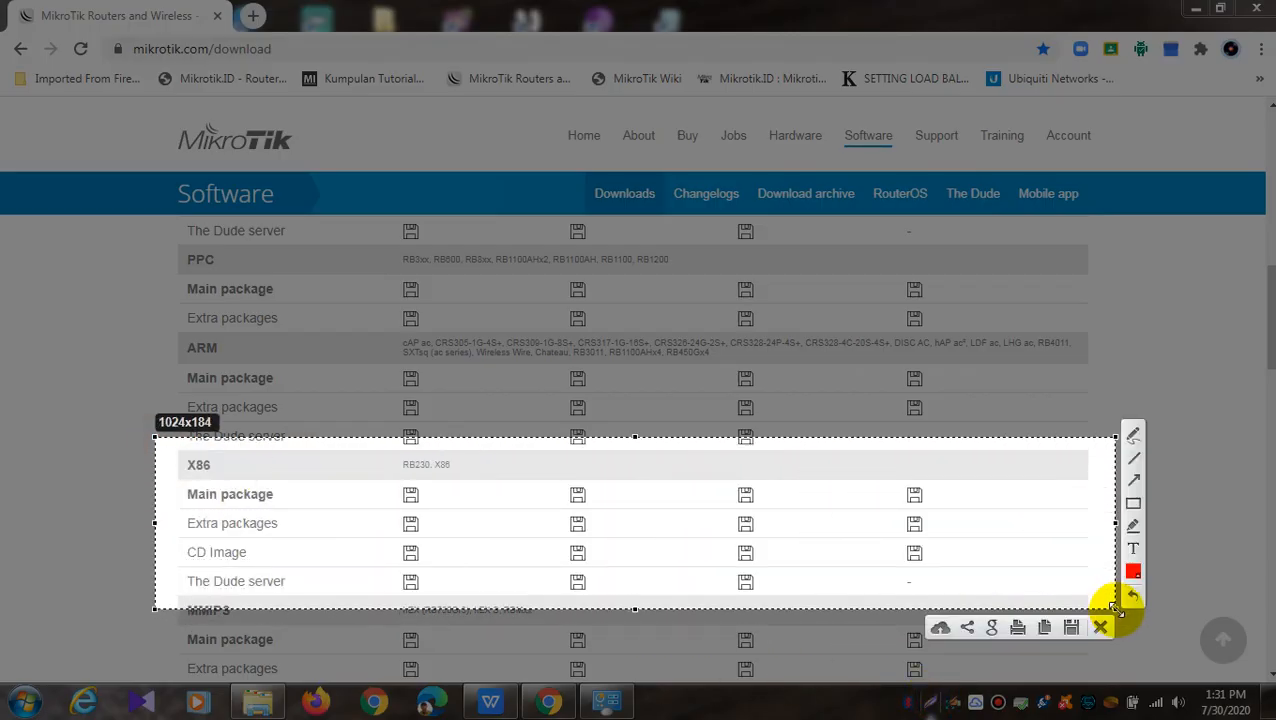
click(1133, 503)
drag(175, 452, 237, 478)
click(1133, 480)
mouse_move(866, 404)
mouse_down()
mouse_move(168, 452)
mouse_move(229, 468)
mouse_up()
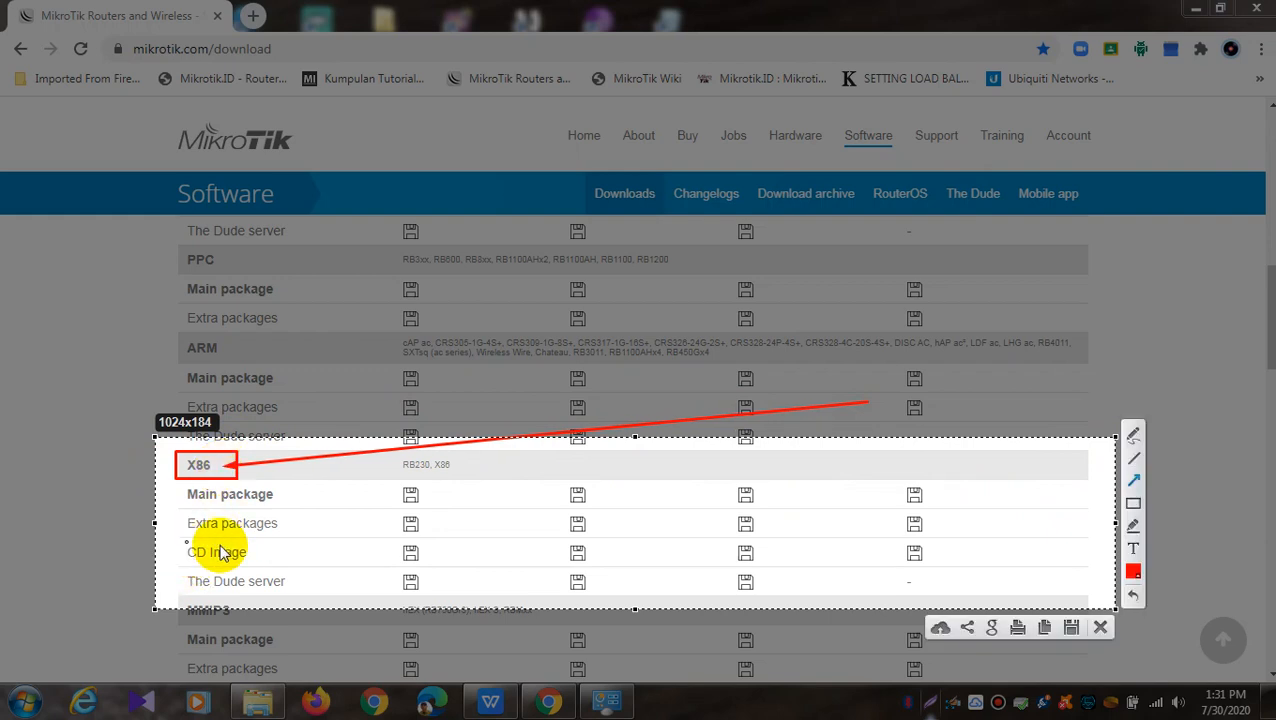
click(1133, 503)
drag(185, 541, 968, 571)
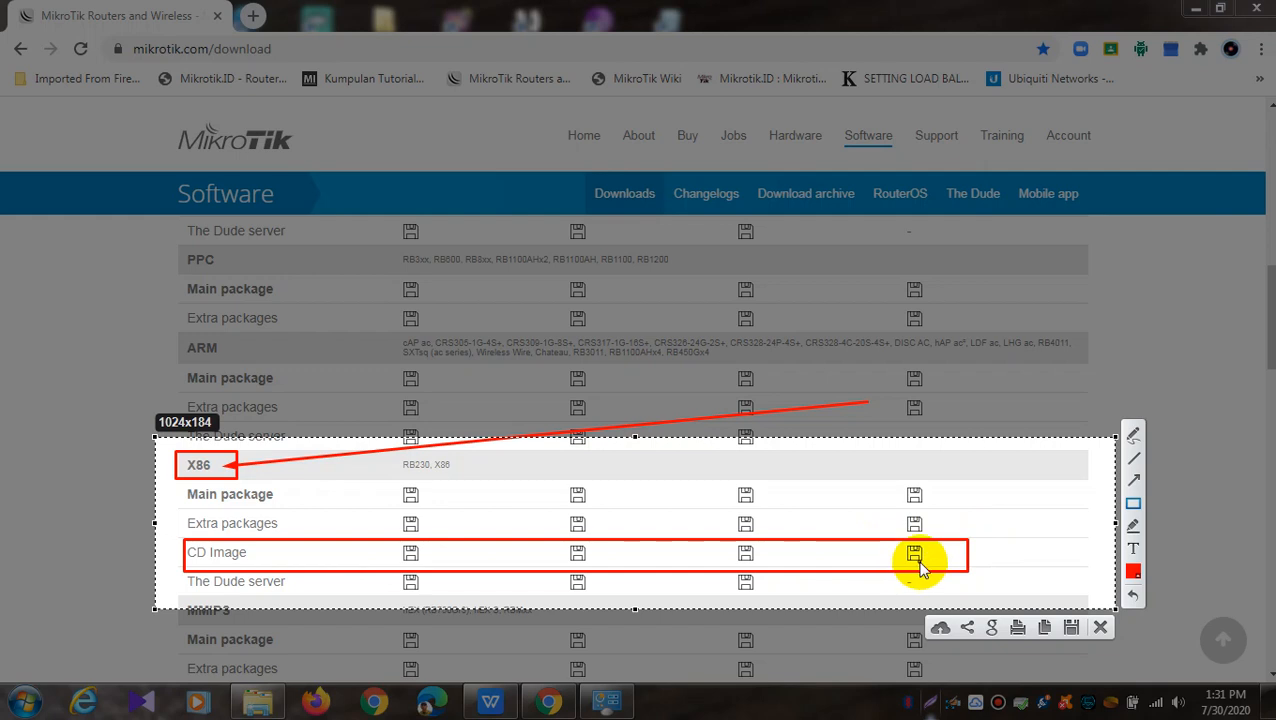
key(Escape)
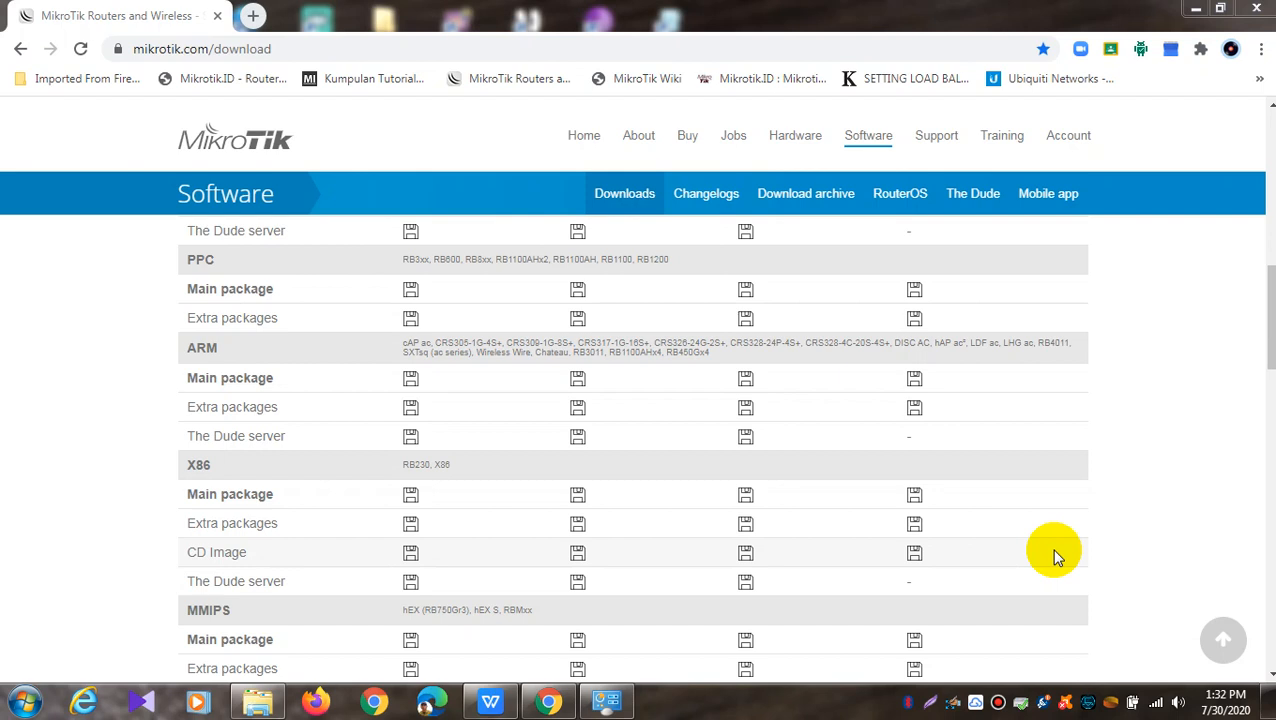
- Start downloading the X86 CD Image for RouterOS 7.1beta1 (Development), and quit Chrome despite the running download
click(916, 562)
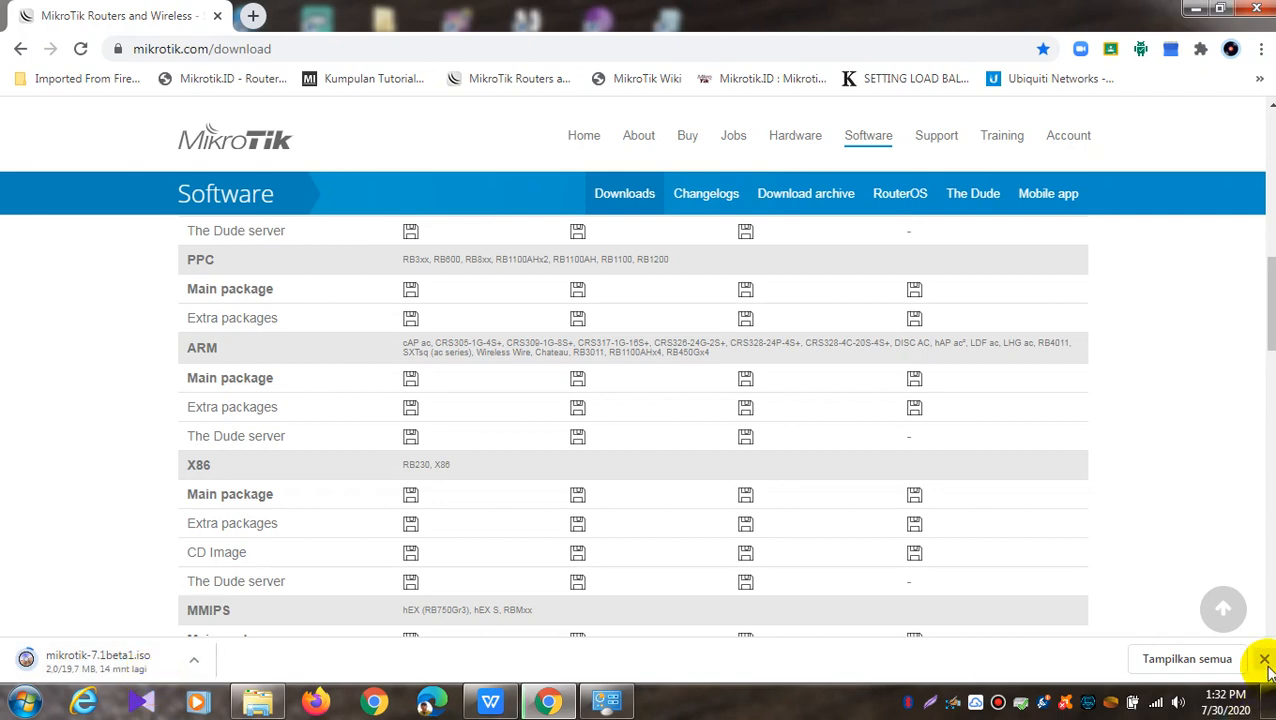
click(1264, 659)
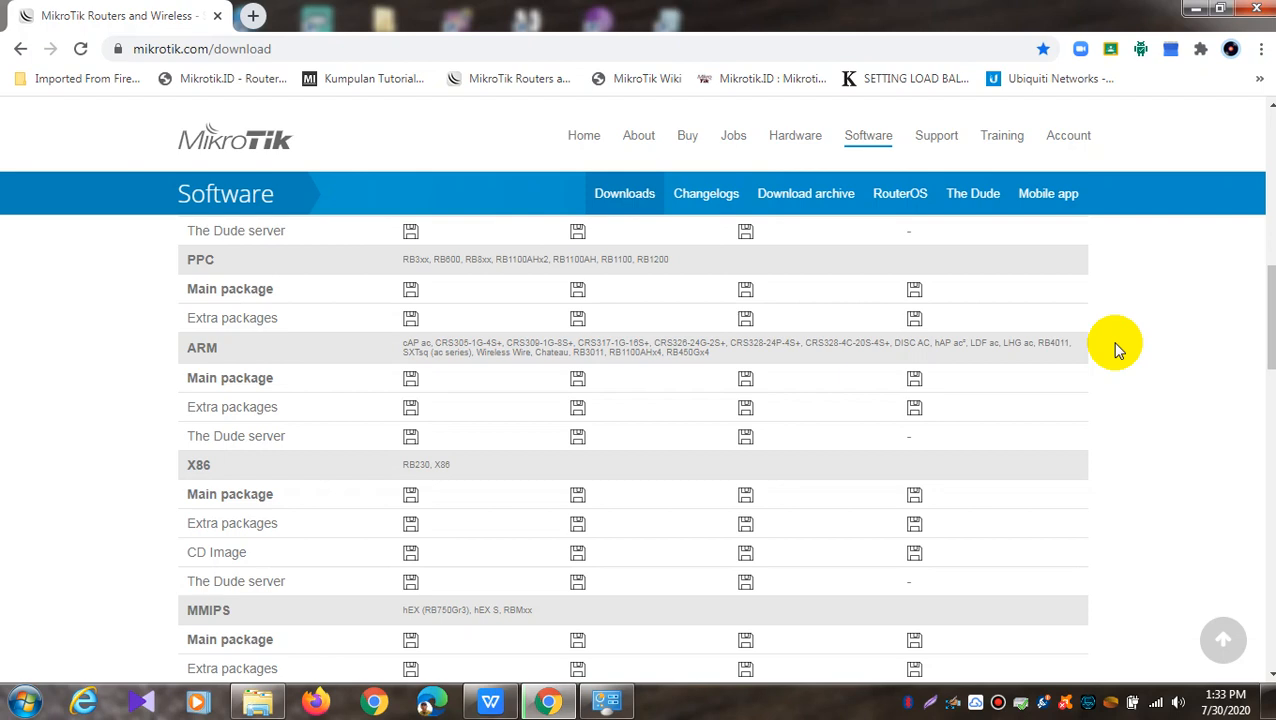
click(1256, 8)
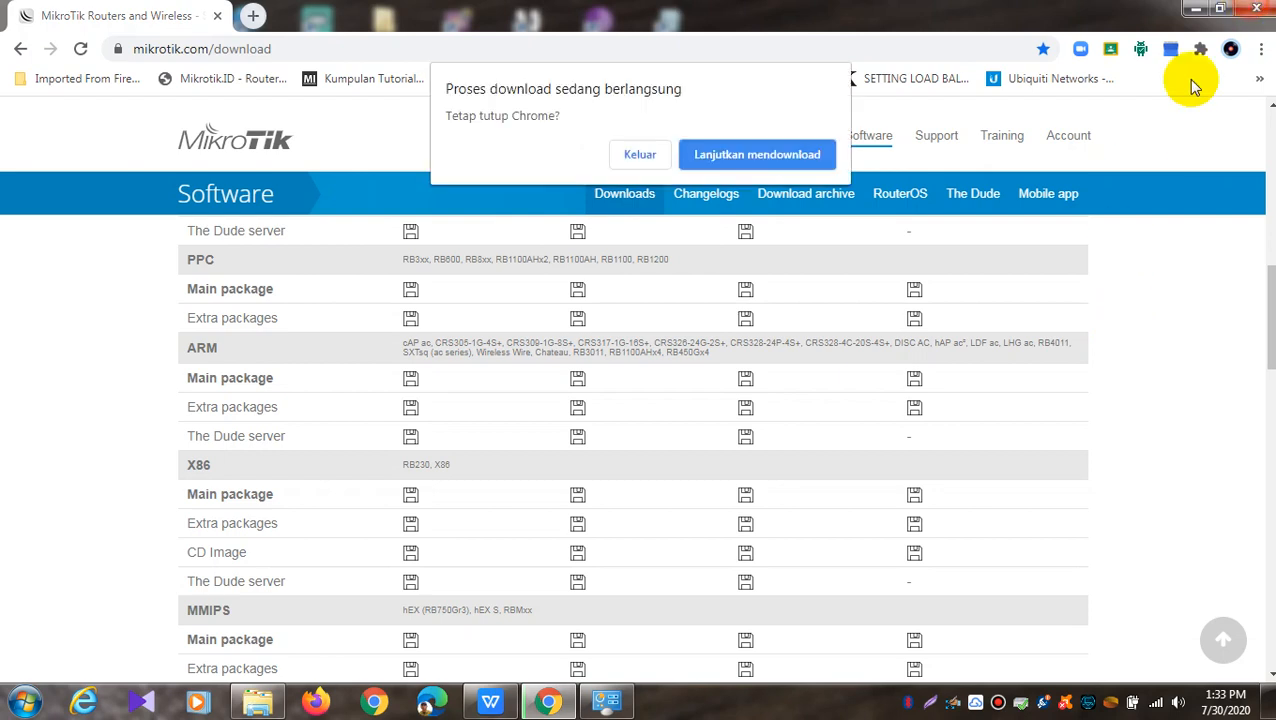
click(652, 158)
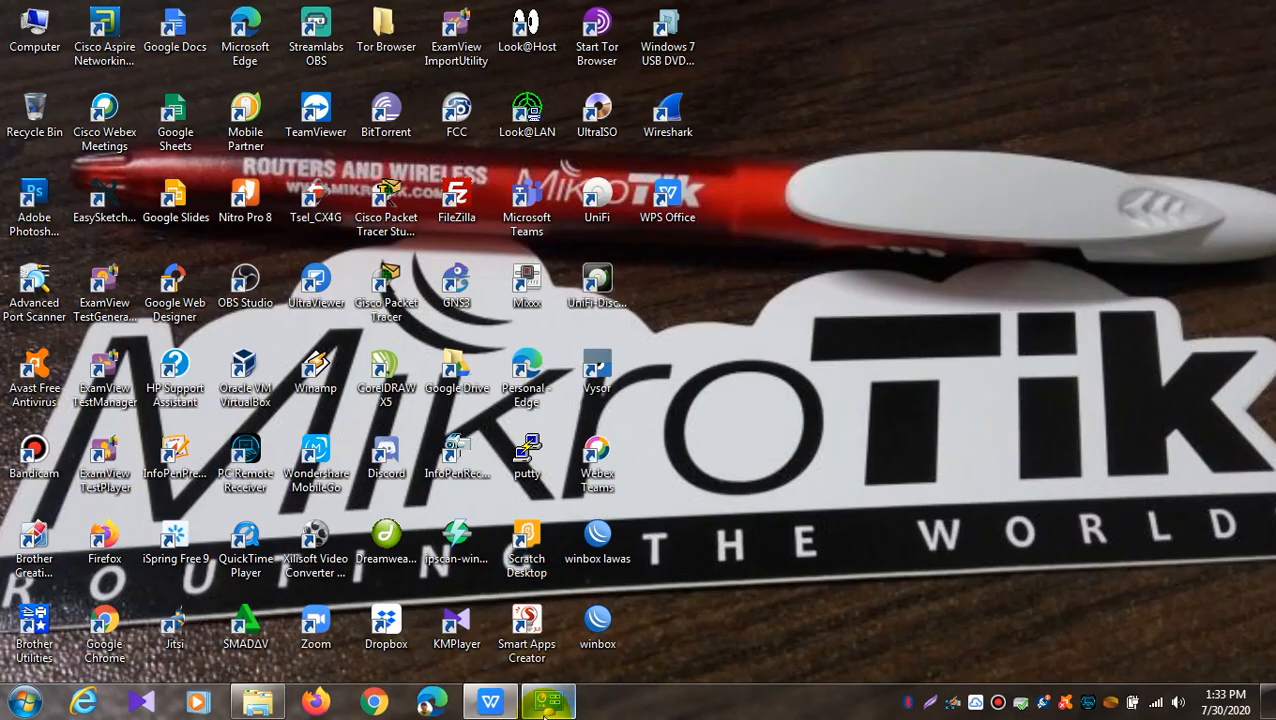
- Close the Network Connections window, reopen the adapter list through the Network and Sharing Center, and minimize it
click(548, 702)
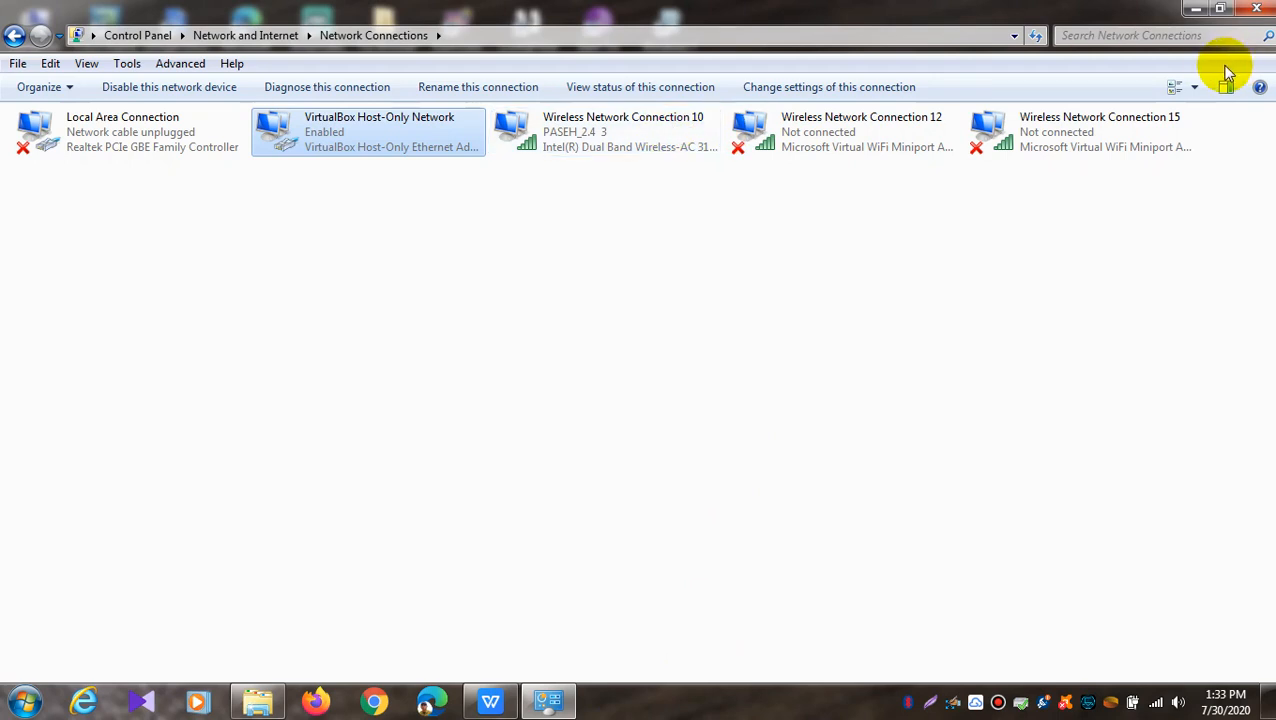
click(1256, 8)
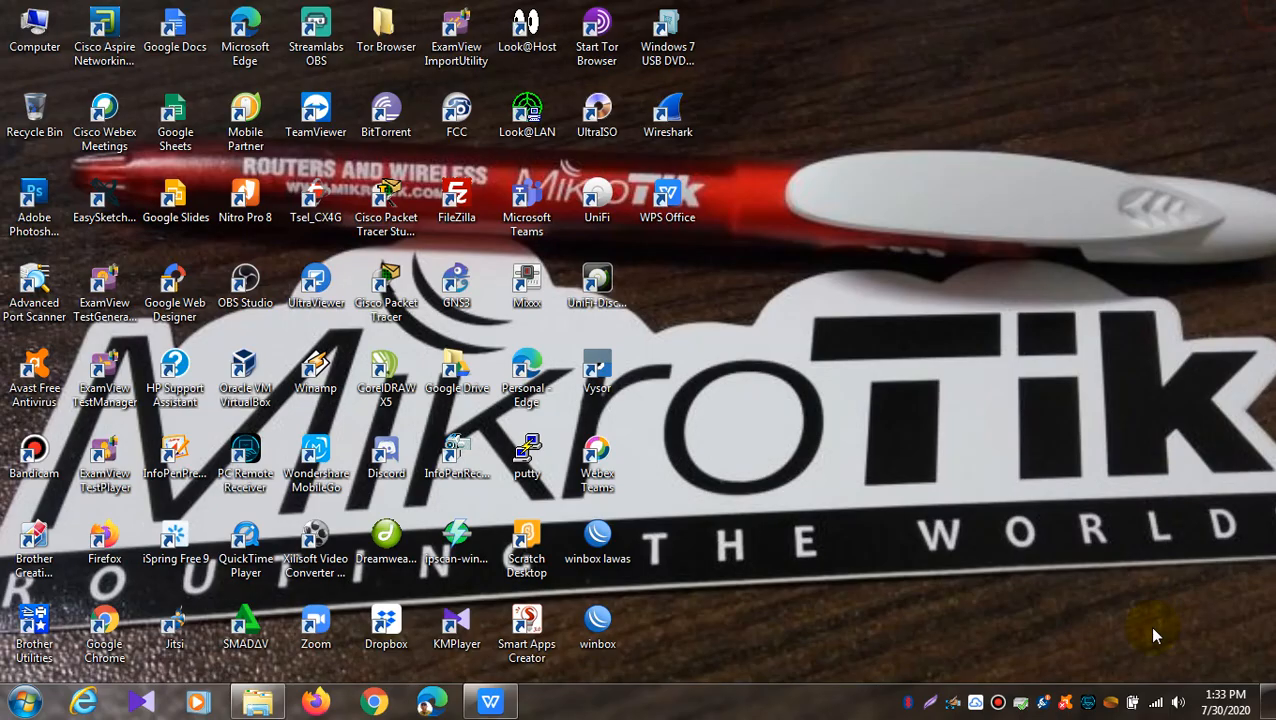
right_click(1155, 703)
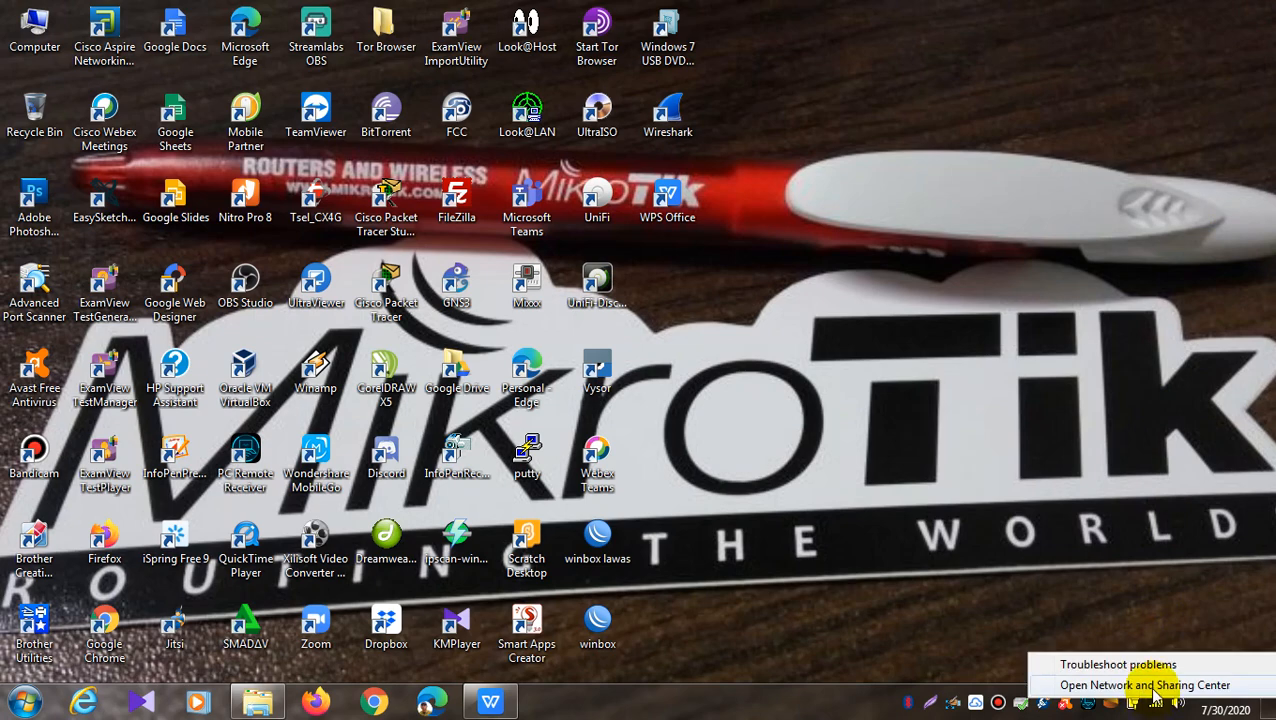
click(1154, 686)
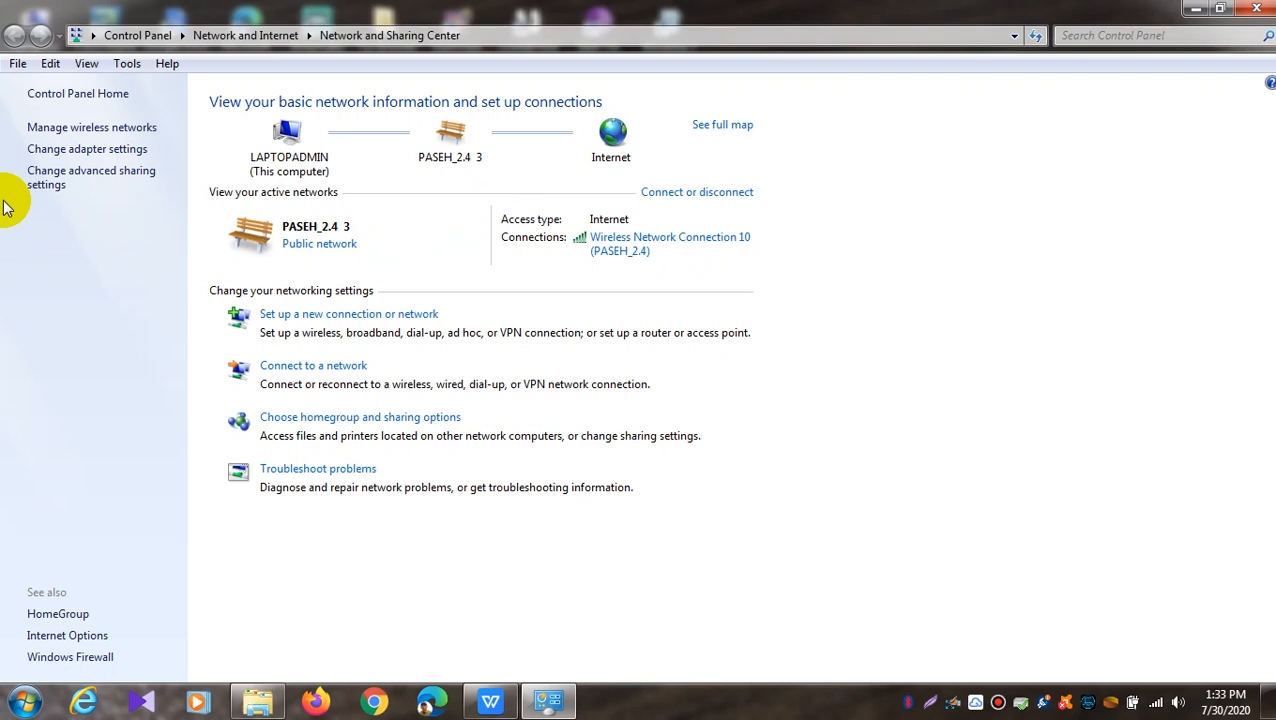
click(64, 150)
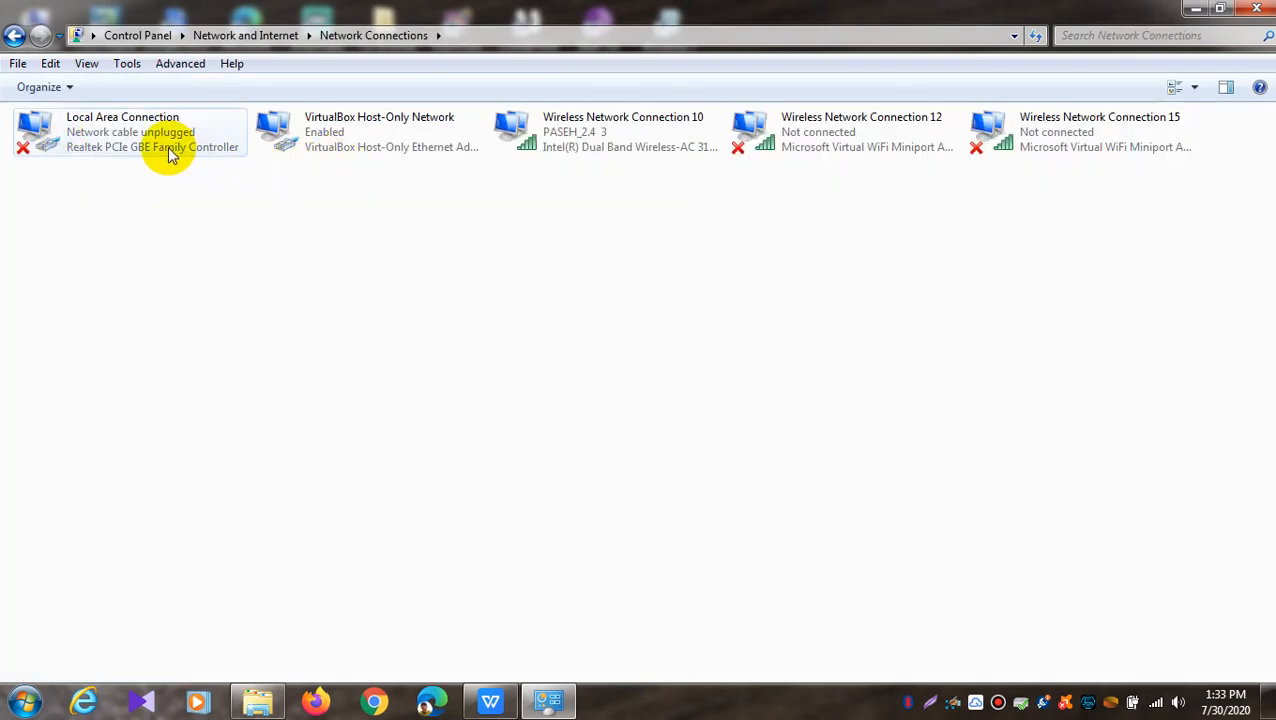
click(1197, 12)
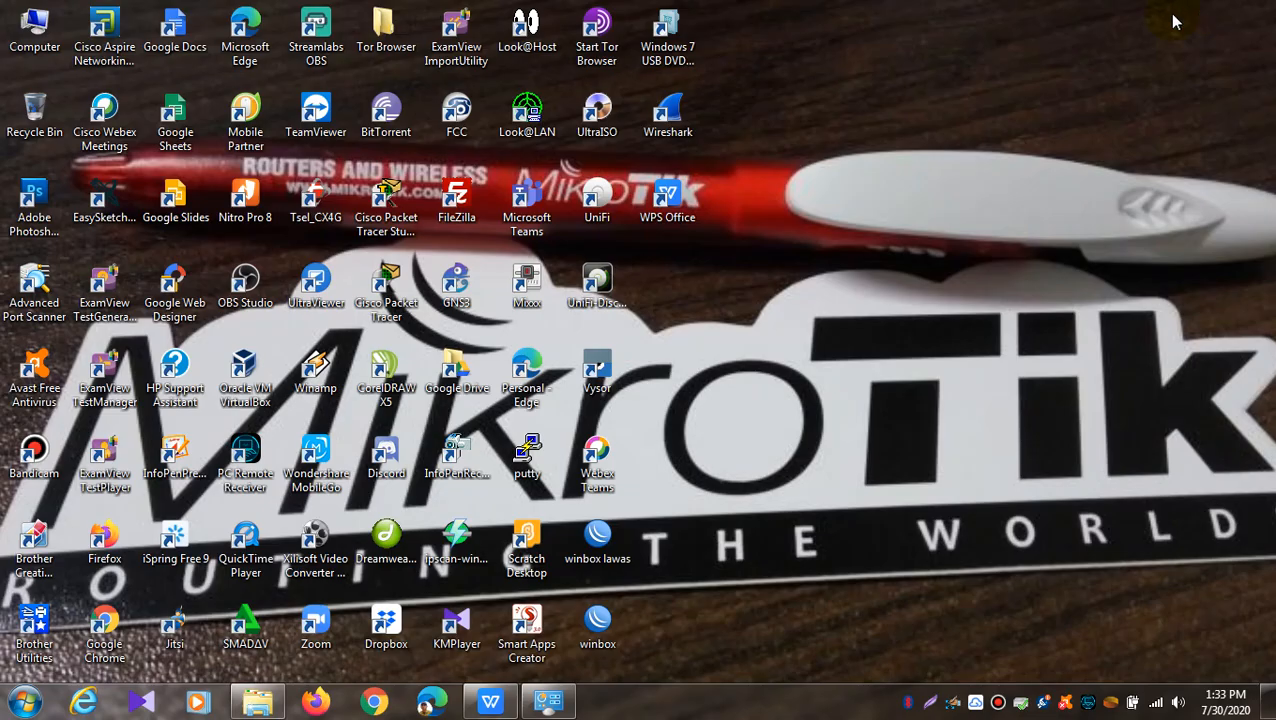
- Launch Oracle VM VirtualBox, dismiss the offer to download the latest Extension Pack, and quit VirtualBox
double_click(252, 368)
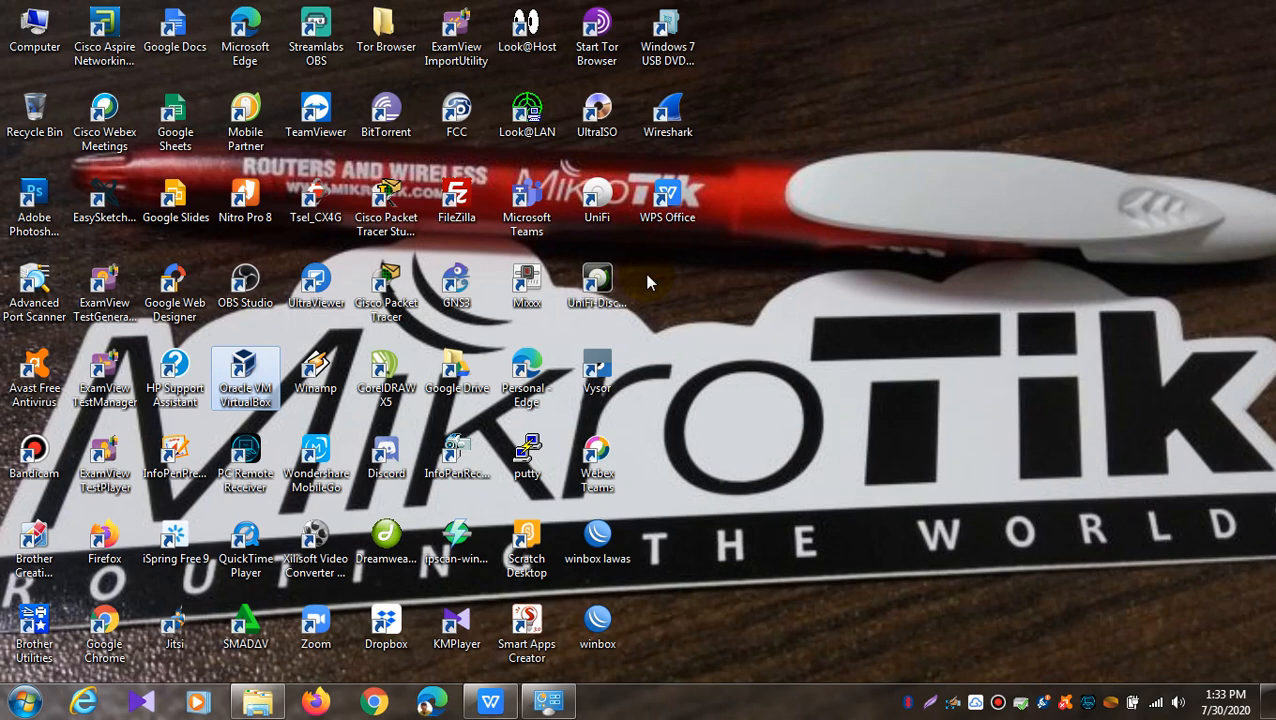
key(Return)
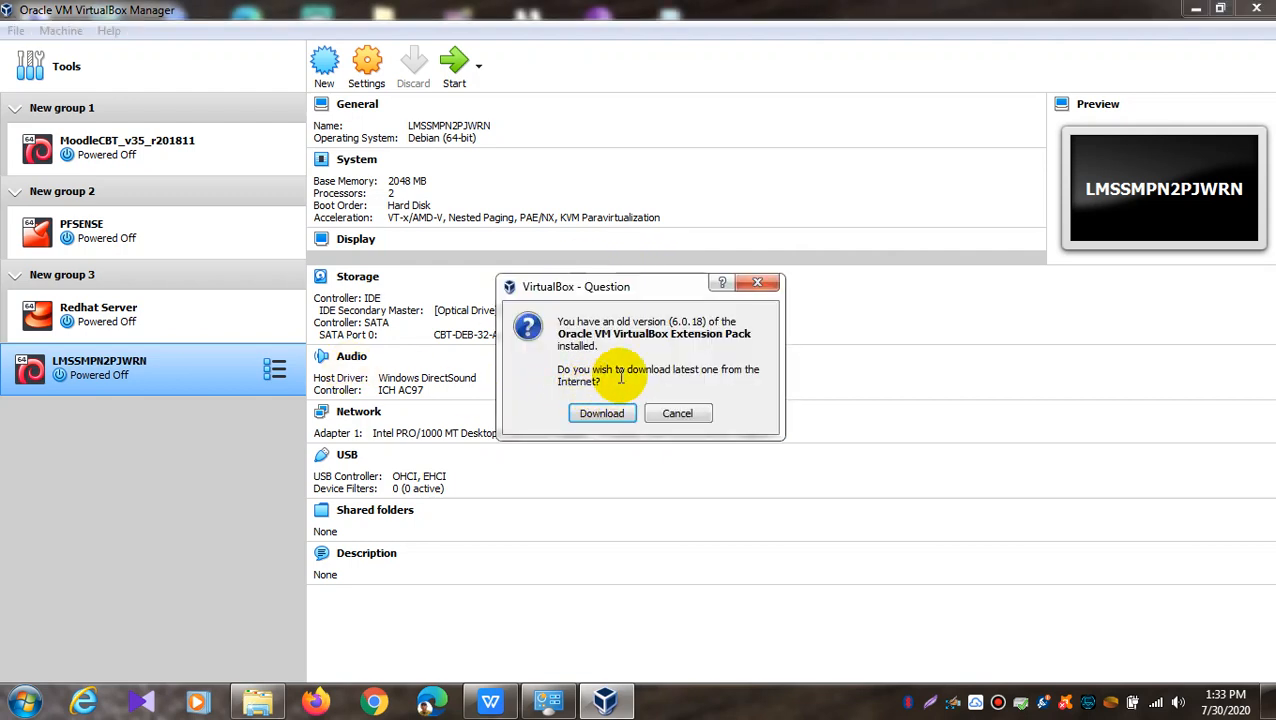
click(757, 287)
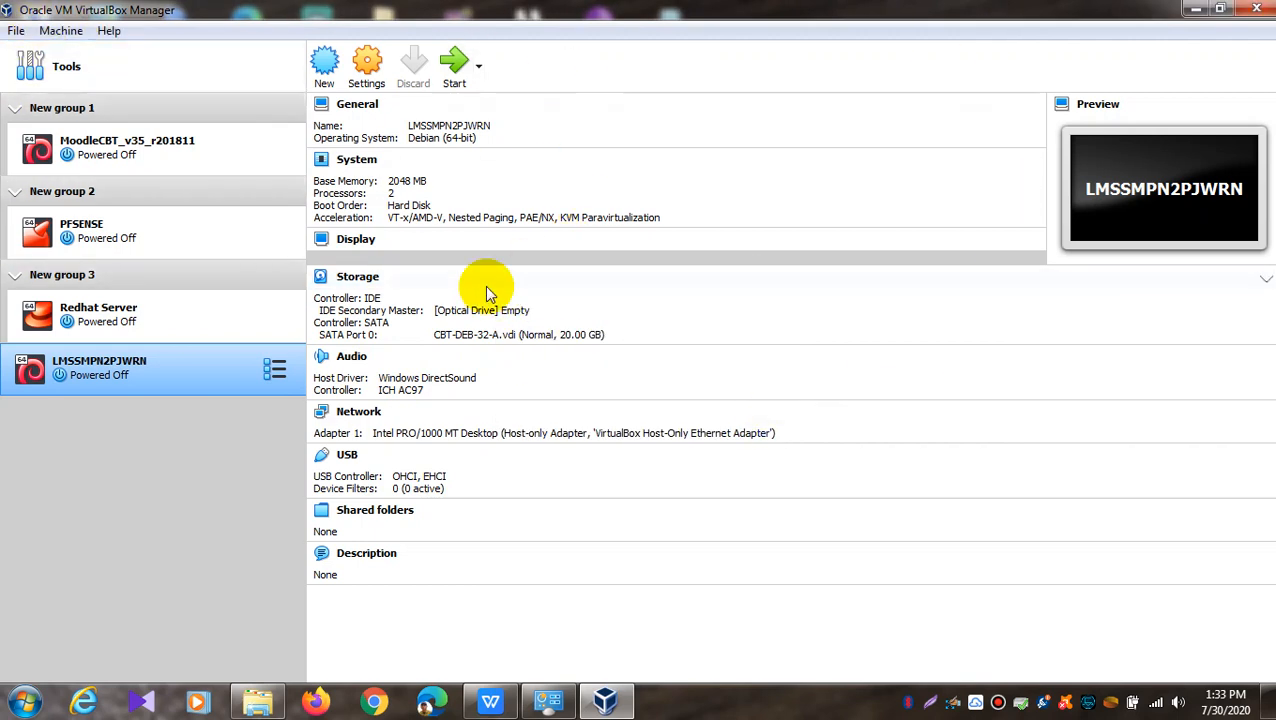
click(1257, 9)
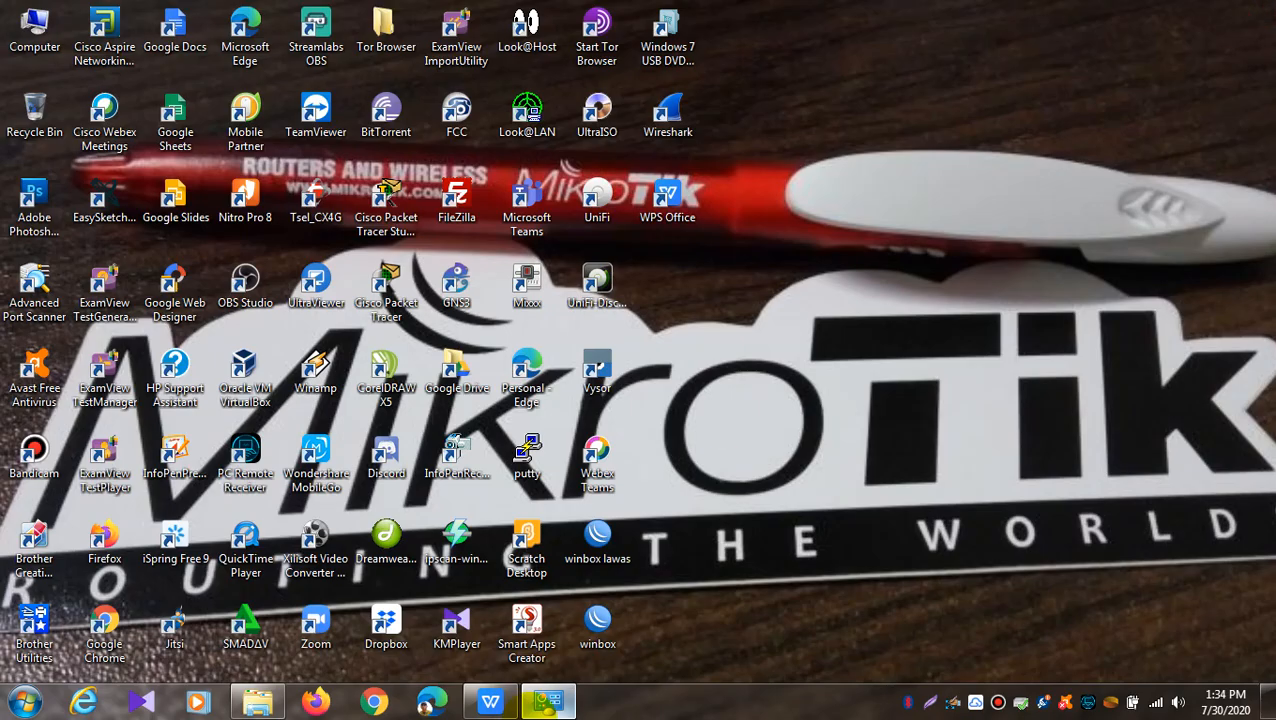
- On a screen capture of Network Connections, draw red arrows to Local Area Connection, Wireless Network Connection 10 and VirtualBox Host-Only Network
click(548, 700)
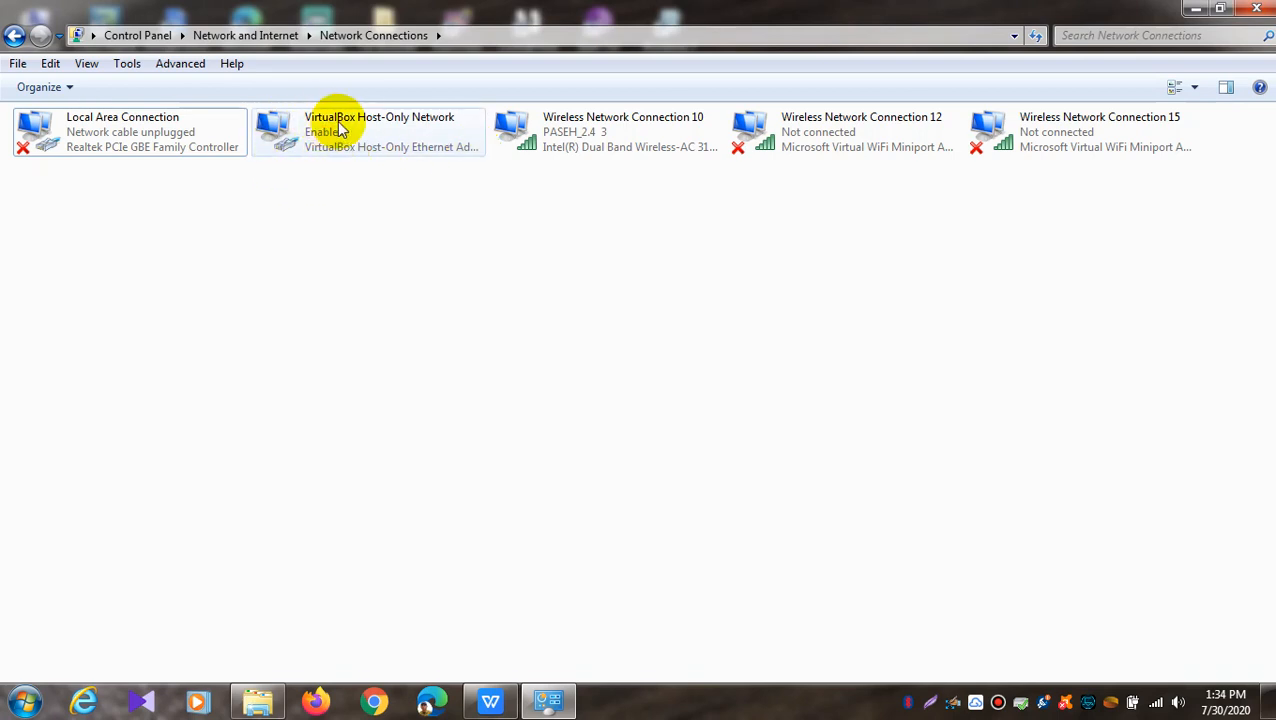
click(1192, 9)
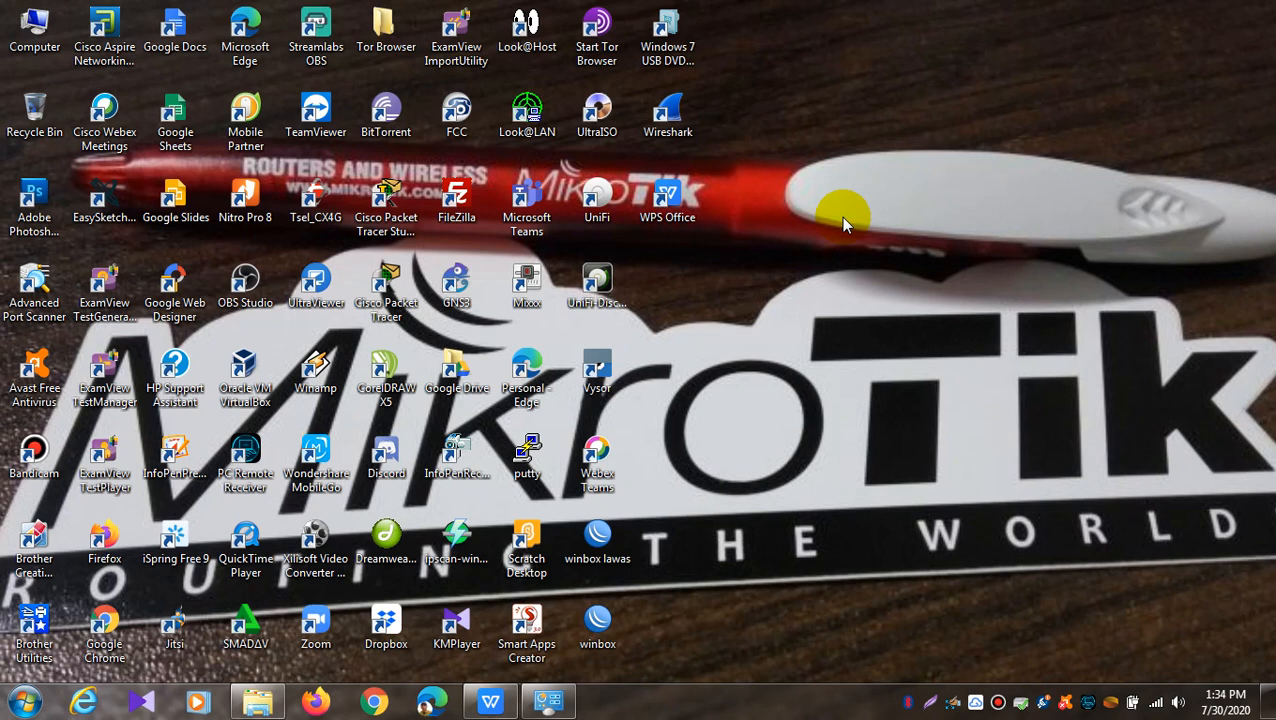
click(548, 701)
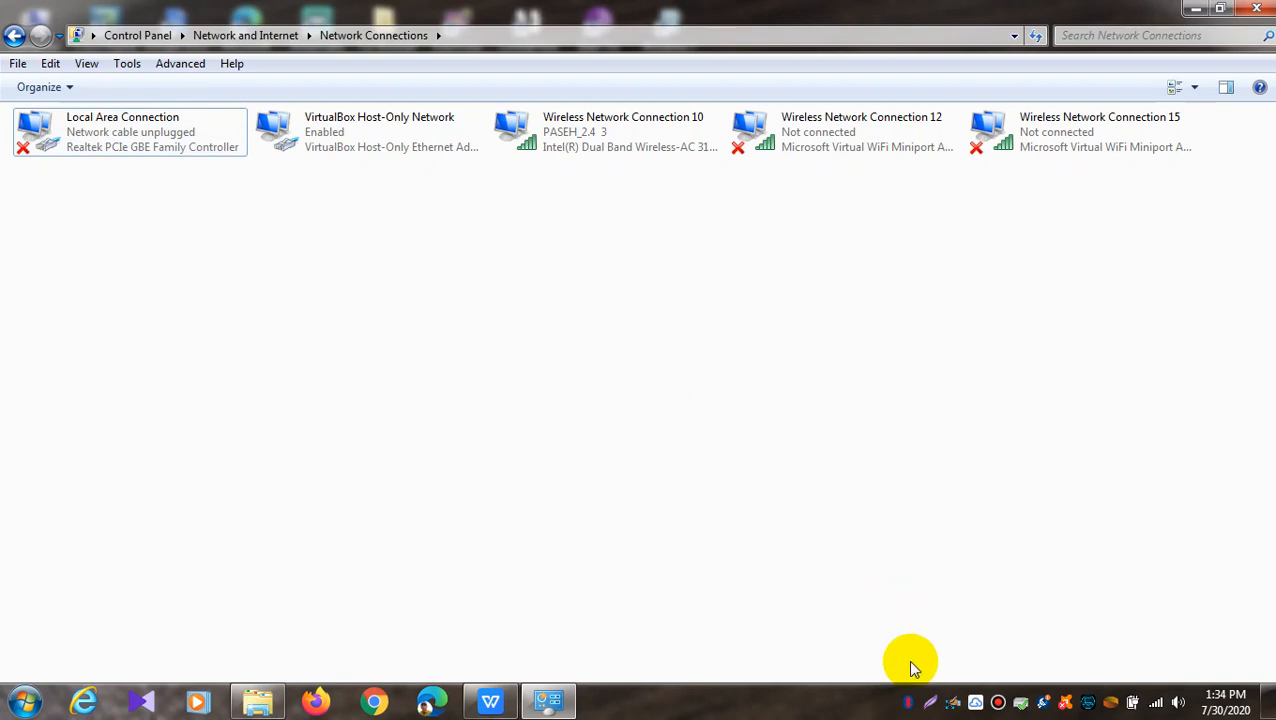
click(929, 701)
drag(8, 1, 1270, 677)
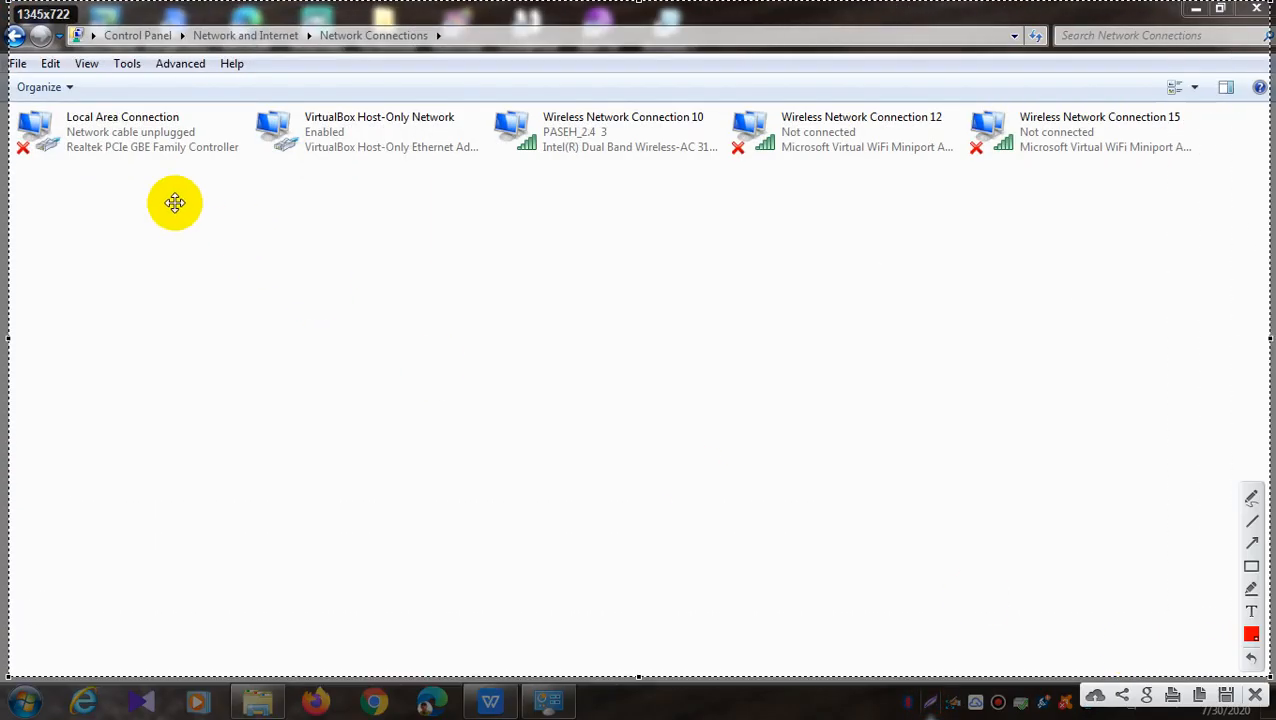
click(1251, 541)
drag(98, 382, 131, 193)
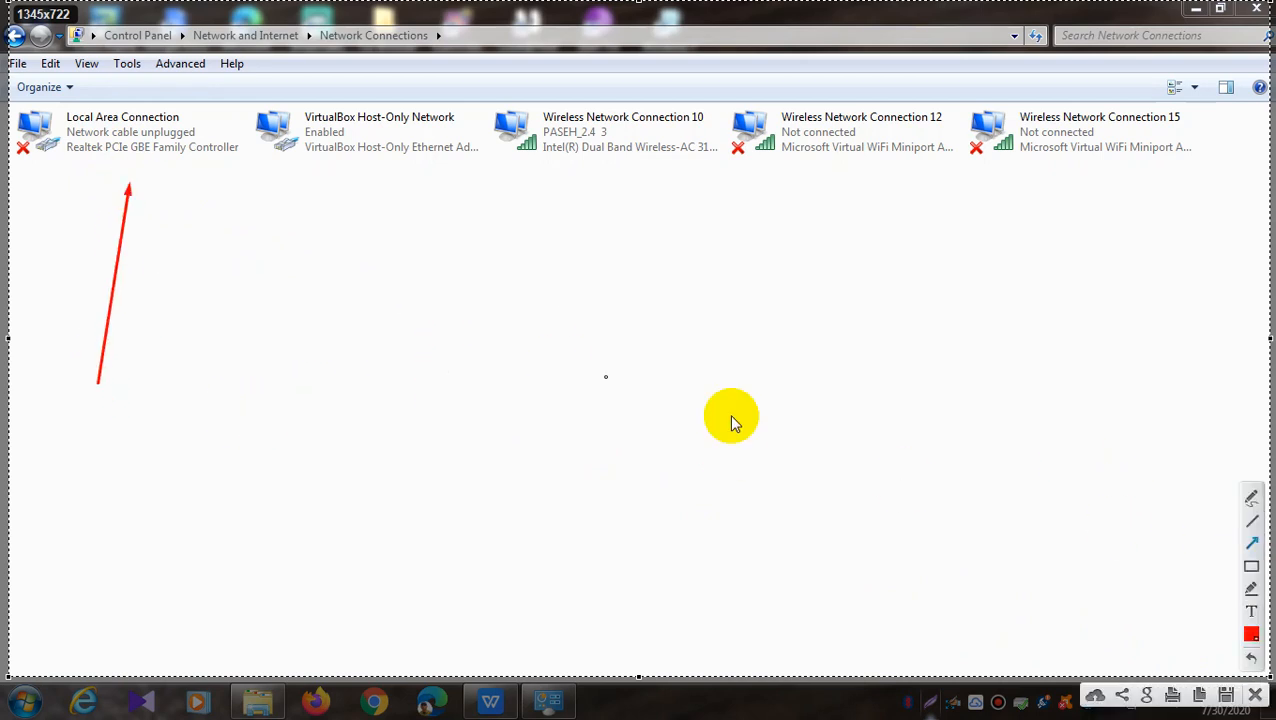
mouse_move(454, 388)
mouse_down()
mouse_move(593, 211)
mouse_move(594, 170)
mouse_up()
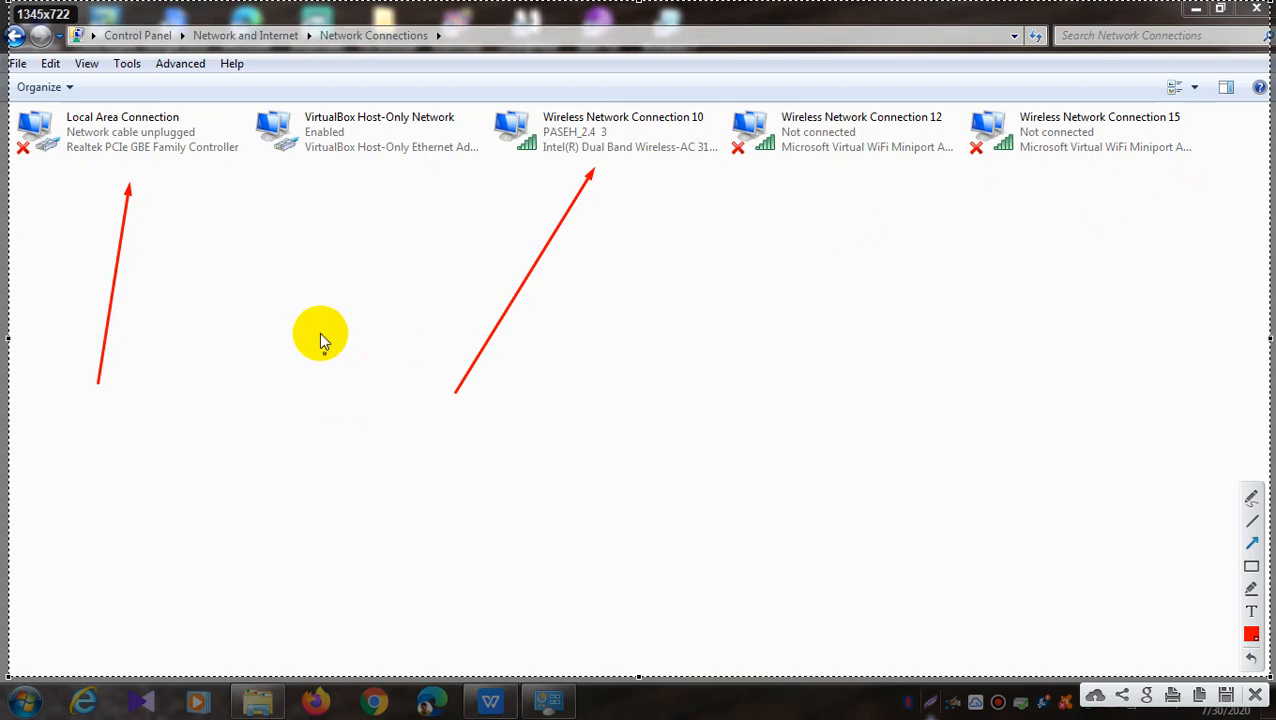
drag(246, 400, 335, 169)
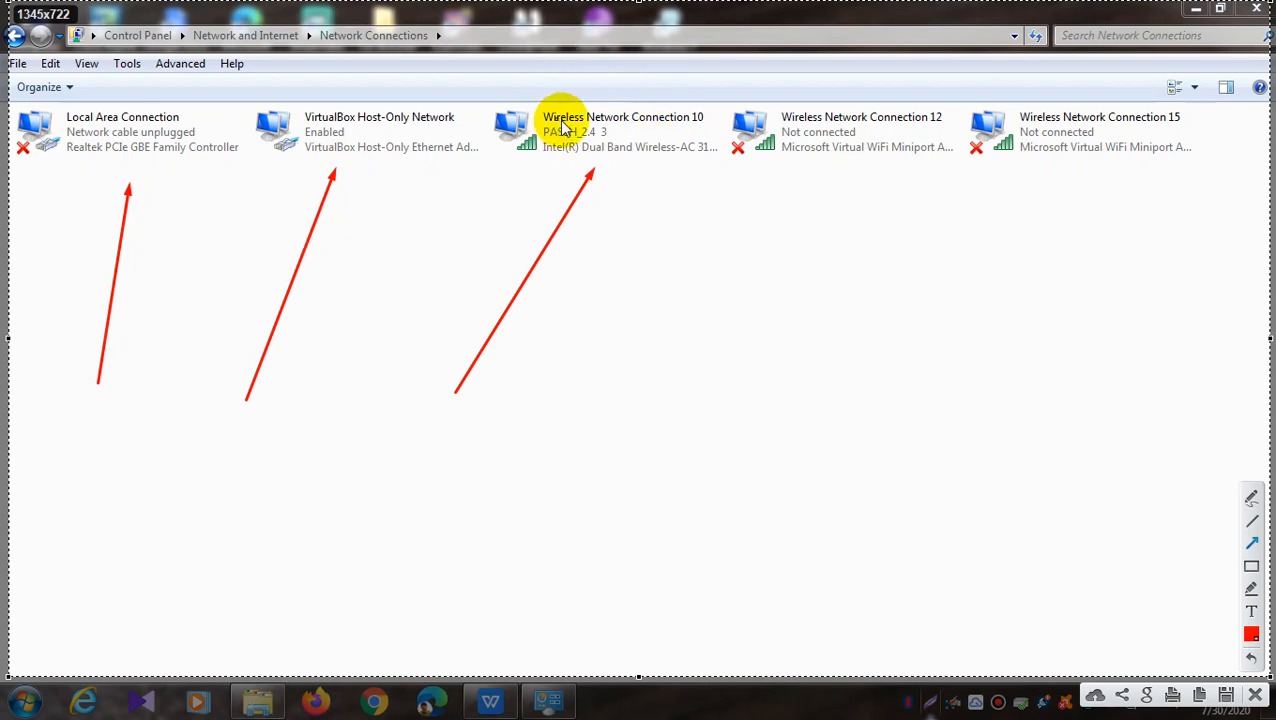
- Cross out Wireless Network Connections 10, 12 and 15 in red, discard the capture, and close Network Connections
mouse_move(652, 111)
mouse_down()
mouse_move(538, 133)
mouse_move(659, 183)
mouse_up()
drag(801, 114, 869, 159)
drag(874, 111, 803, 165)
drag(1040, 111, 1132, 166)
drag(1127, 108, 1034, 181)
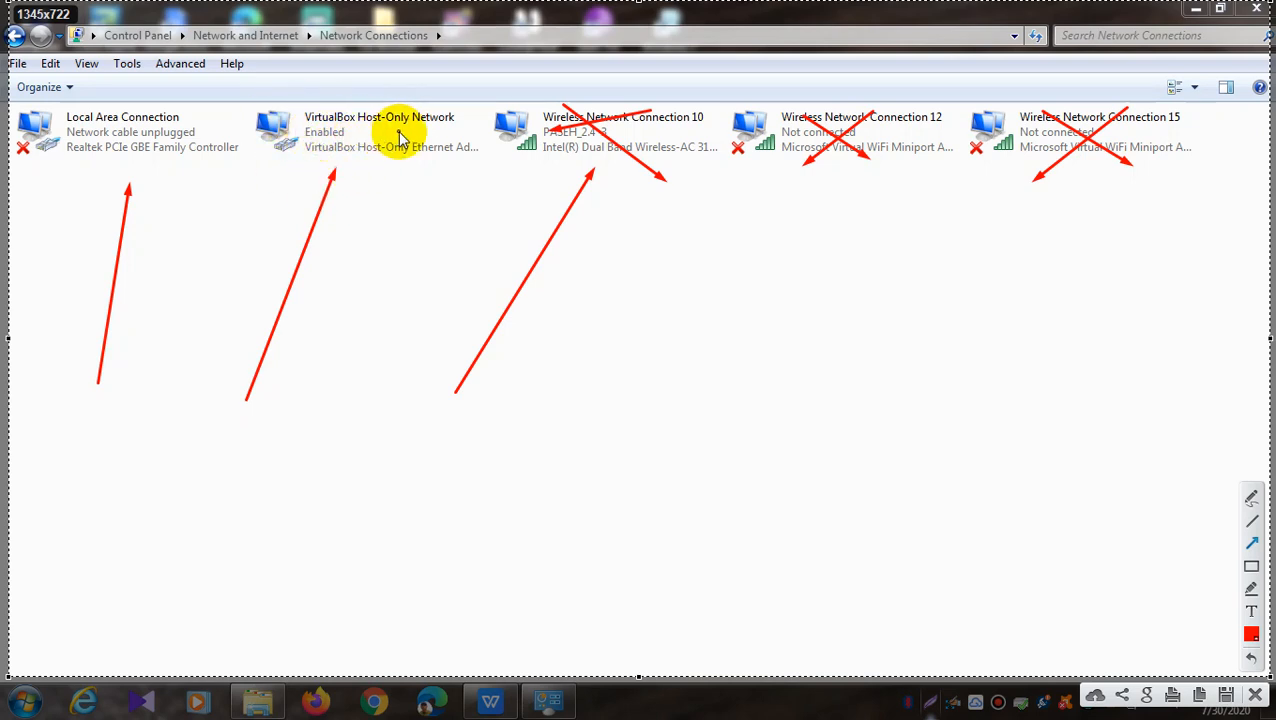
key(Escape)
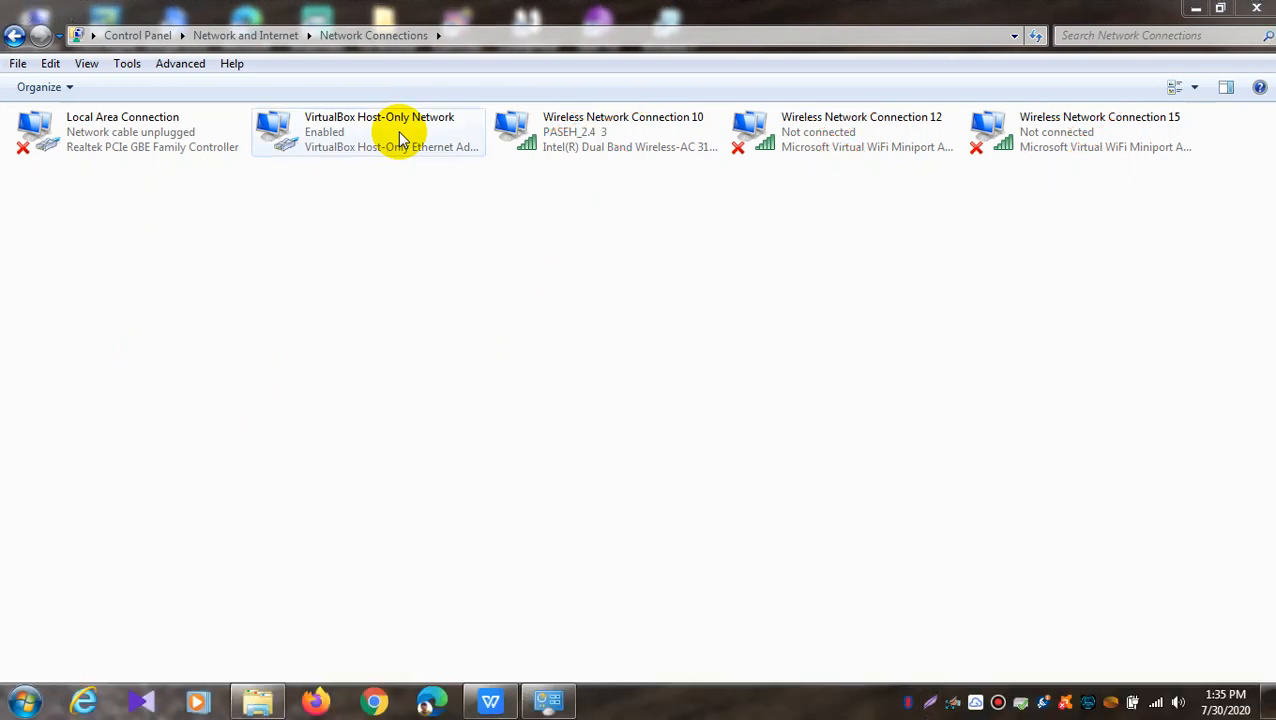
click(1258, 9)
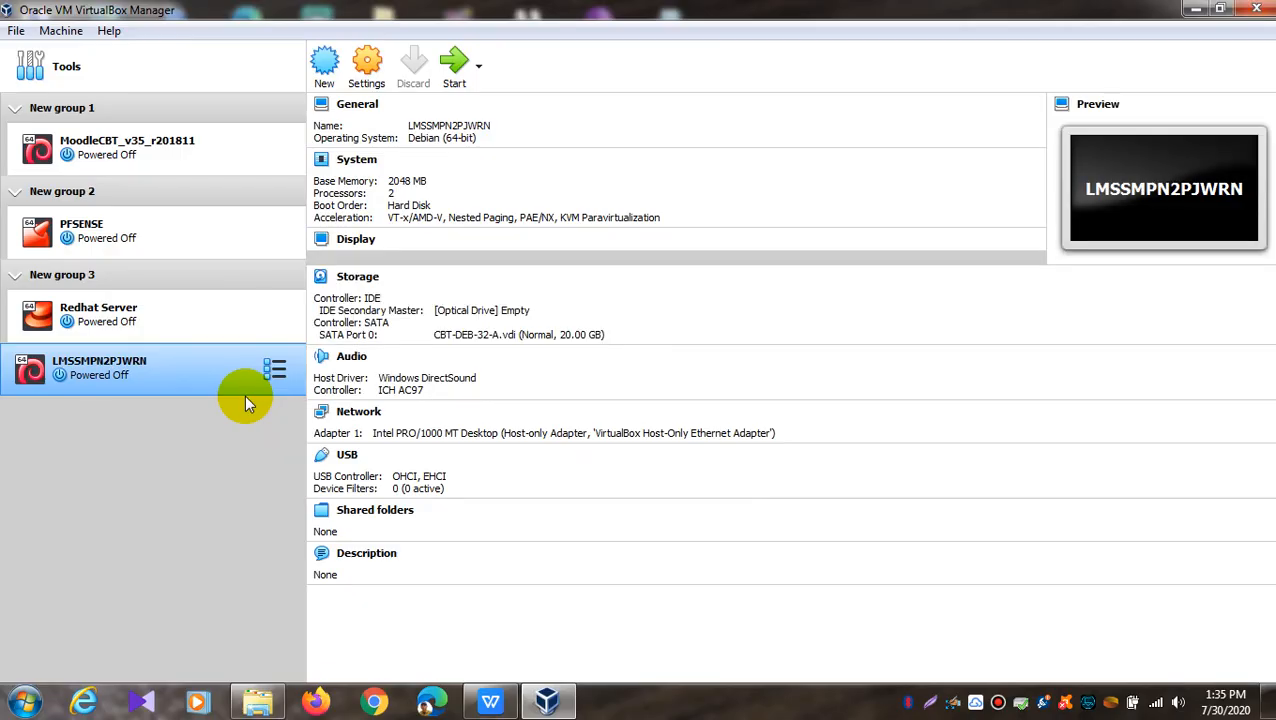
- Start creating a new virtual machine in VirtualBox and name it Mikrotik-x86
click(323, 80)
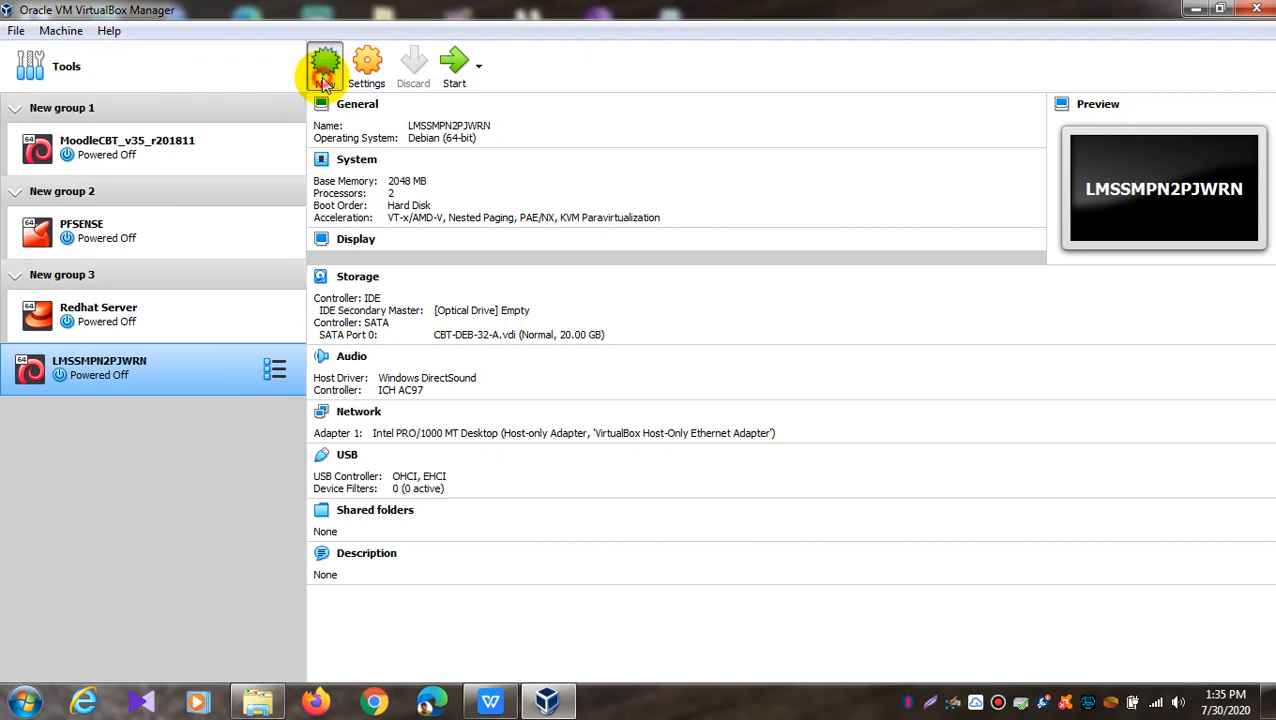
click(652, 344)
text(Mi)
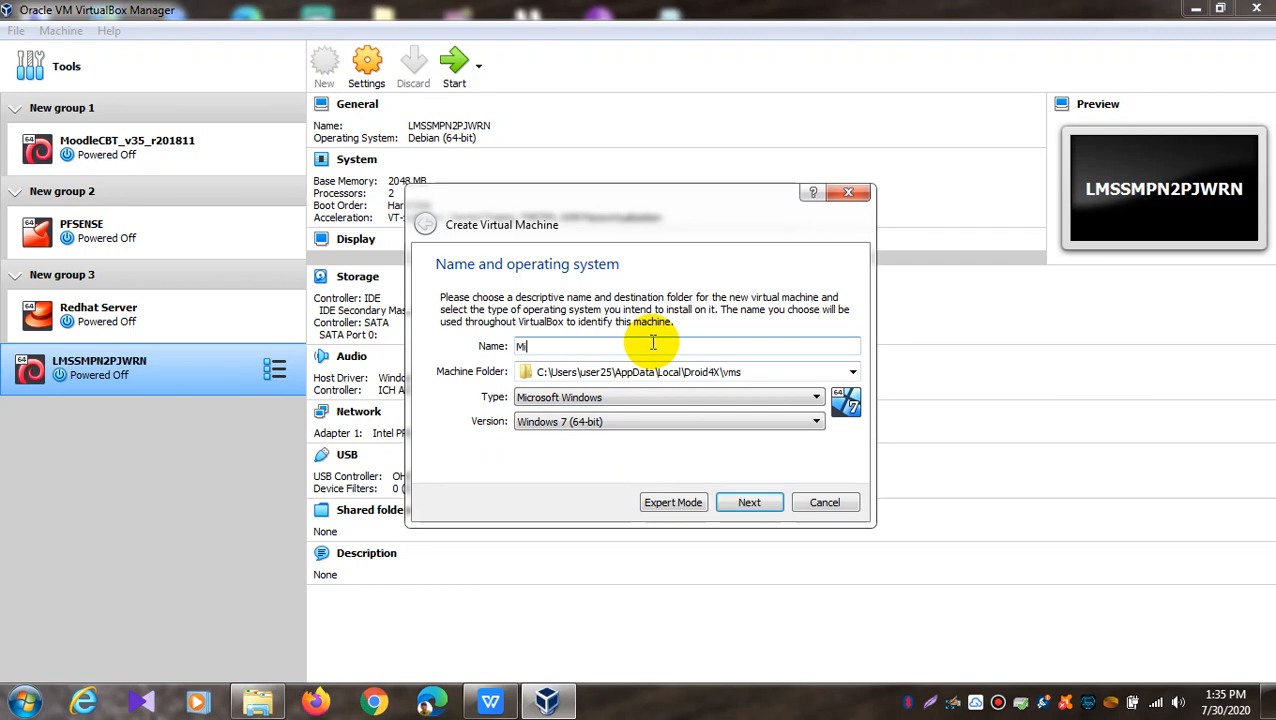
text(krotikx86)
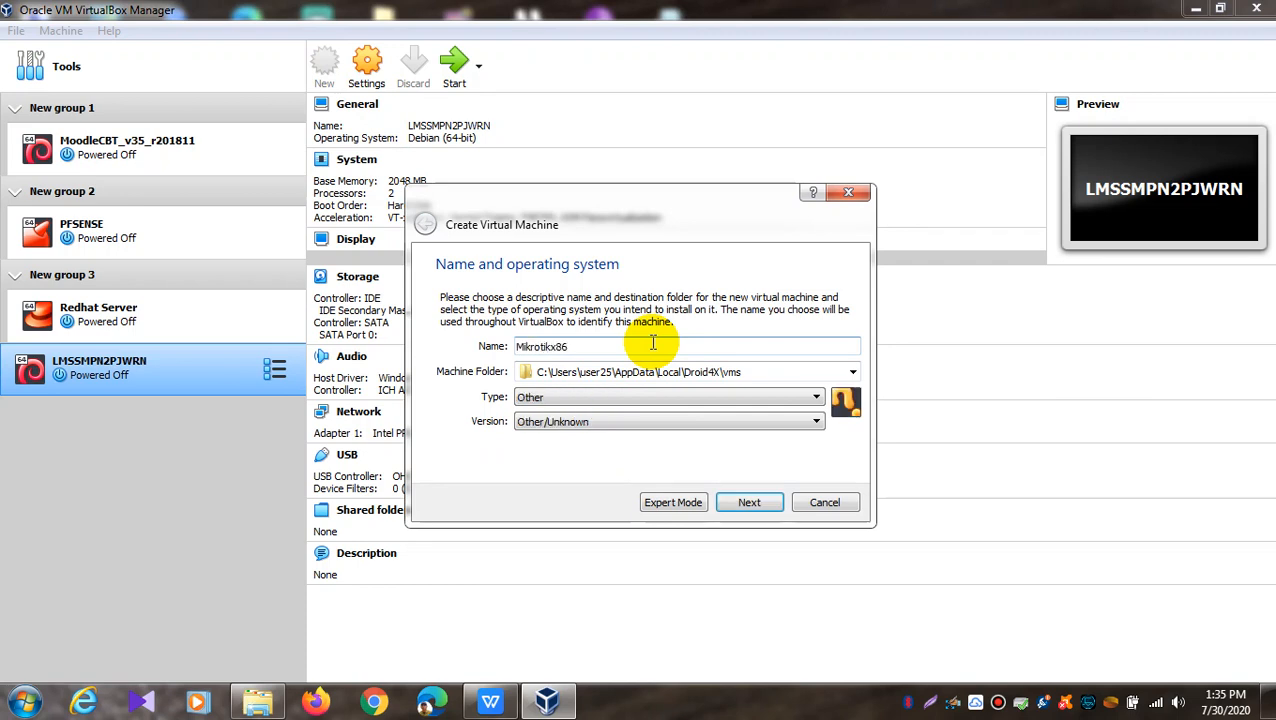
key(BackSpace)
key(BackSpace)
key(BackSpace)
text(-x86)
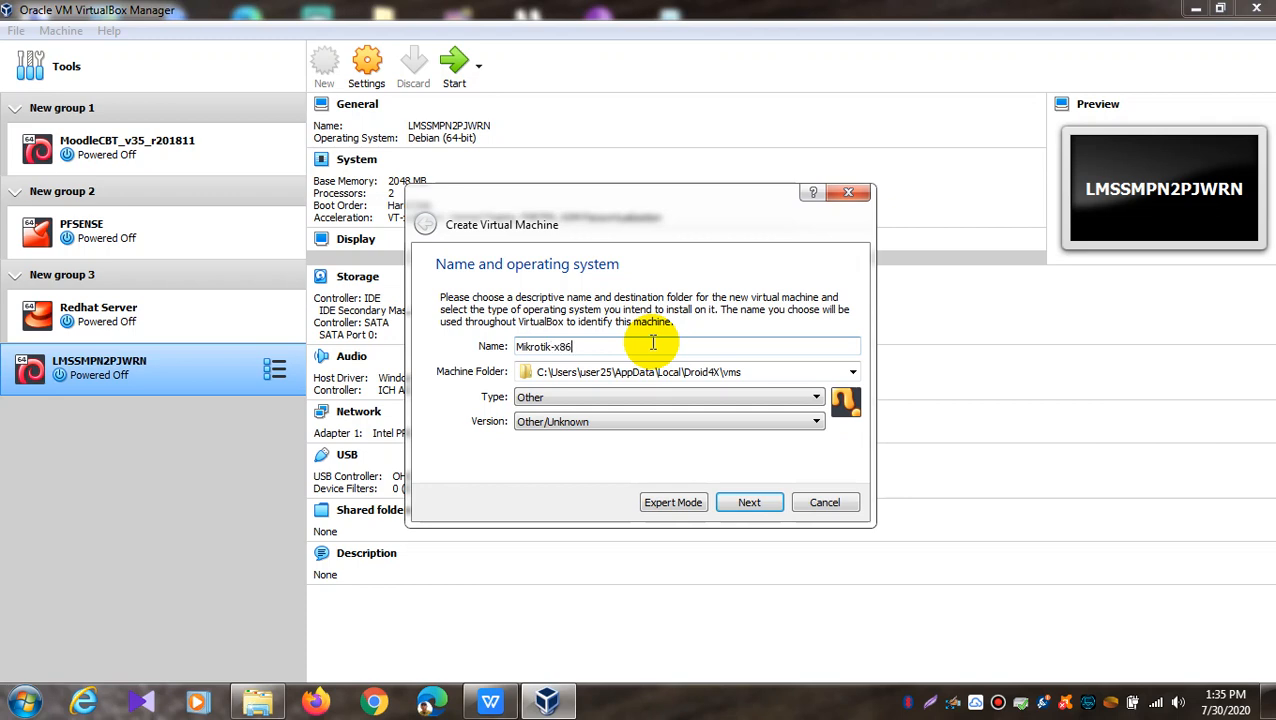
- Set the new machine's operating system type to Linux and its version to Other Linux (32-bit)
click(628, 400)
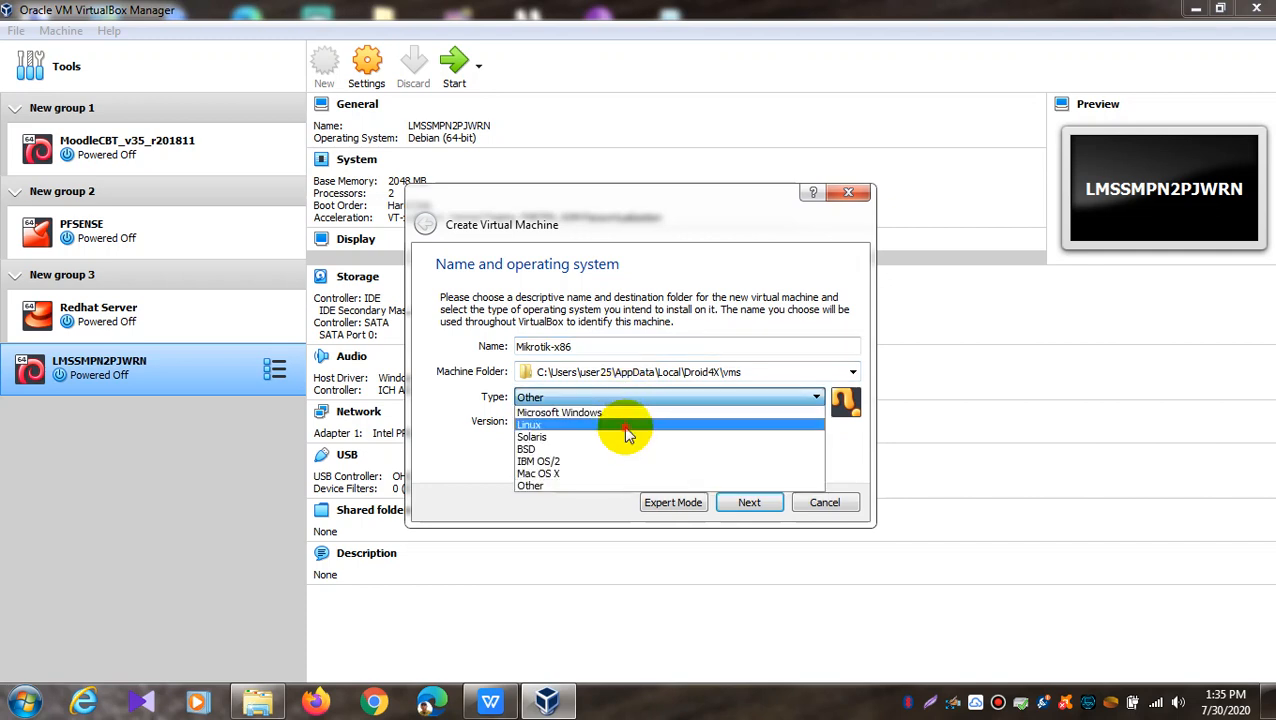
click(628, 432)
click(626, 424)
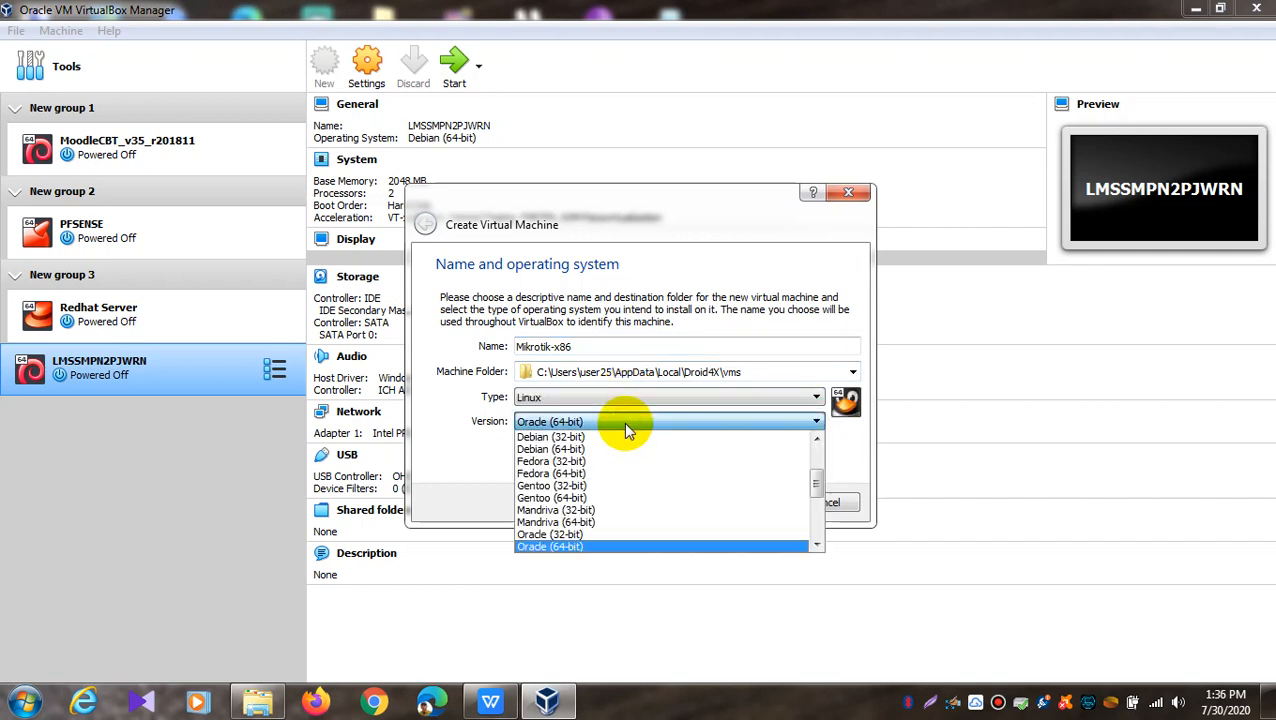
drag(818, 484, 820, 527)
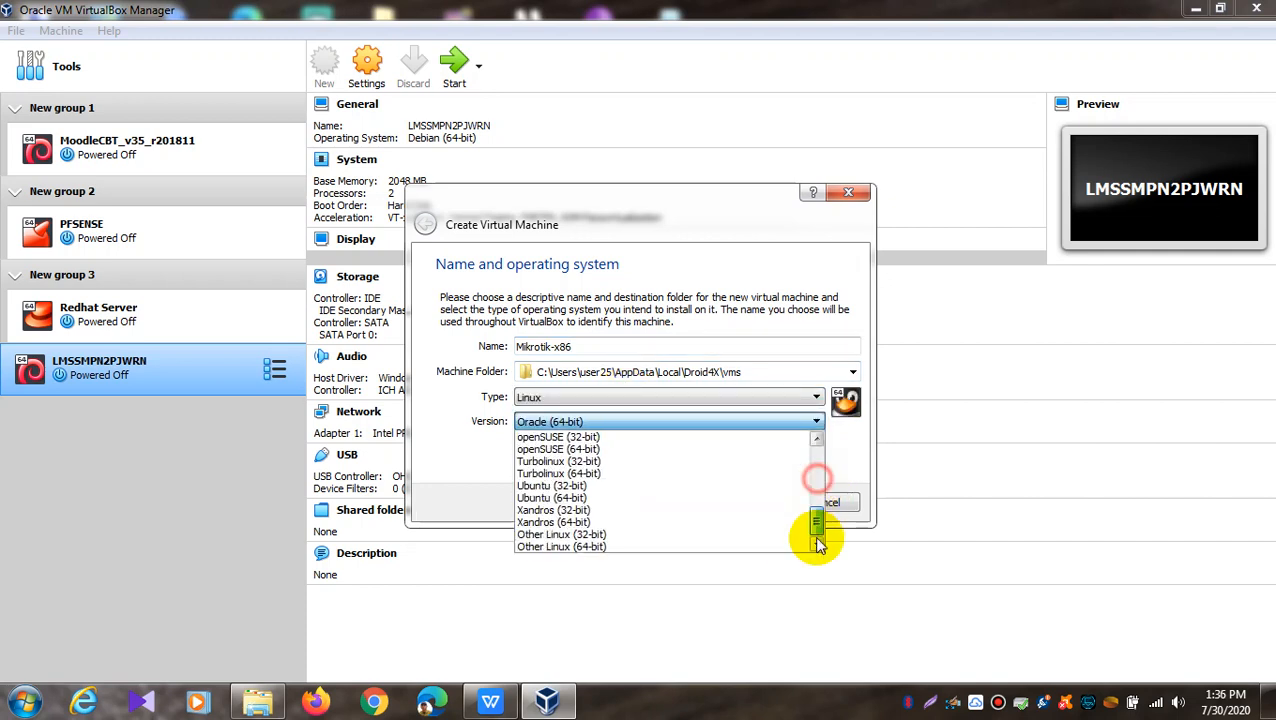
click(611, 536)
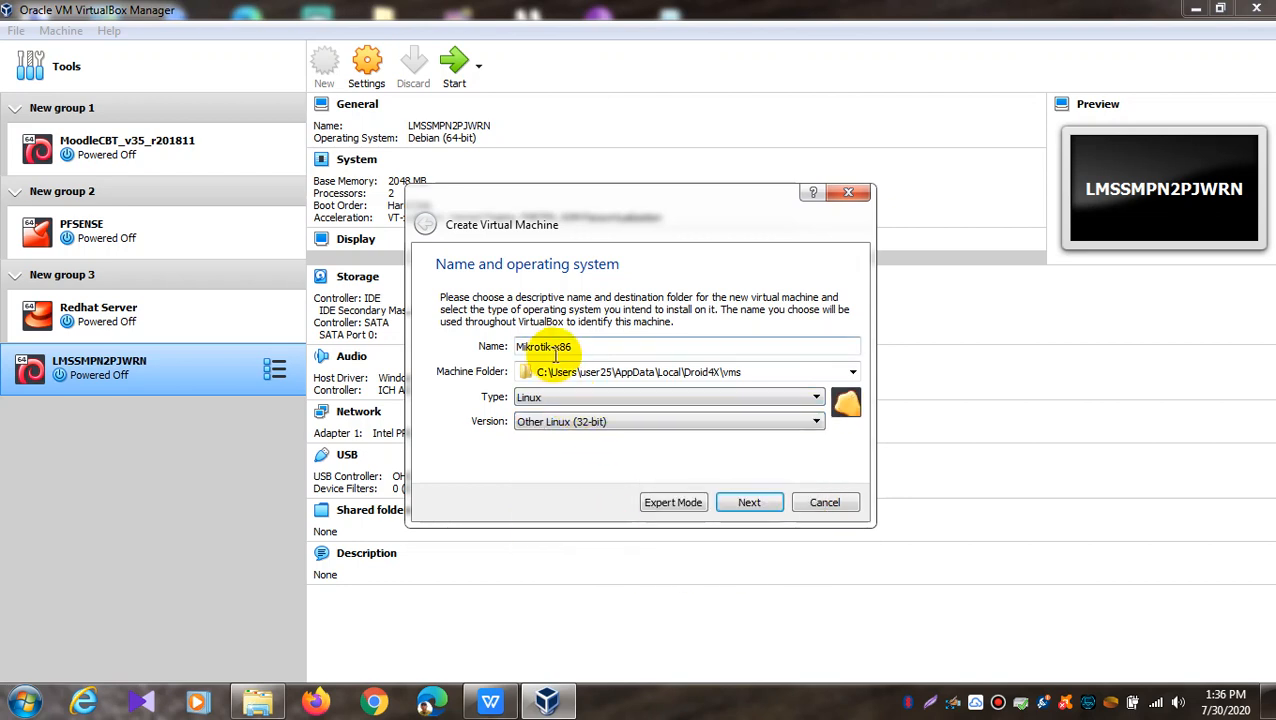
- Switch the version to Other Linux (64-bit) and return it to Other Linux (32-bit)
click(597, 425)
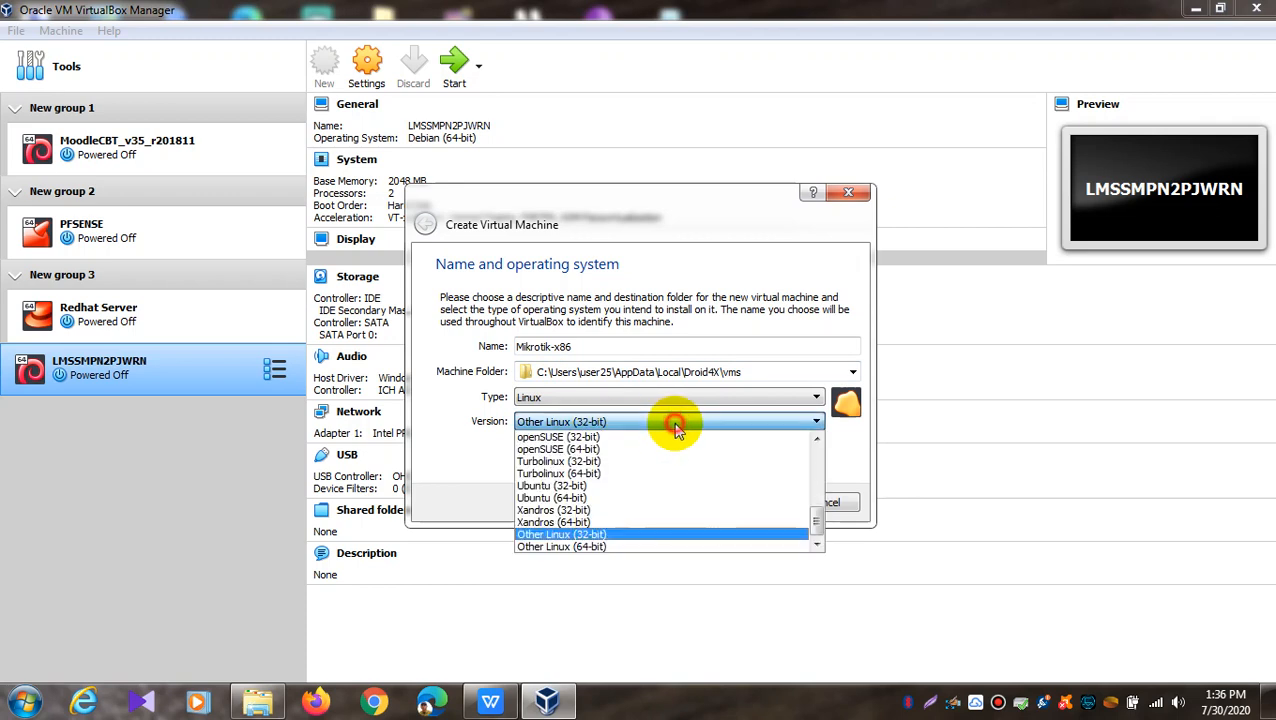
click(638, 548)
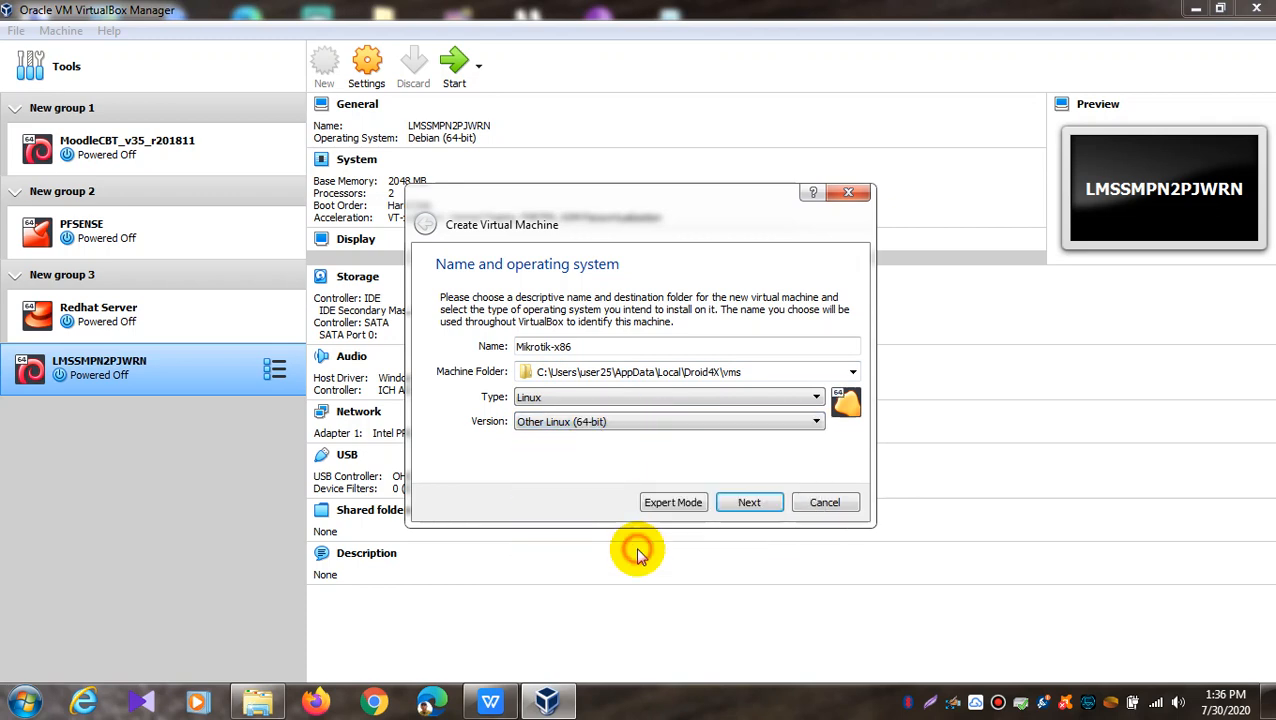
click(637, 421)
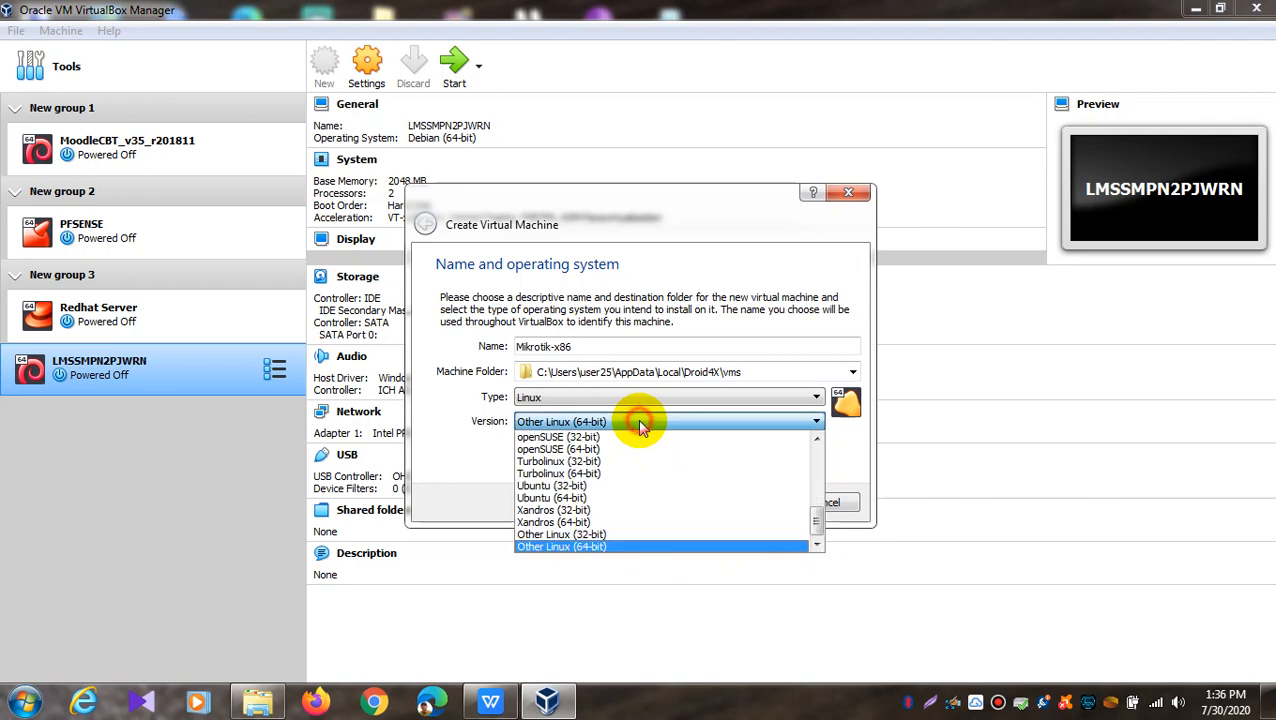
click(605, 536)
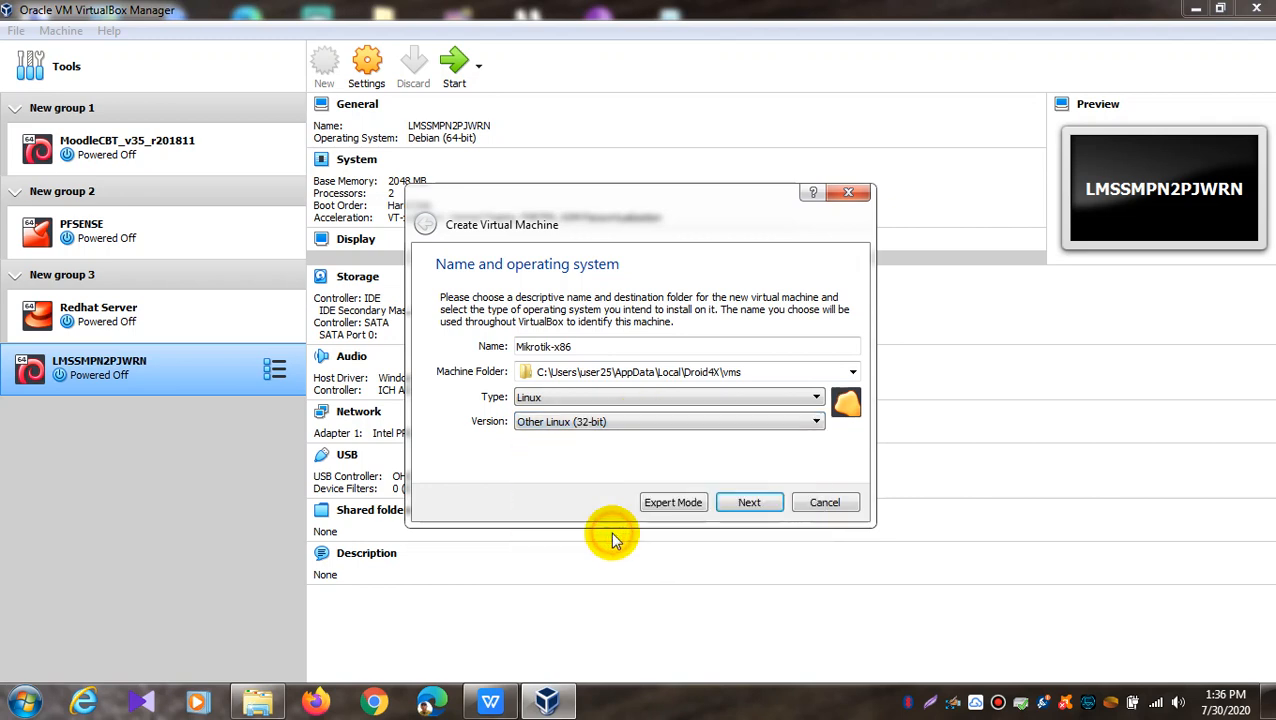
- Proceed to the memory size settings and allocate 1024 MB of RAM to the virtual machine
click(753, 505)
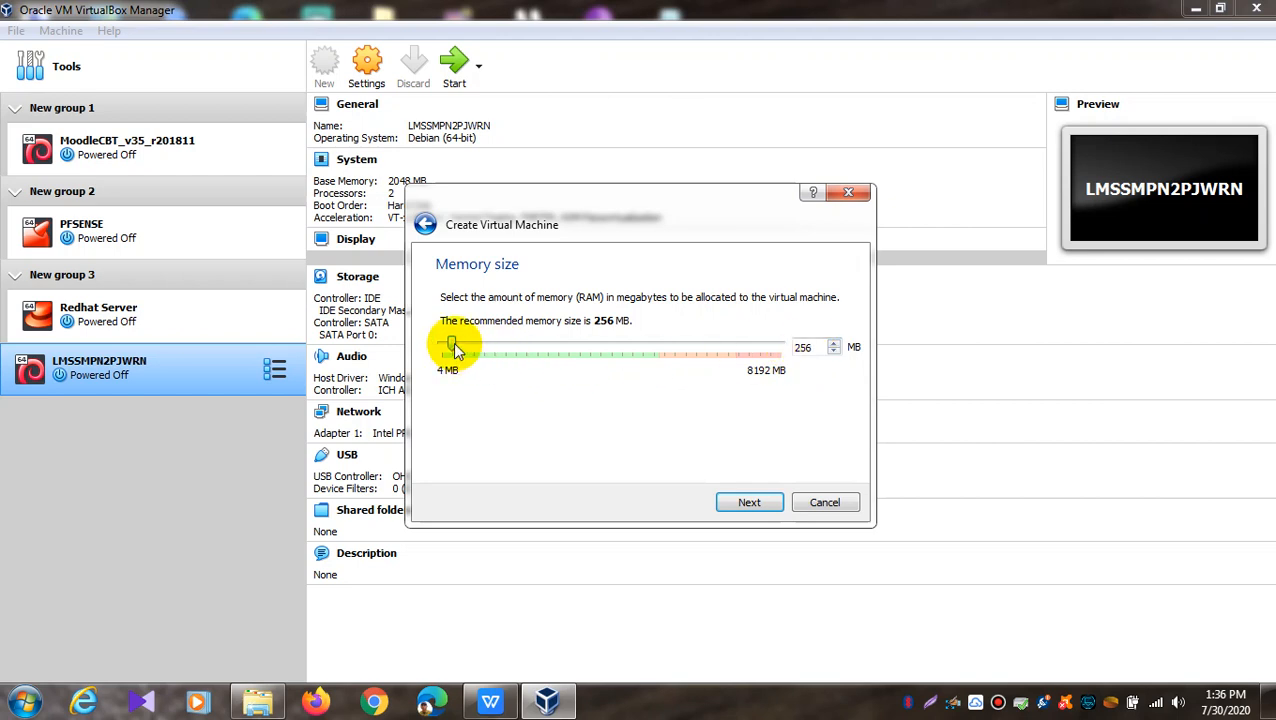
drag(455, 345, 533, 346)
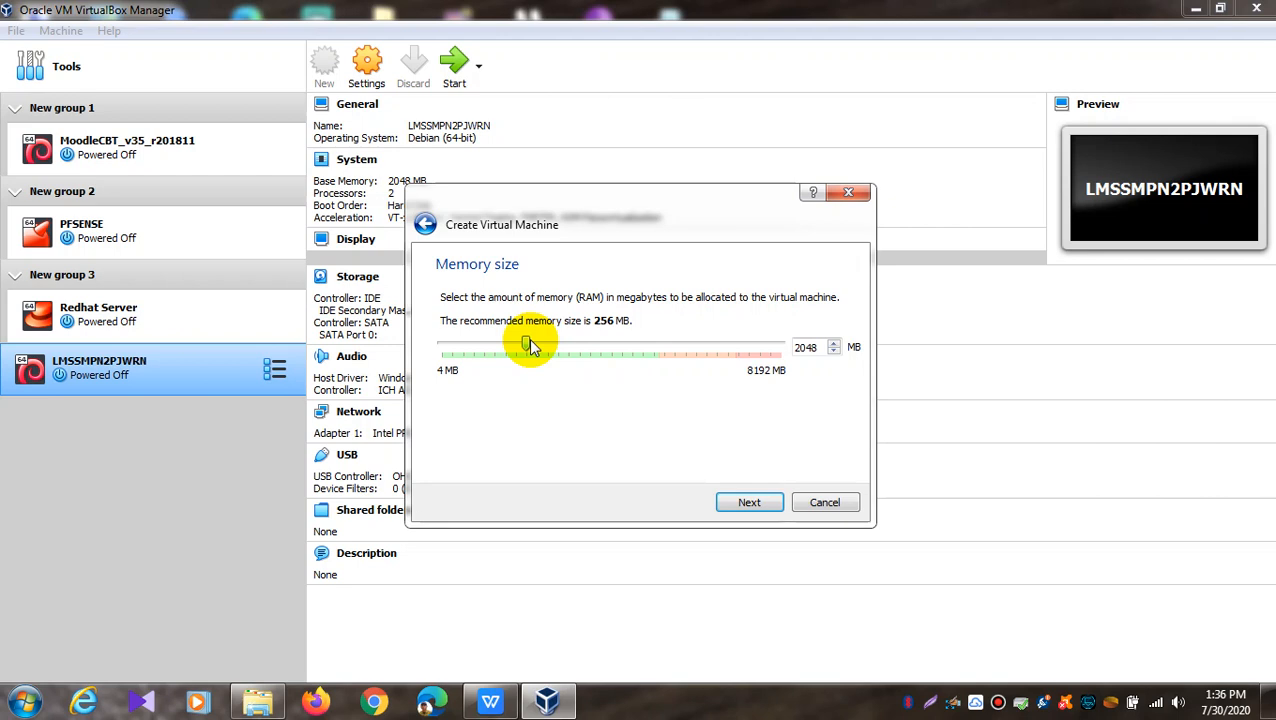
drag(530, 342, 484, 360)
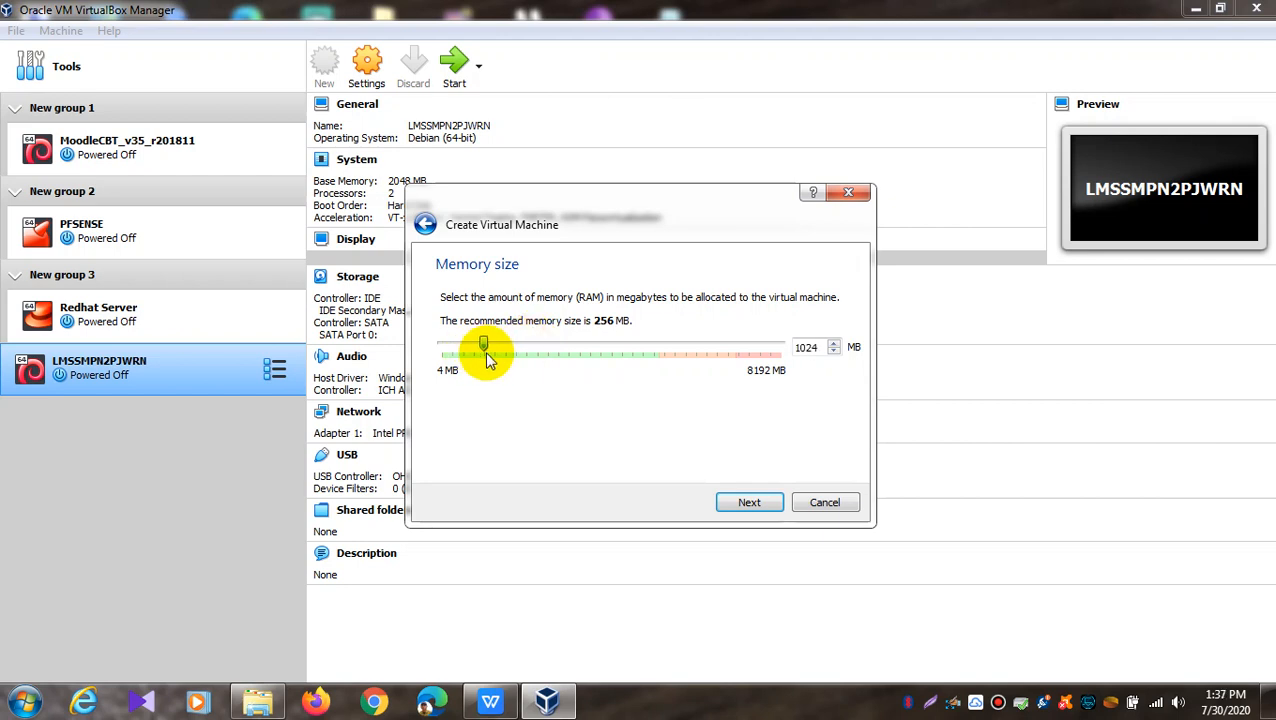
- Proceed to the hard disk settings, create a new virtual hard disk and set its file type to VHD (Virtual Hard Disk)
click(753, 502)
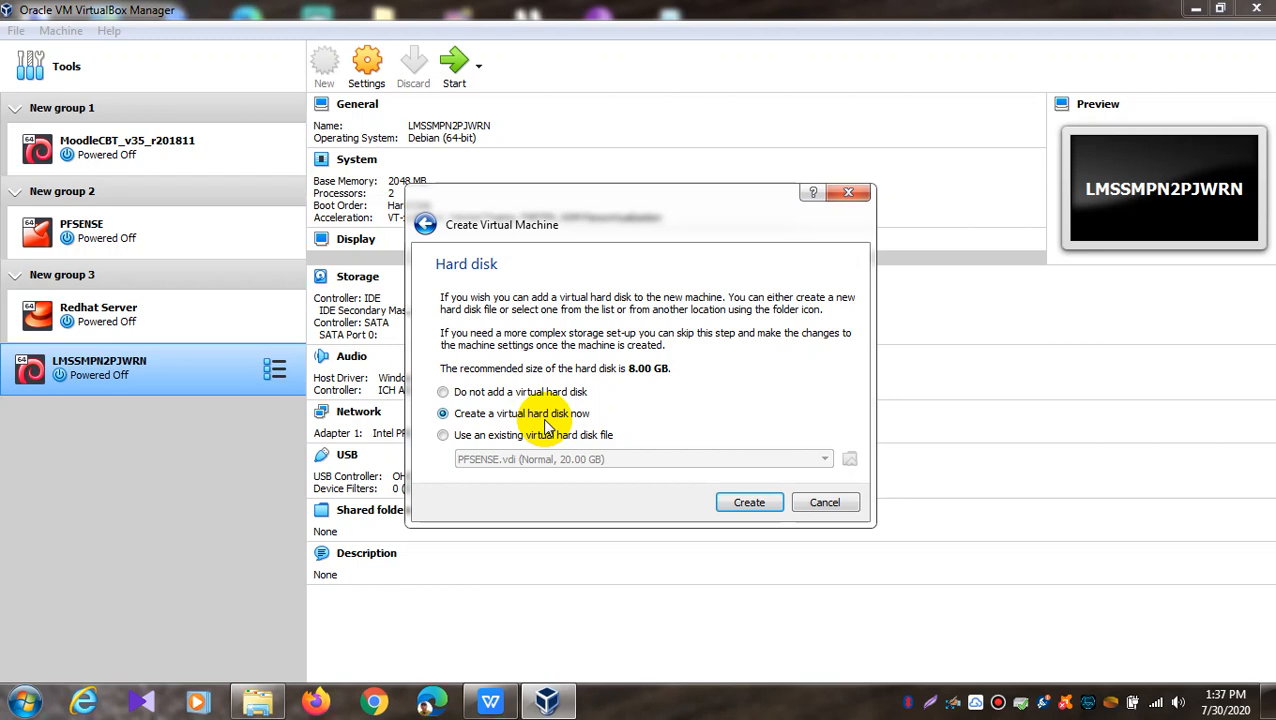
click(745, 503)
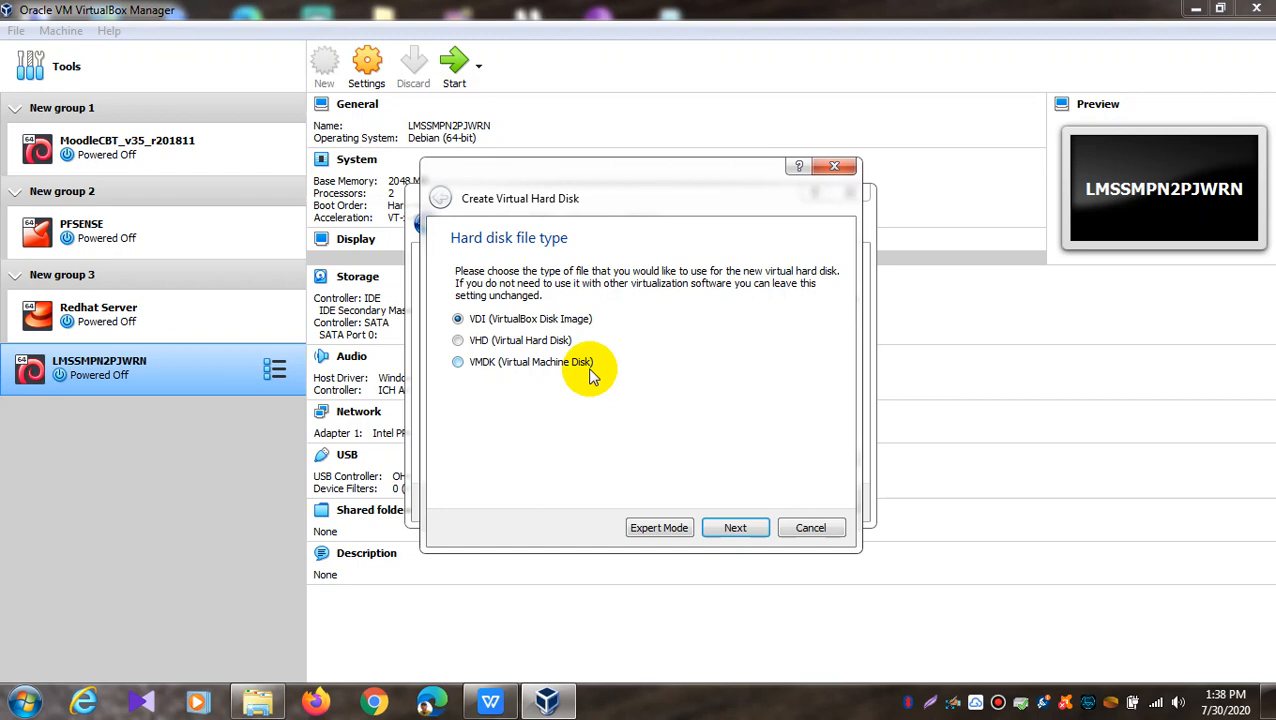
click(473, 345)
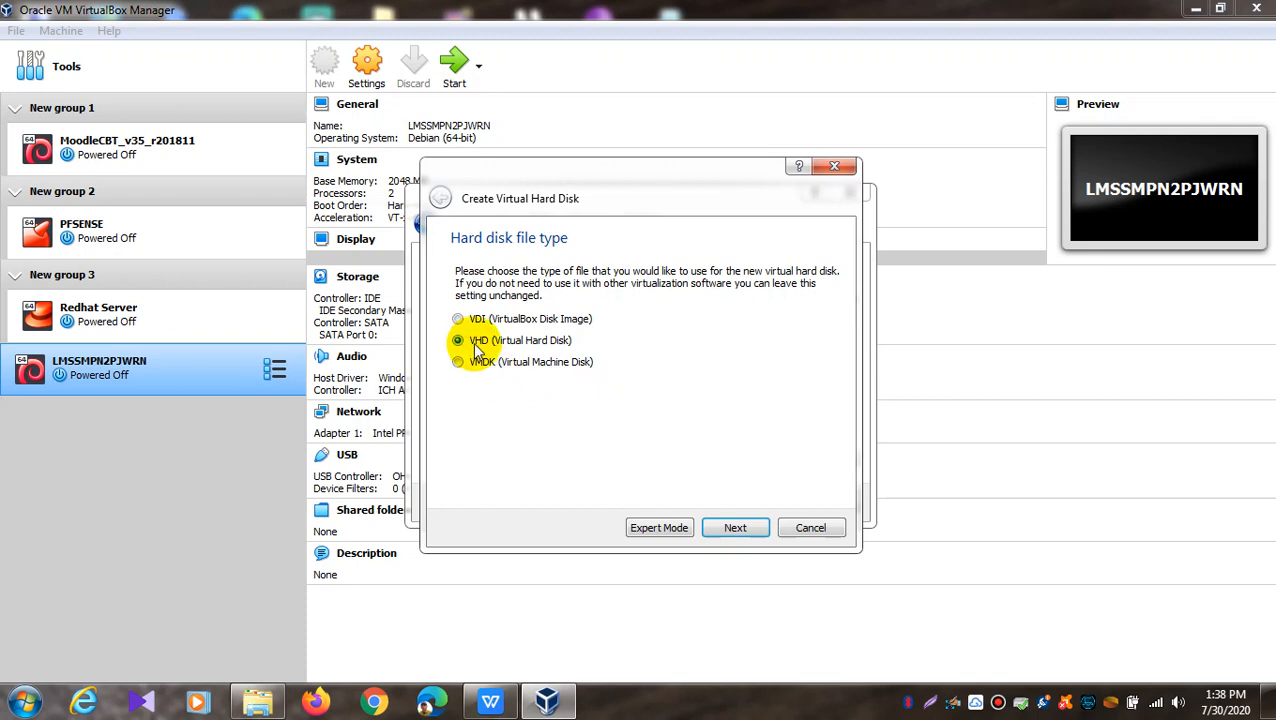
click(752, 532)
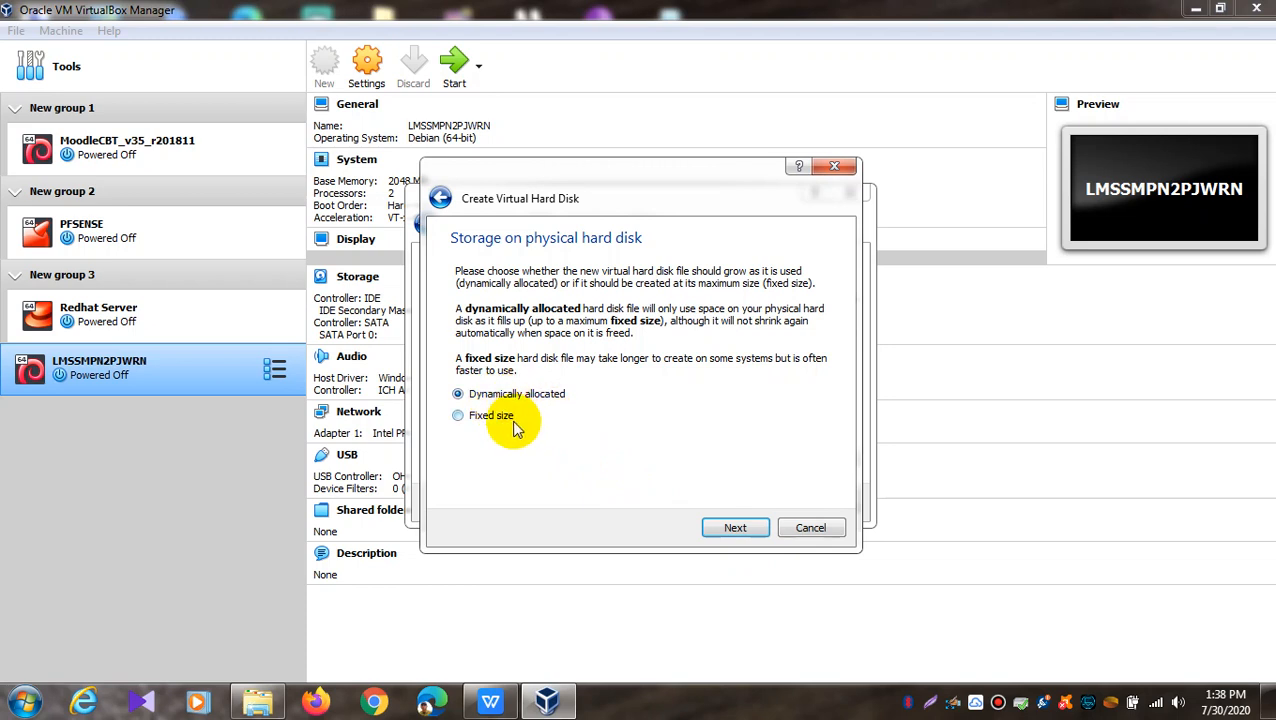
- Keep the disk dynamically allocated, set its size to 2.00 GB and finish creating the virtual machine
click(730, 529)
click(810, 372)
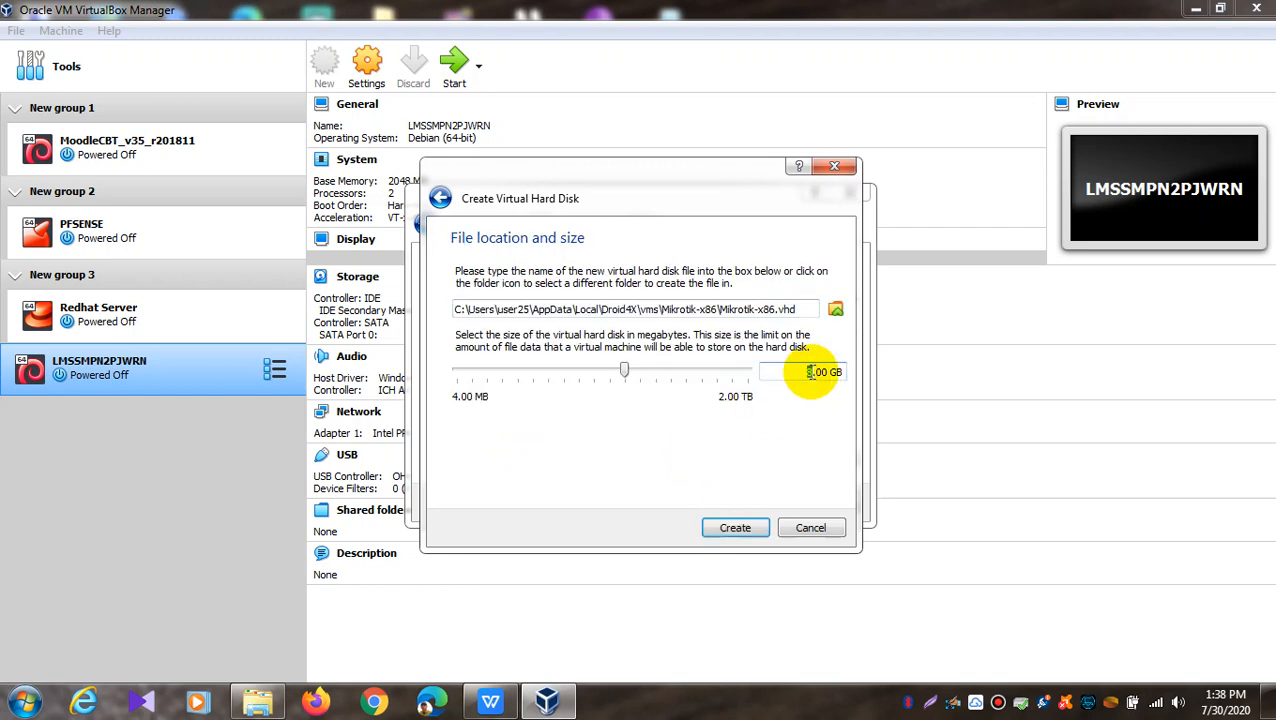
text(2)
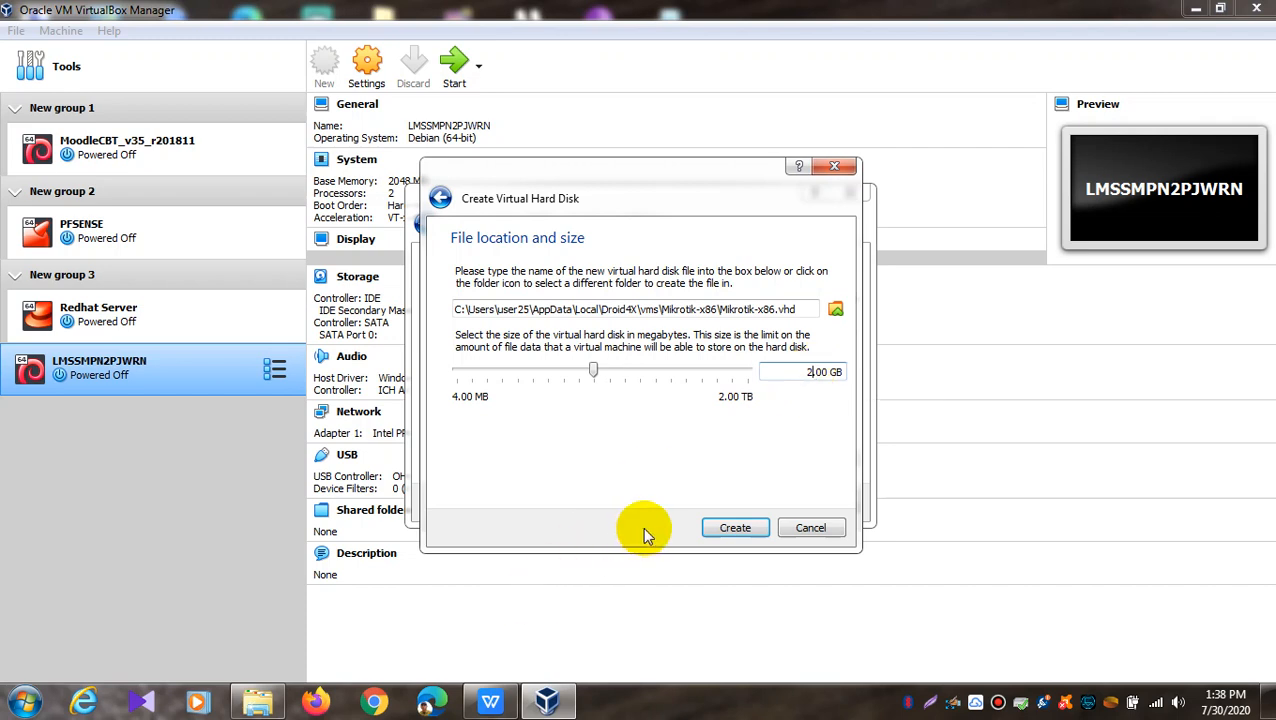
click(735, 527)
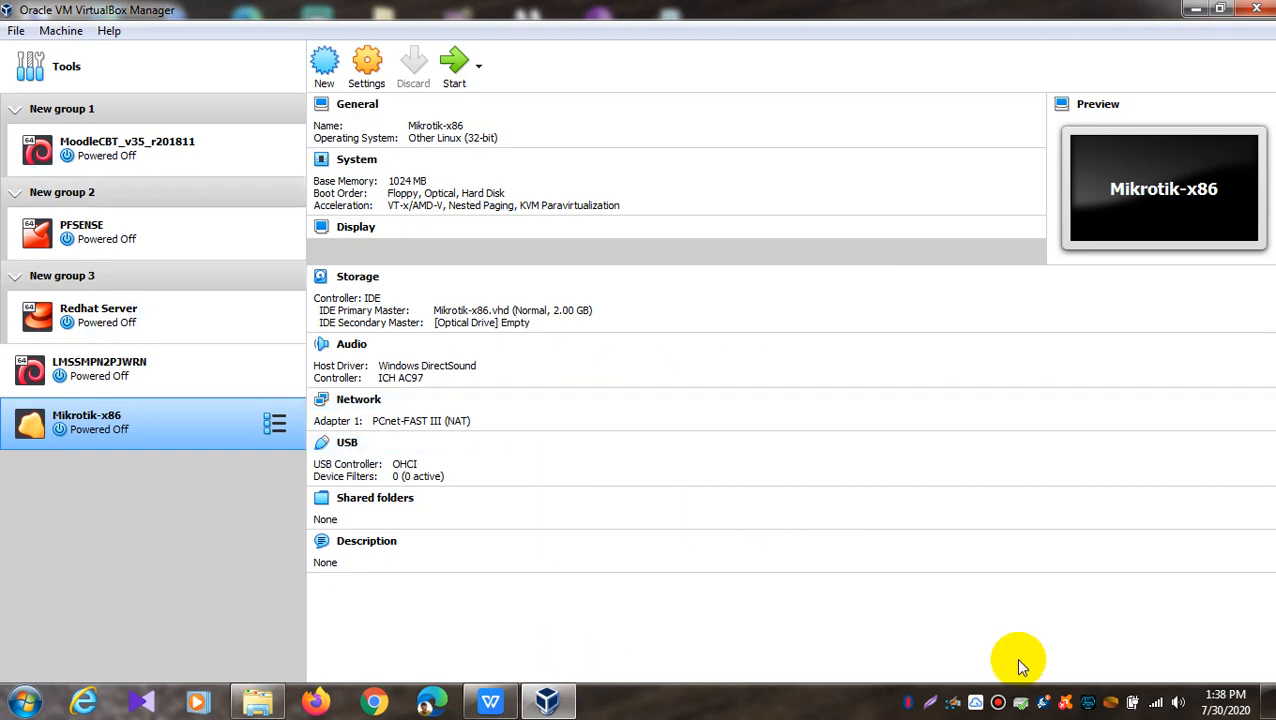
- Capture a screenshot of the VirtualBox Manager window and copy it to the clipboard
click(930, 702)
mouse_move(3, 8)
mouse_down()
mouse_move(1085, 450)
mouse_move(1262, 626)
mouse_move(1262, 690)
mouse_move(1274, 676)
mouse_up()
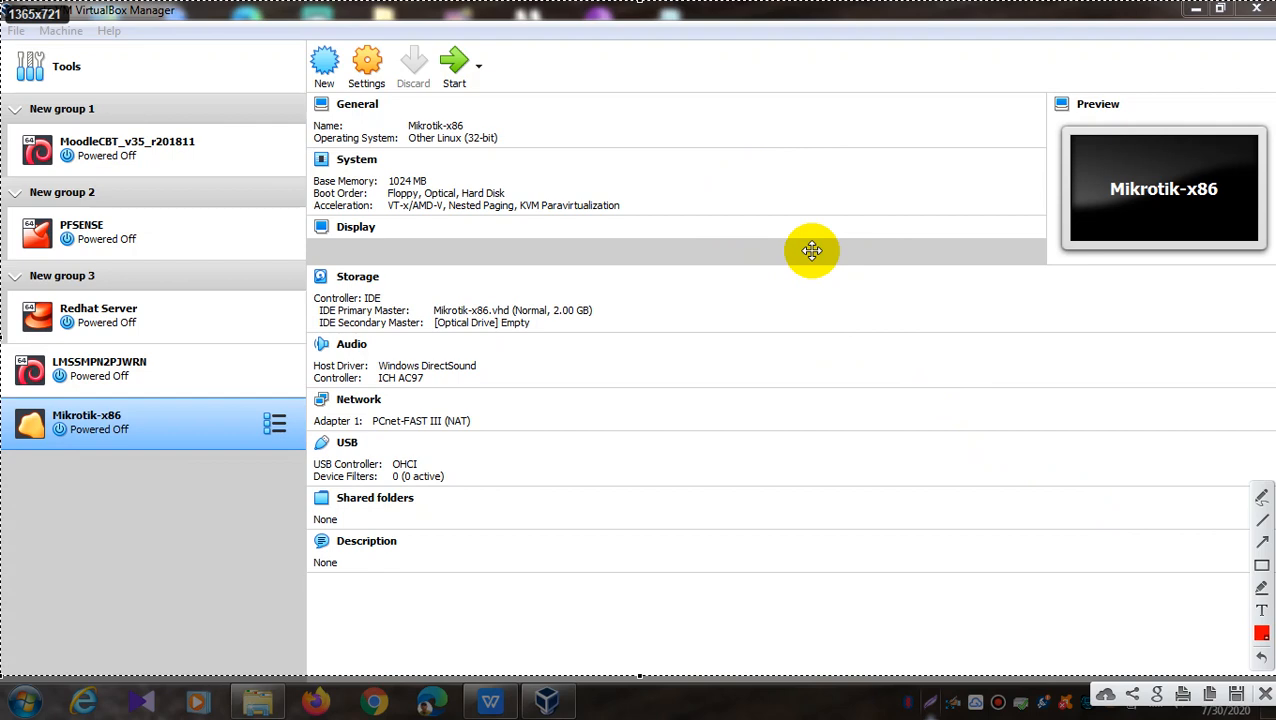
key(ctrl+c)
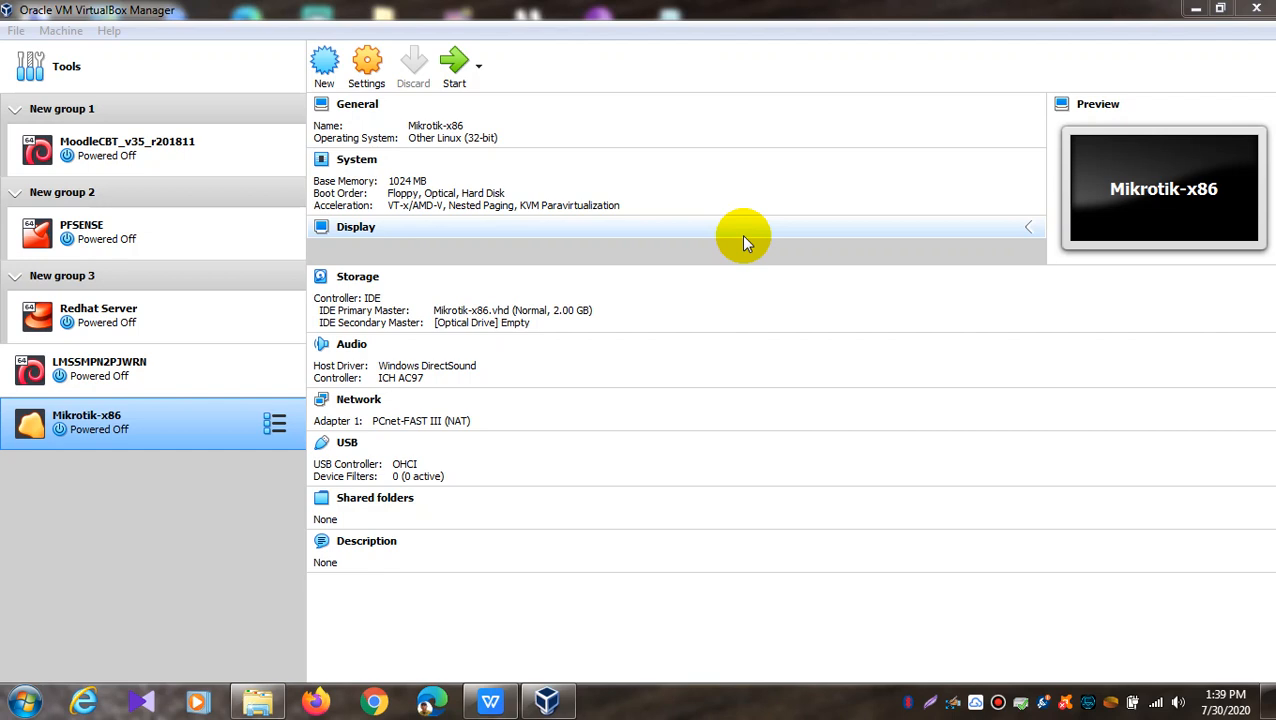
- Open the Mikrotik-x86 machine's settings and show its processor options under the system settings
click(379, 58)
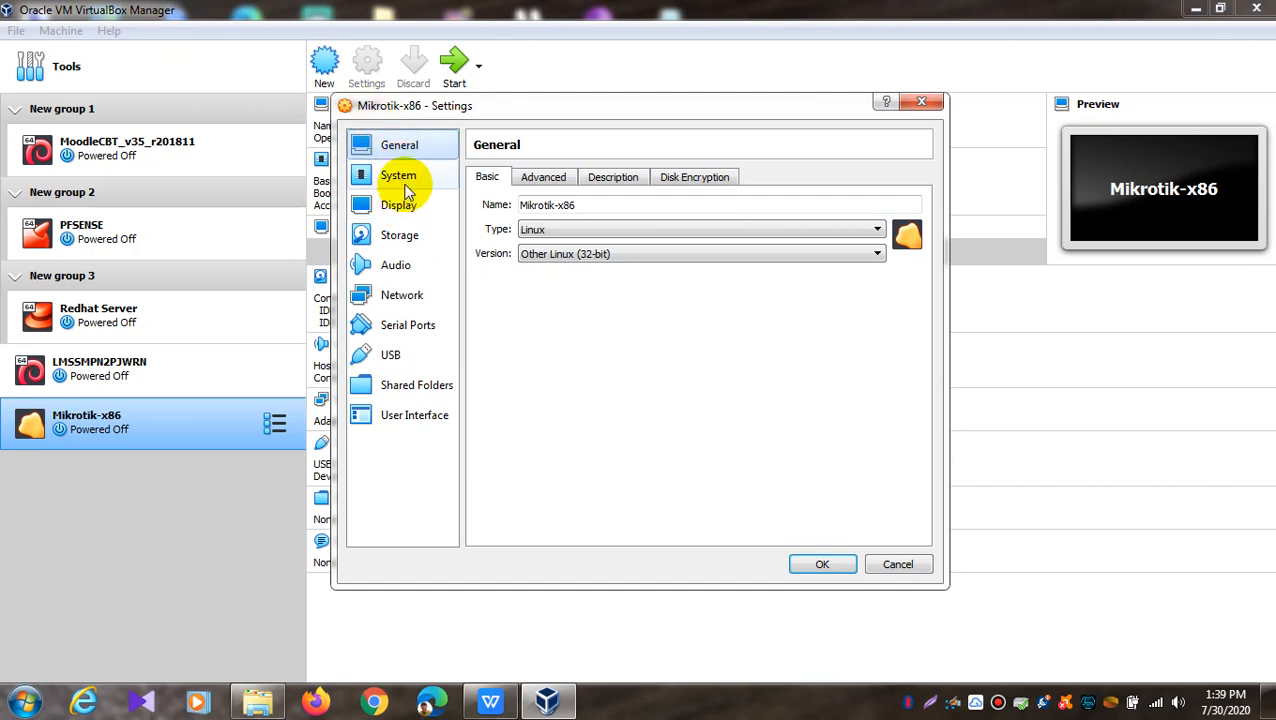
click(398, 178)
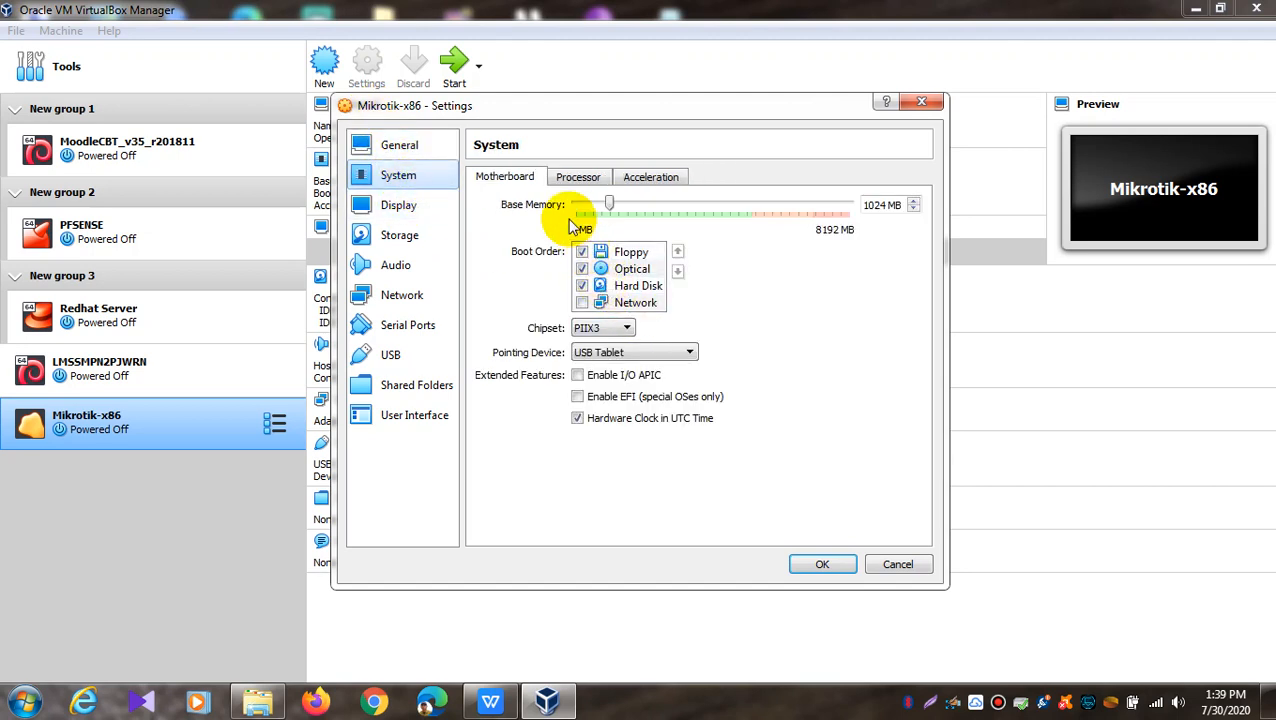
click(574, 178)
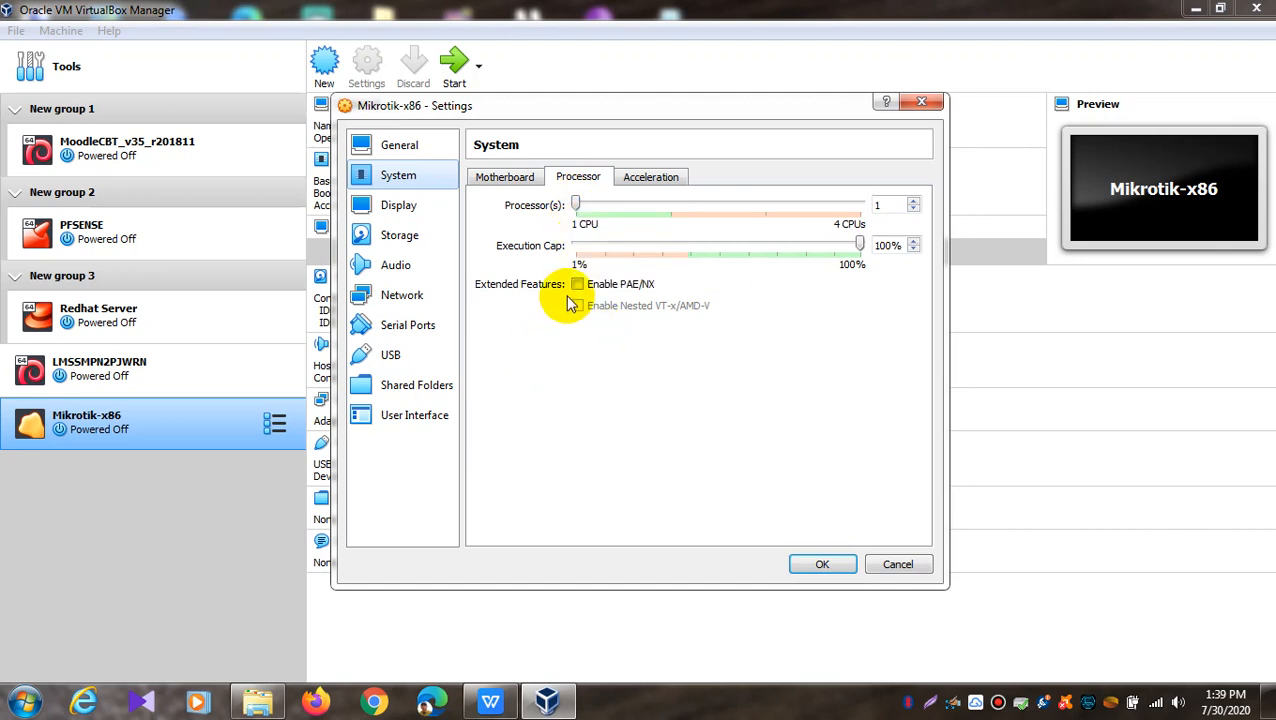
- Try PAE/NX and two processors for the machine, and return to one processor with PAE/NX disabled
click(578, 285)
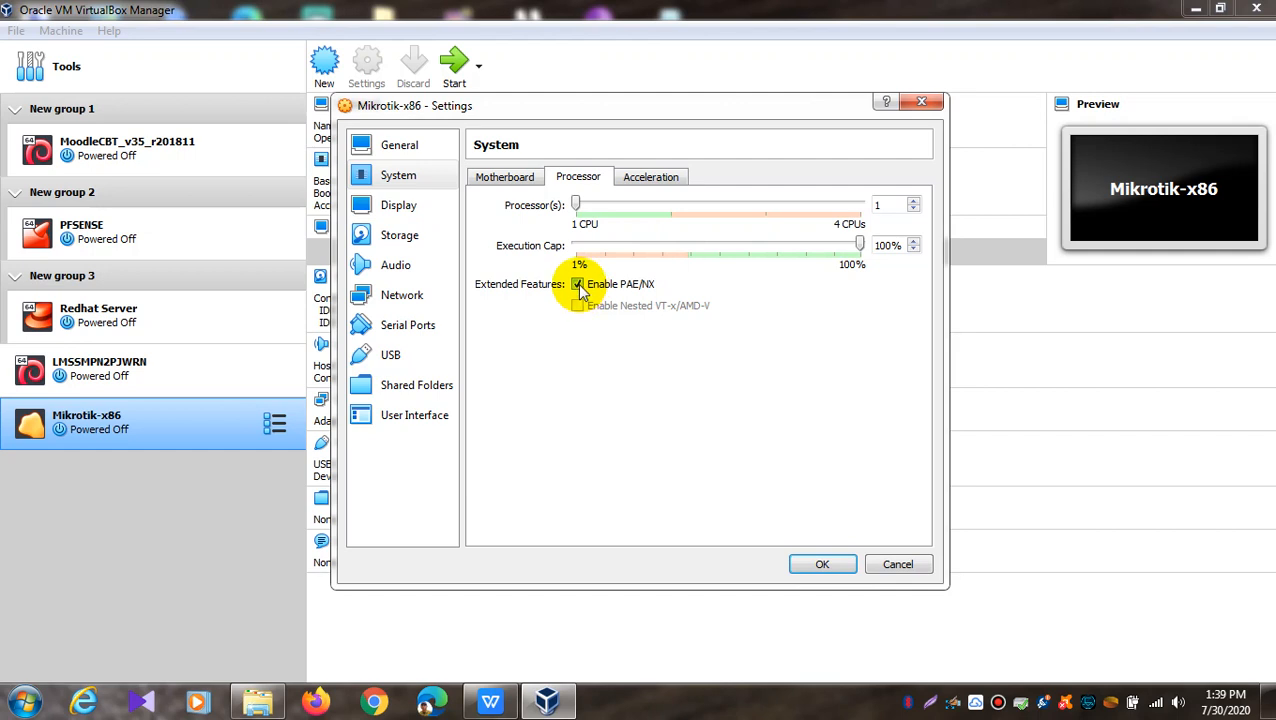
drag(576, 204, 648, 212)
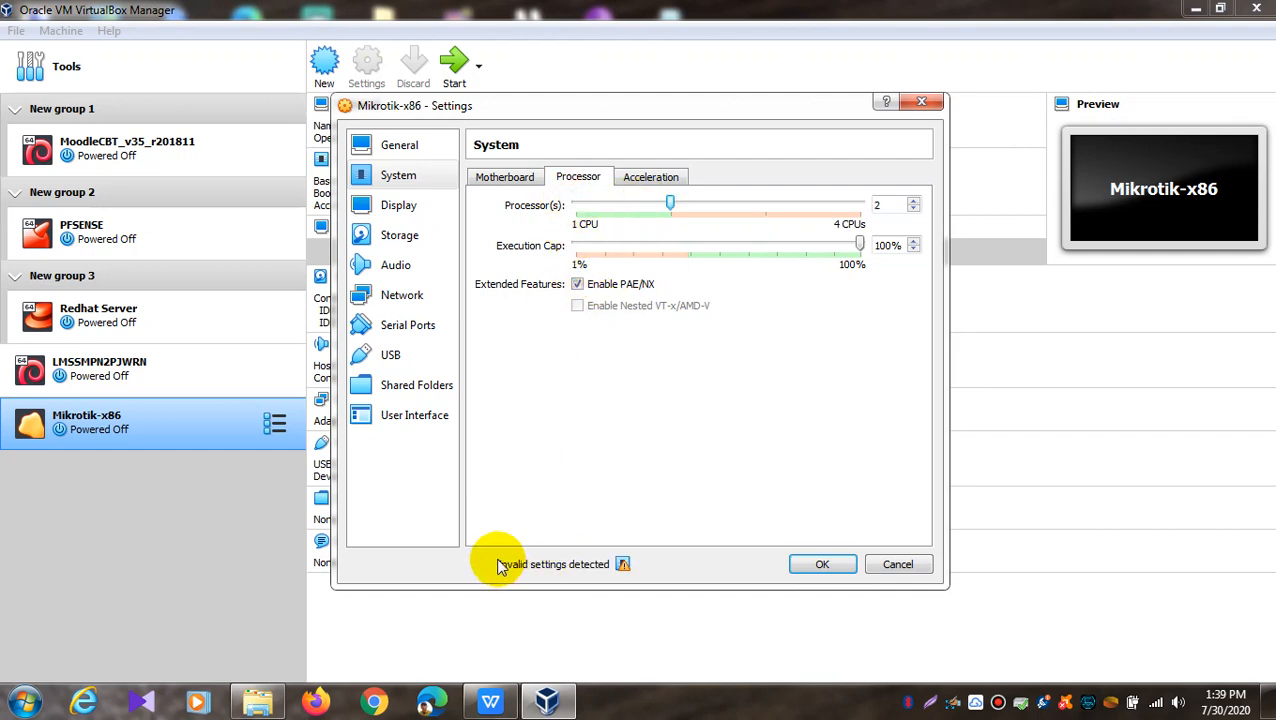
drag(672, 205, 580, 202)
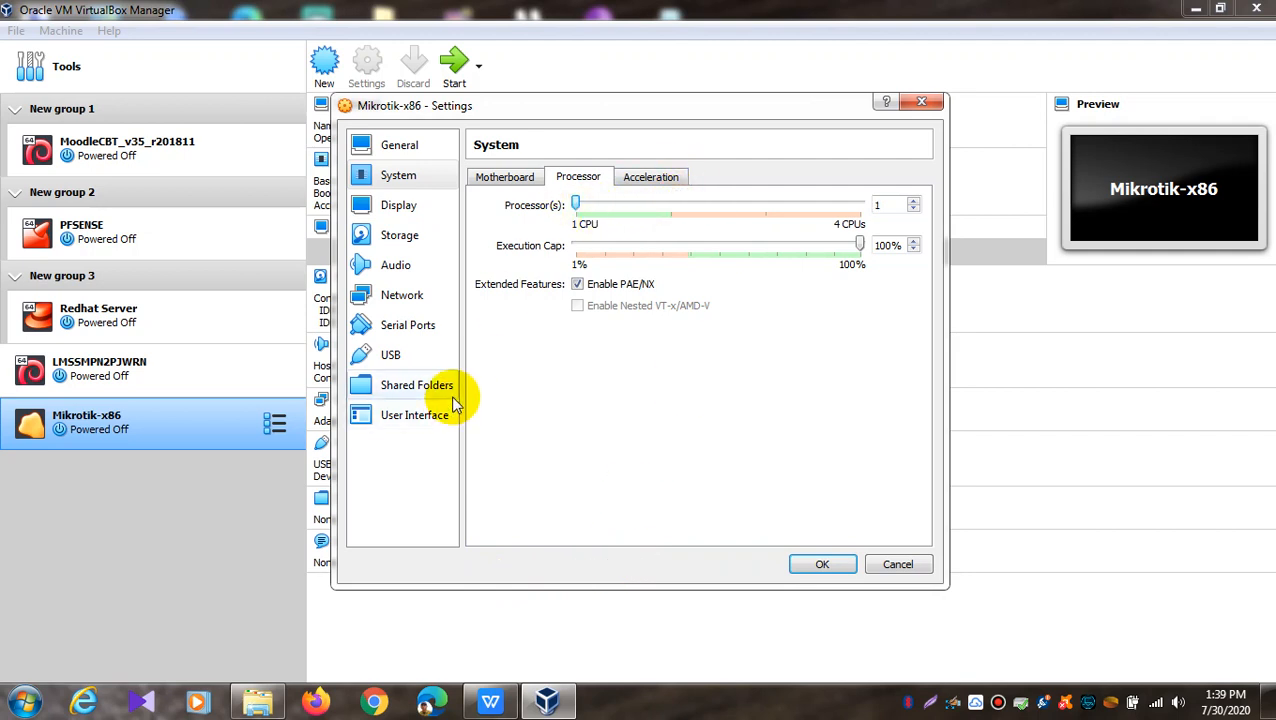
click(577, 285)
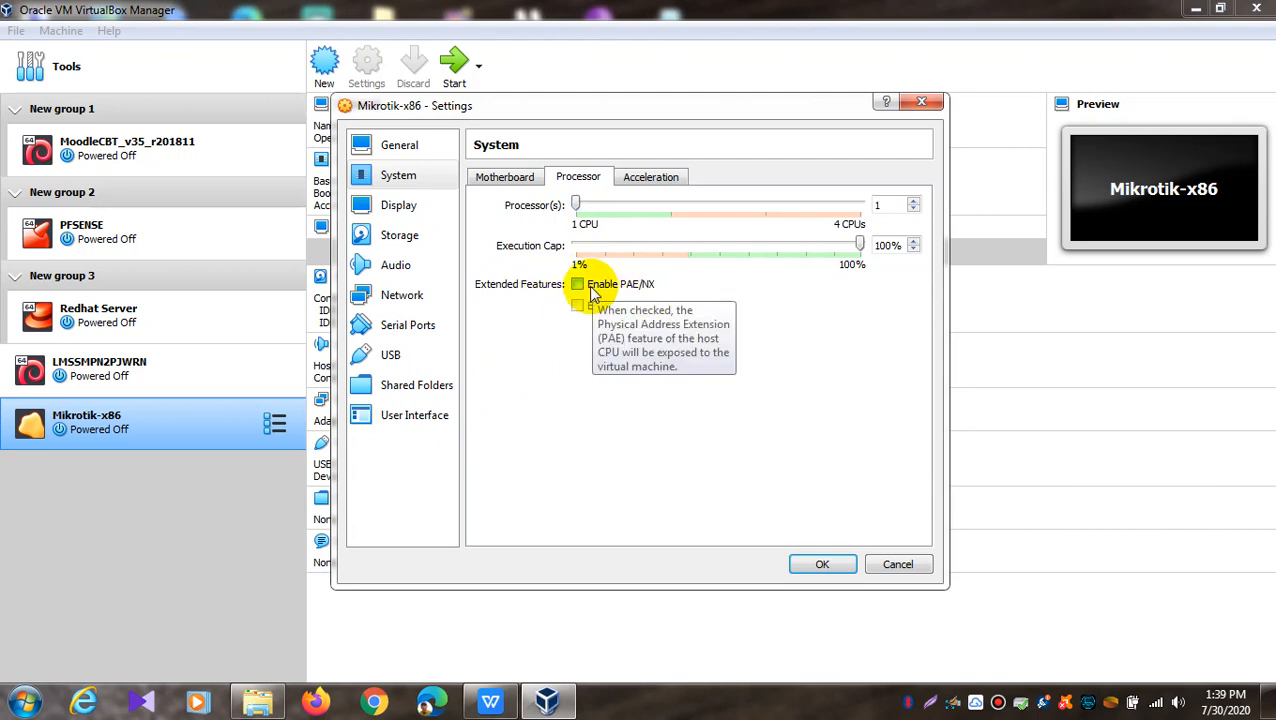
click(589, 289)
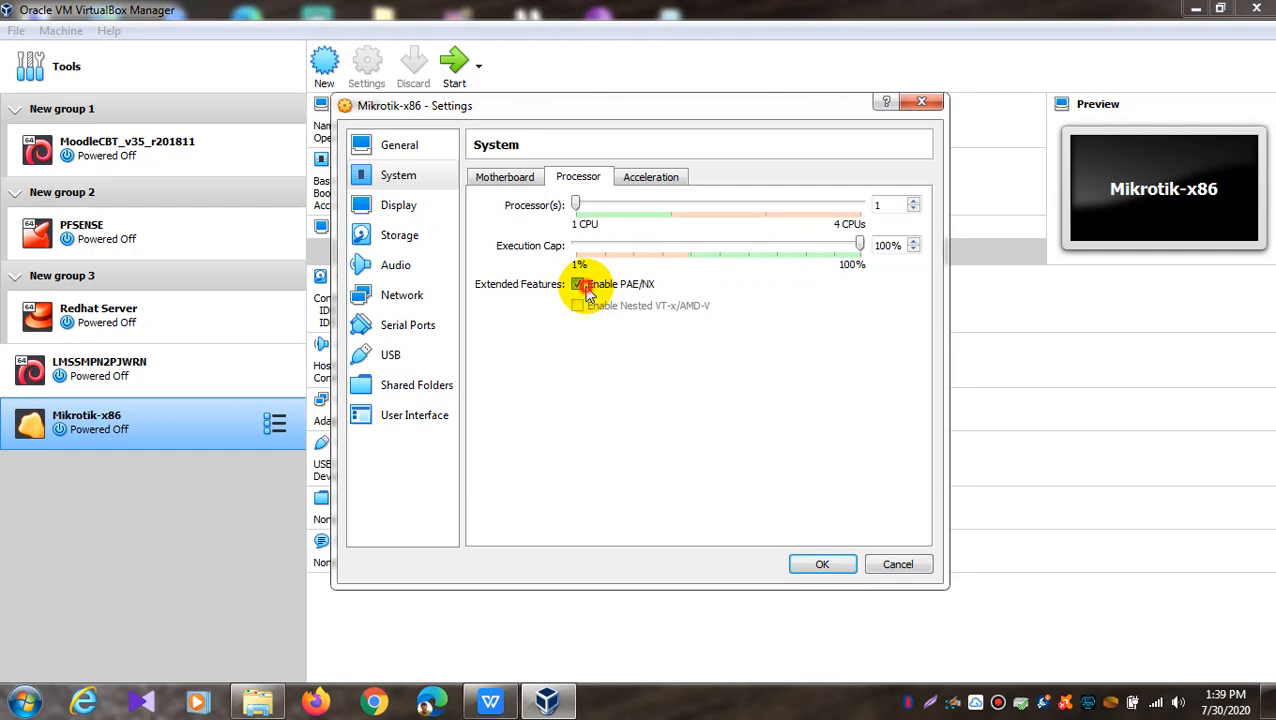
click(579, 287)
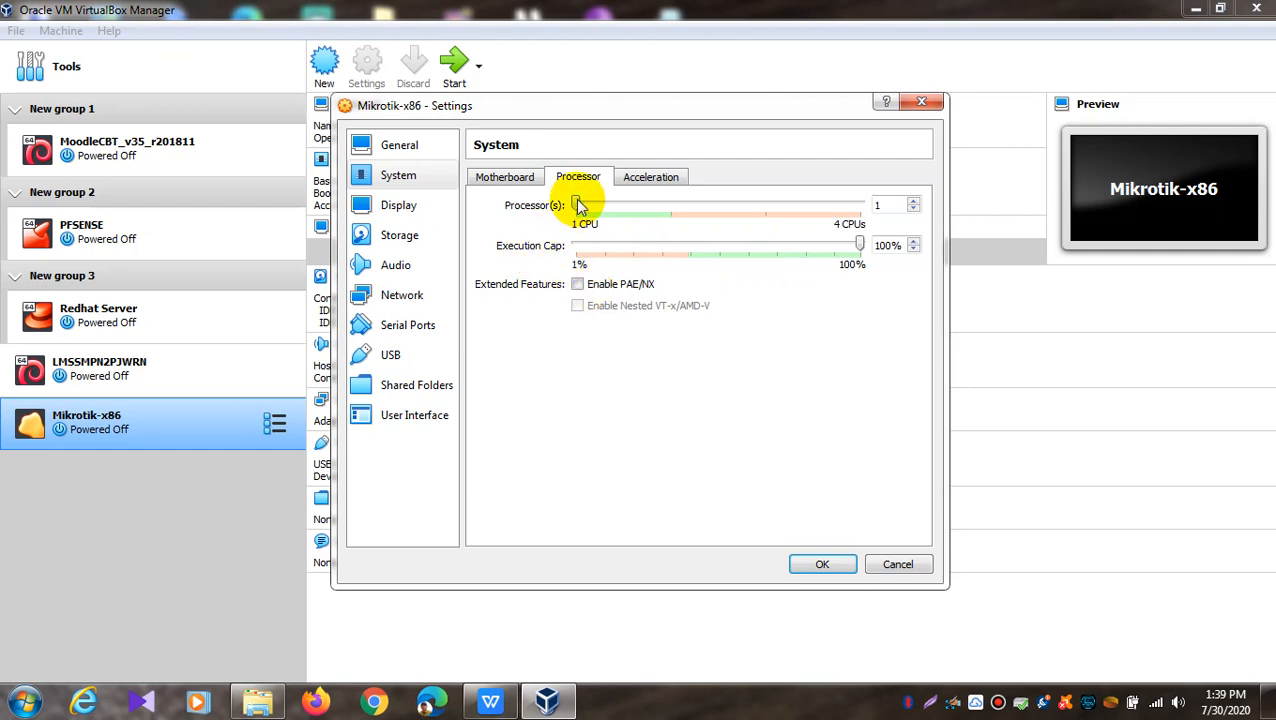
drag(579, 205, 667, 203)
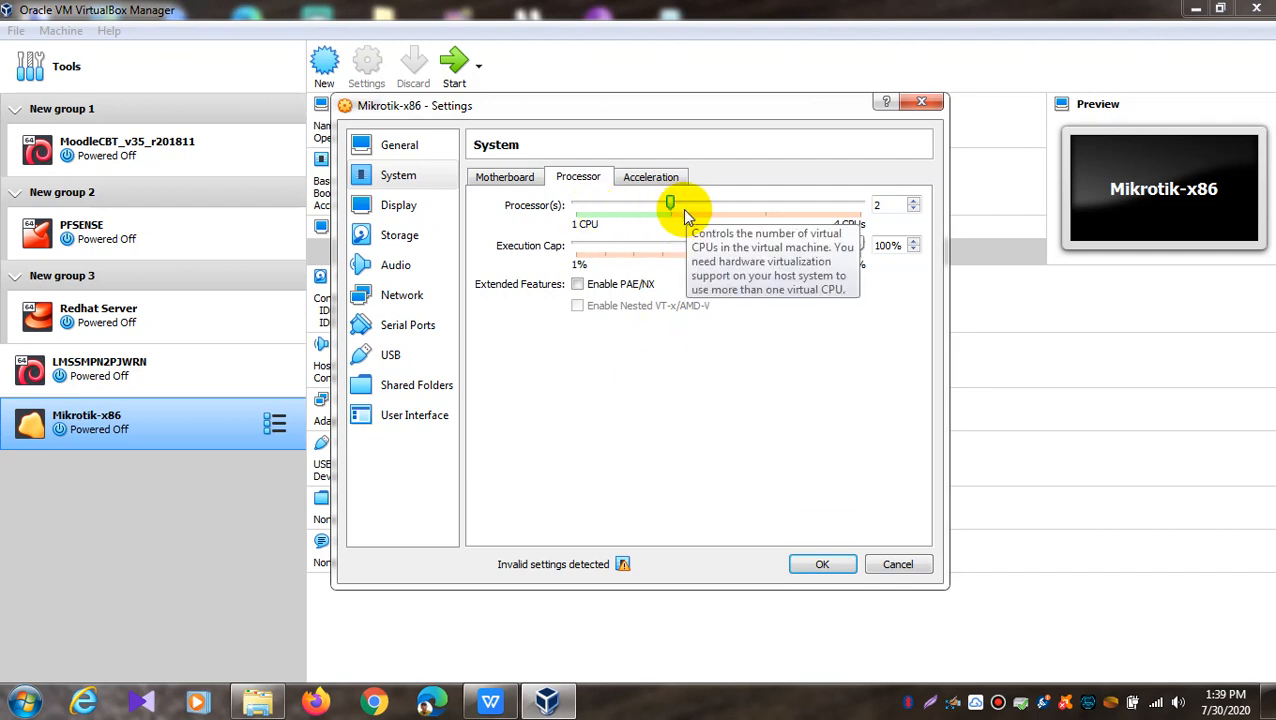
drag(670, 204, 558, 221)
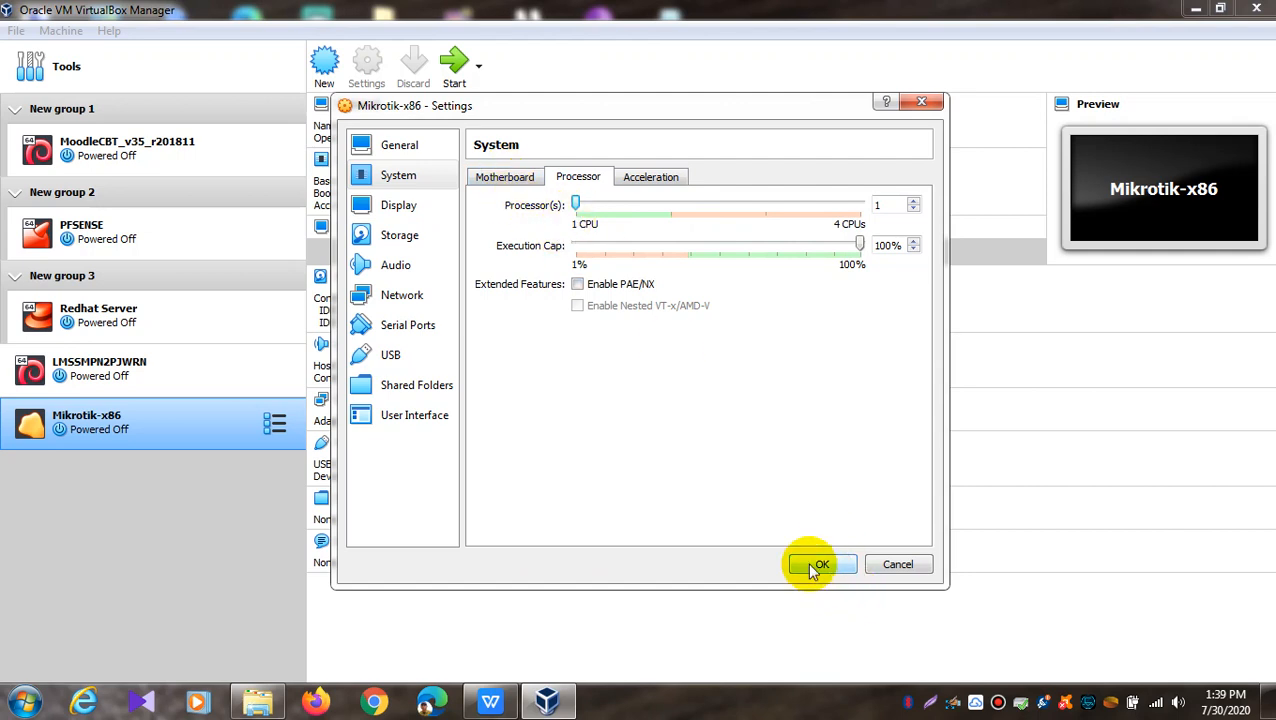
- Attach network Adapter 1 to a Bridged Adapter using Realtek PCIe GBE Family Controller, with the advanced options expanded
click(401, 297)
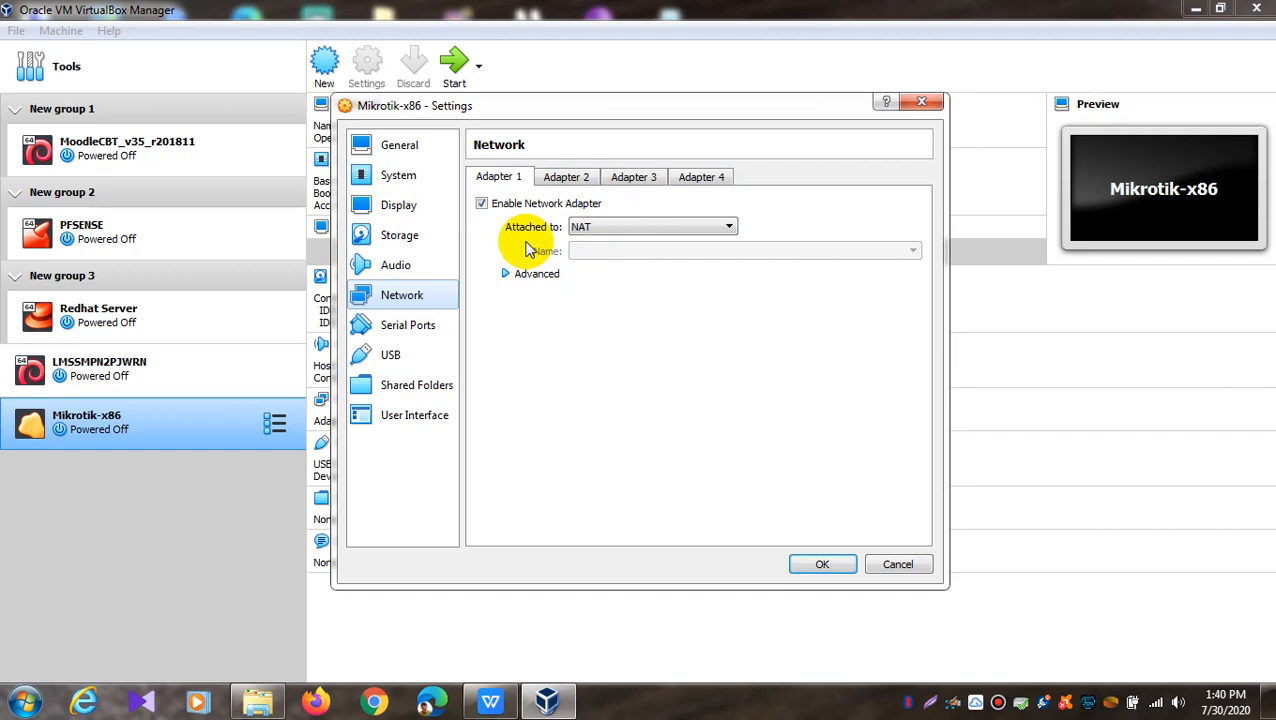
click(598, 229)
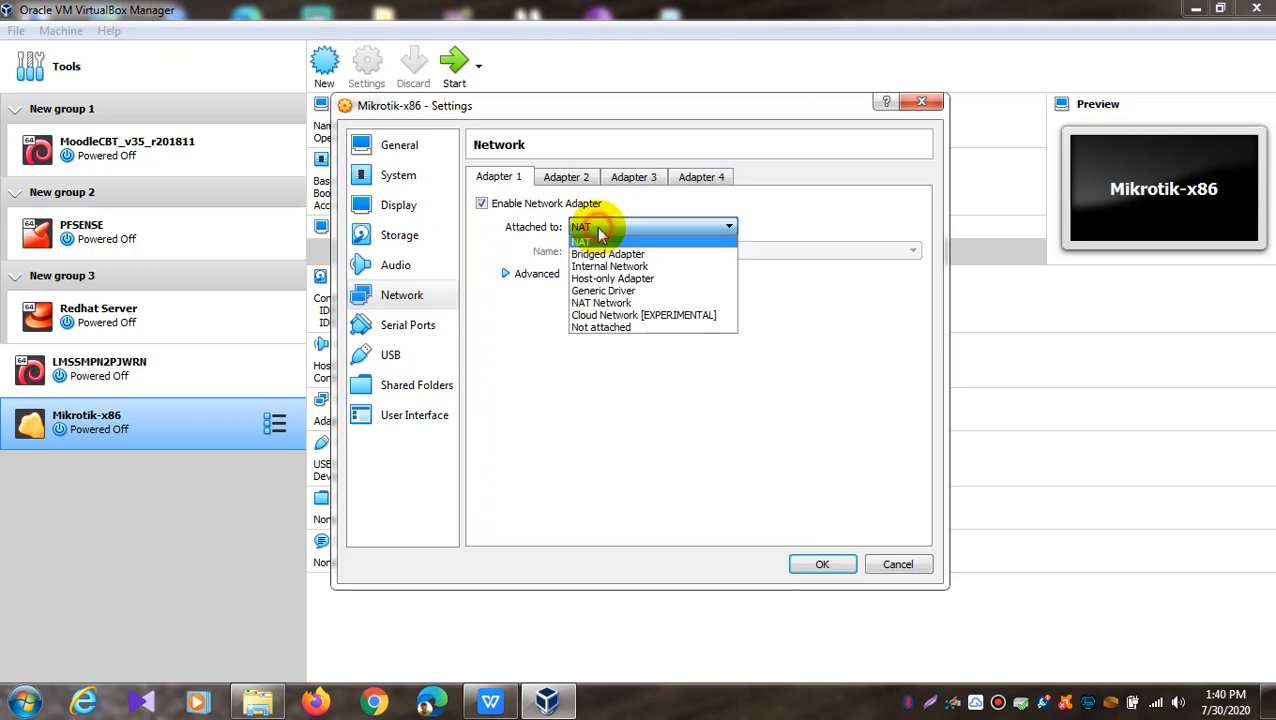
click(596, 254)
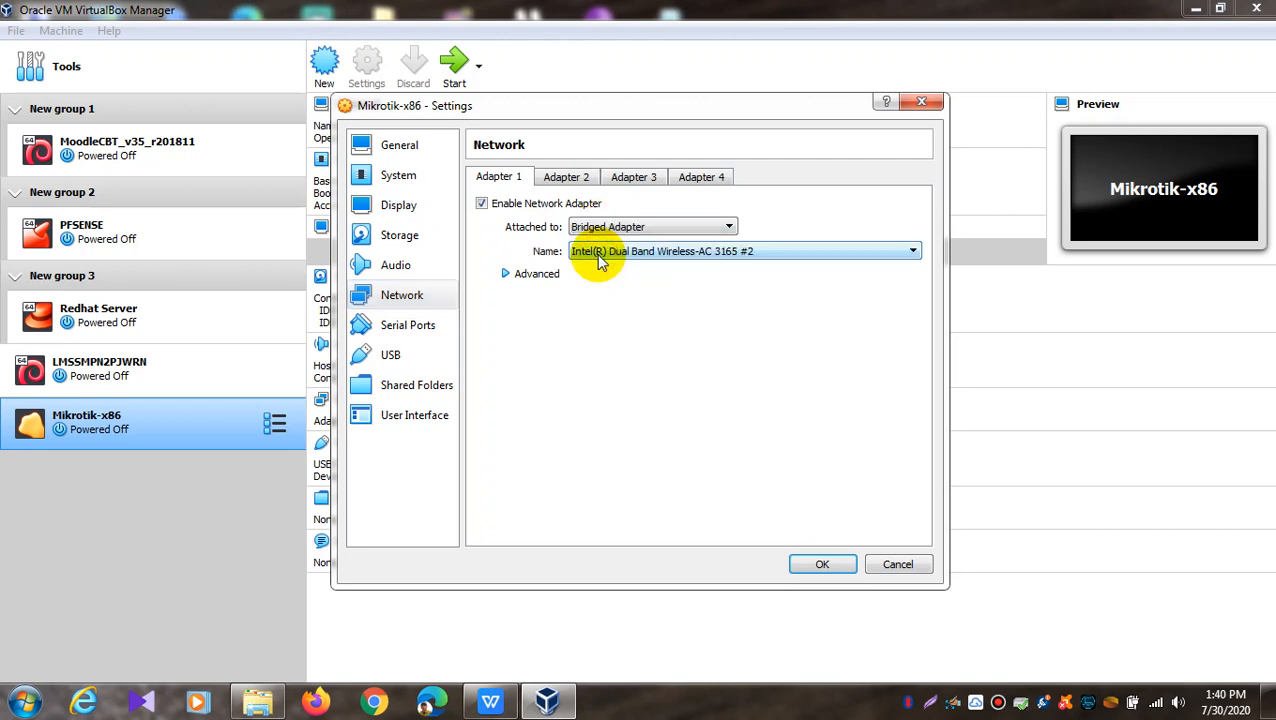
click(513, 275)
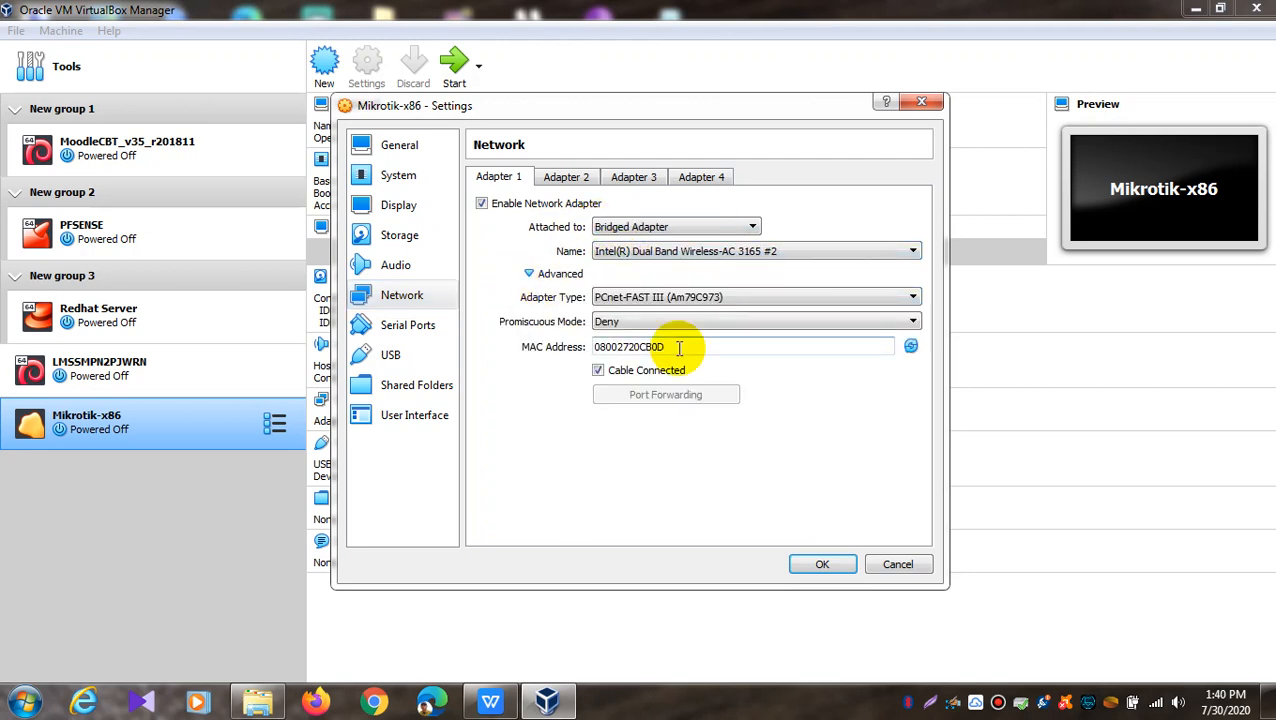
click(736, 256)
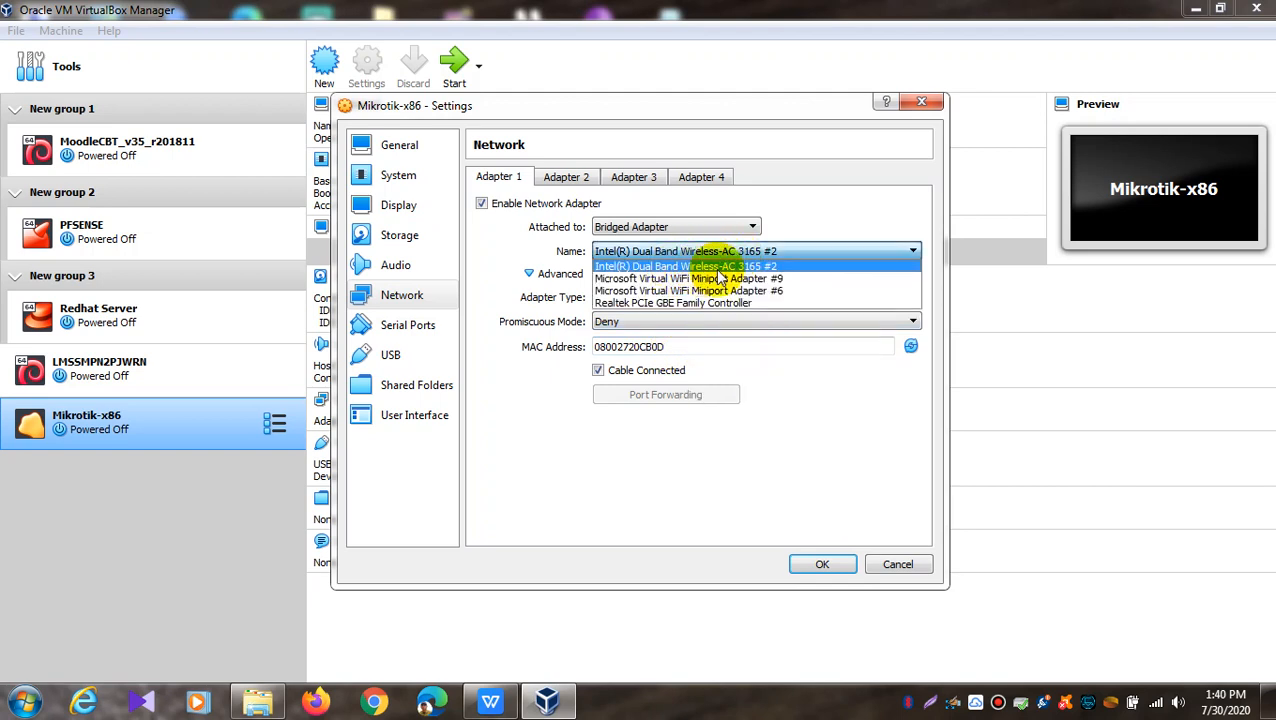
click(672, 303)
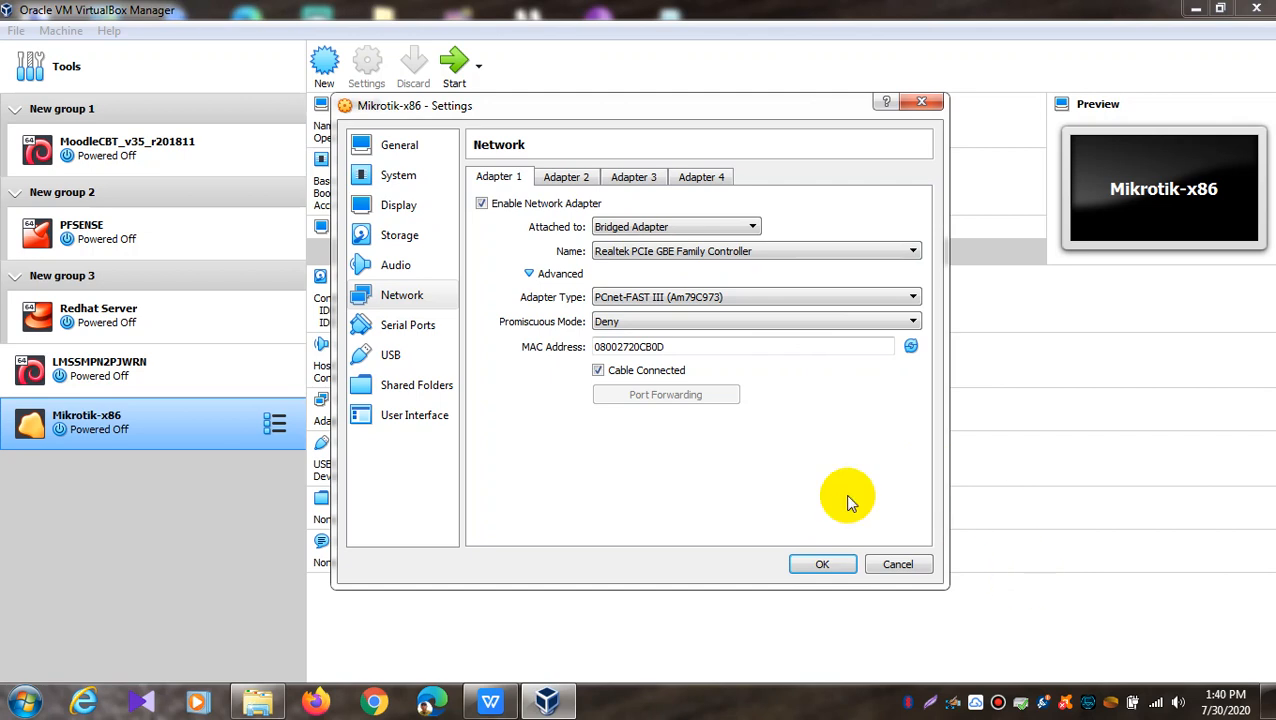
- Switch to the Windows network adapter settings and check which network card the Local Area Connection uses
right_click(1156, 704)
click(1142, 692)
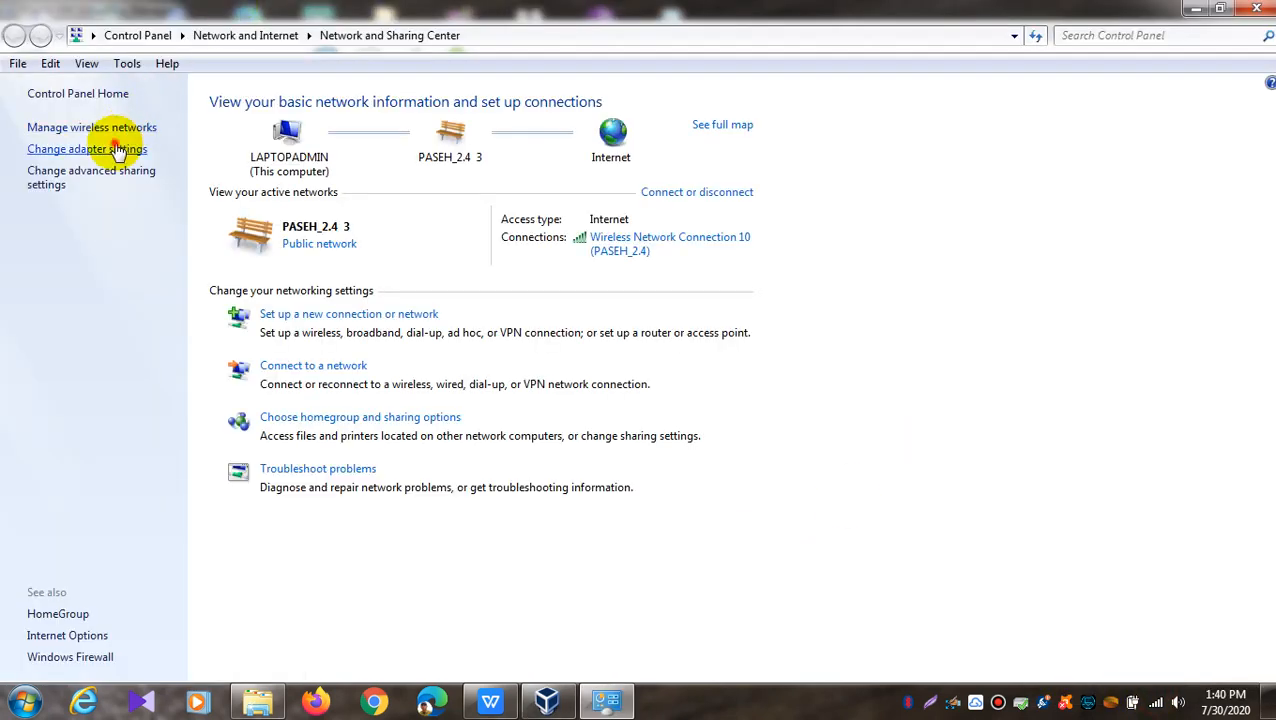
click(116, 149)
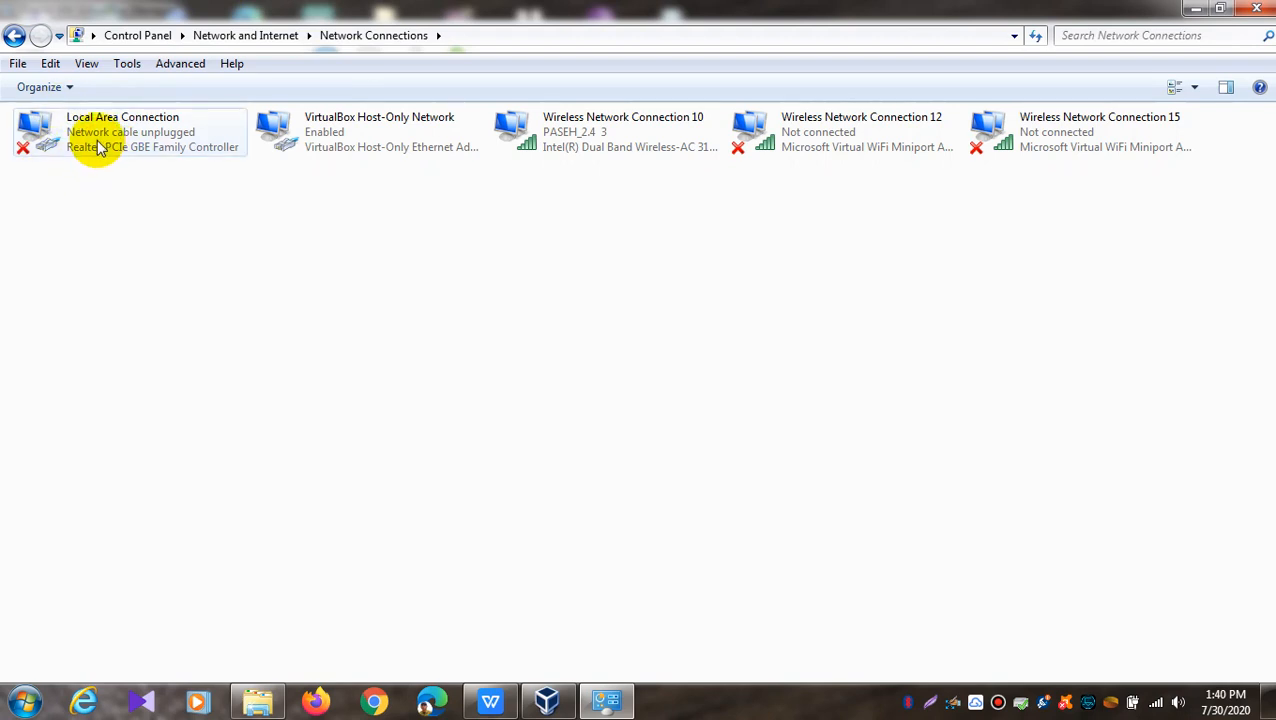
right_click(78, 135)
click(140, 318)
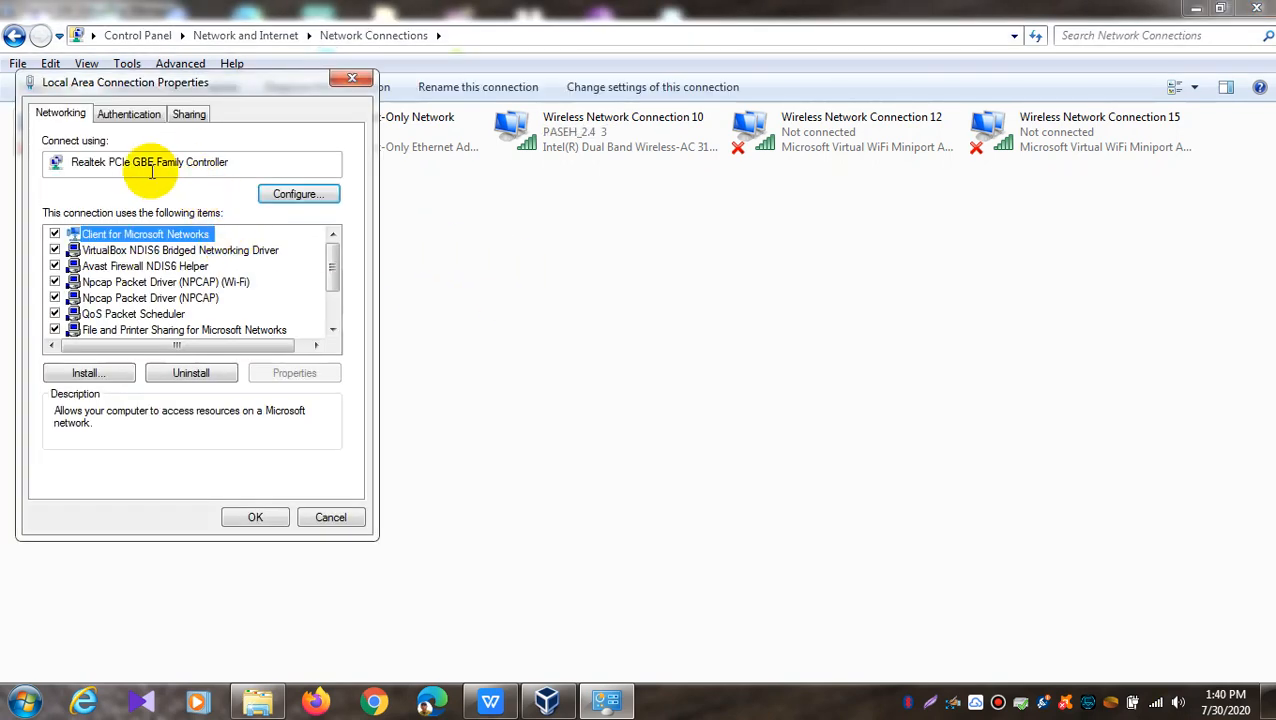
drag(238, 164, 57, 163)
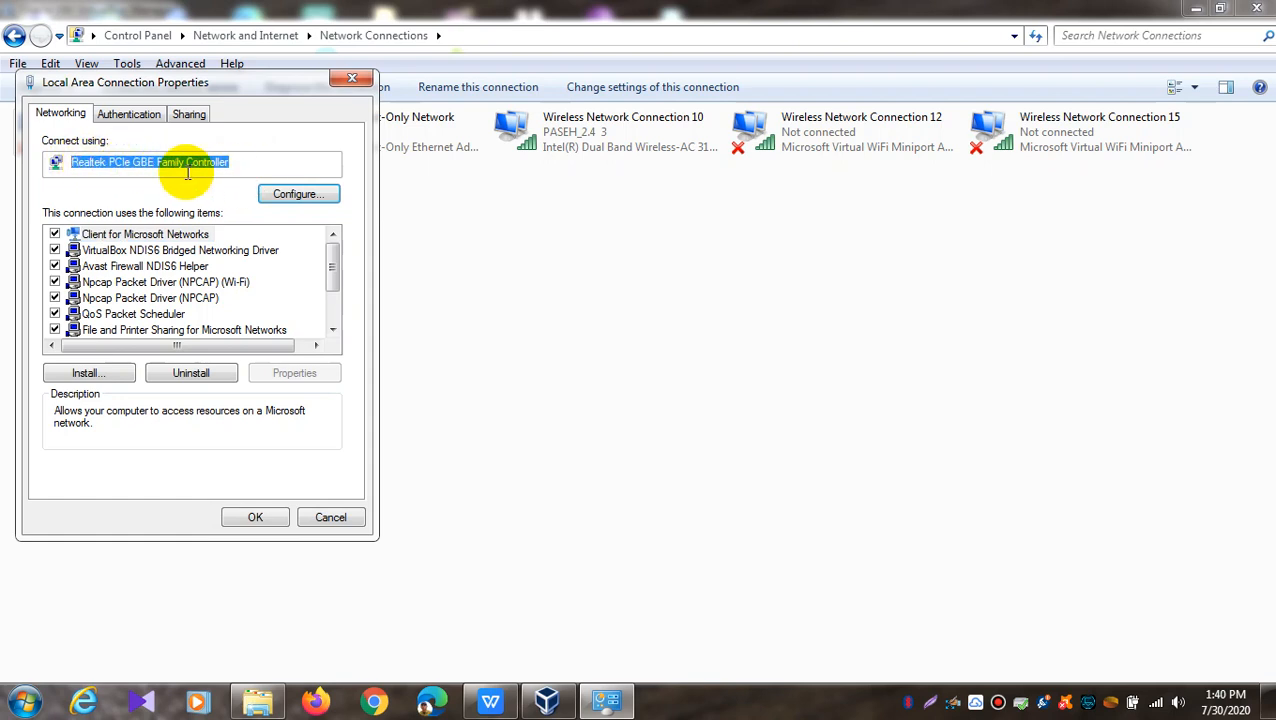
click(130, 164)
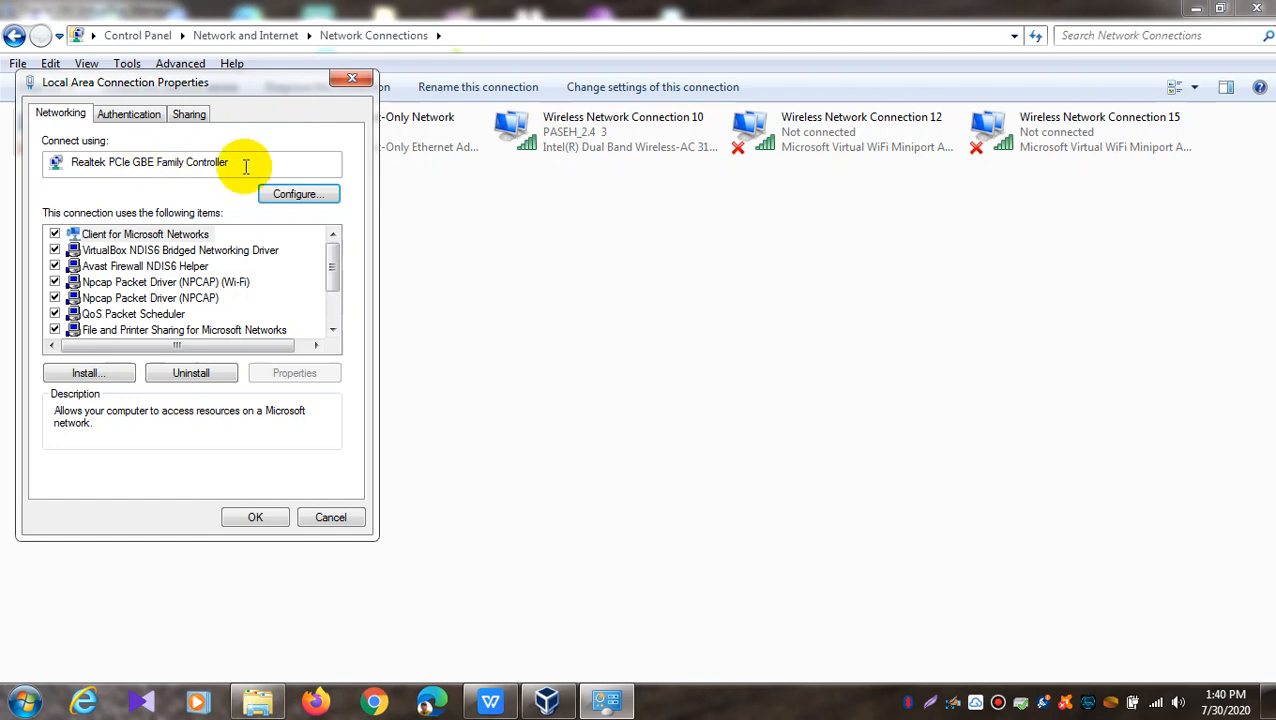
drag(240, 162, 52, 162)
click(353, 78)
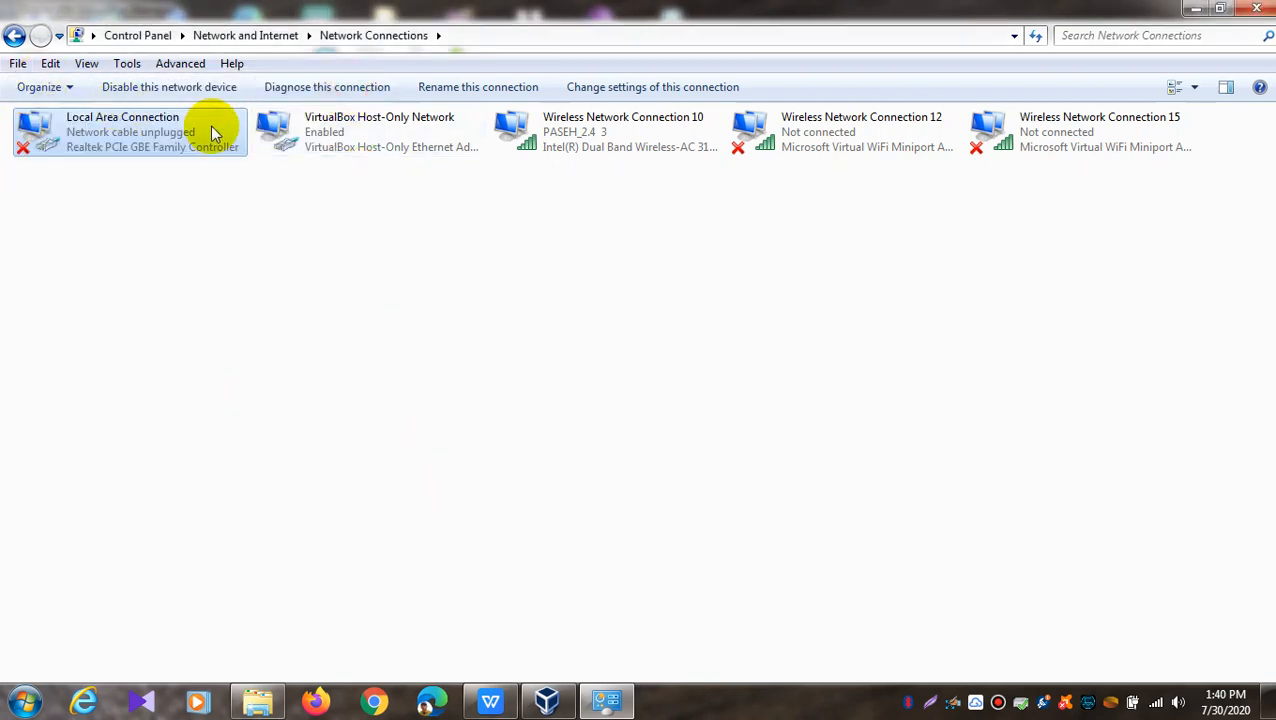
- Open the VirtualBox Host-Only Network properties and check which adapter the connection uses
right_click(319, 141)
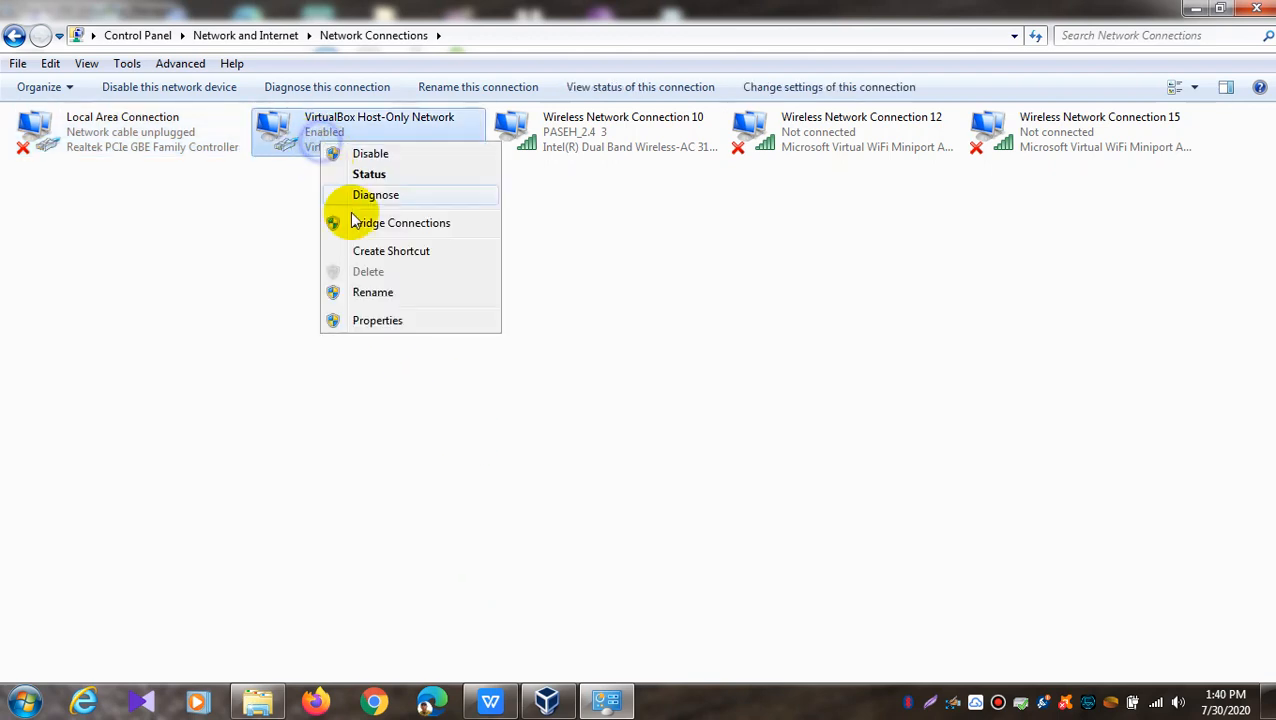
click(390, 329)
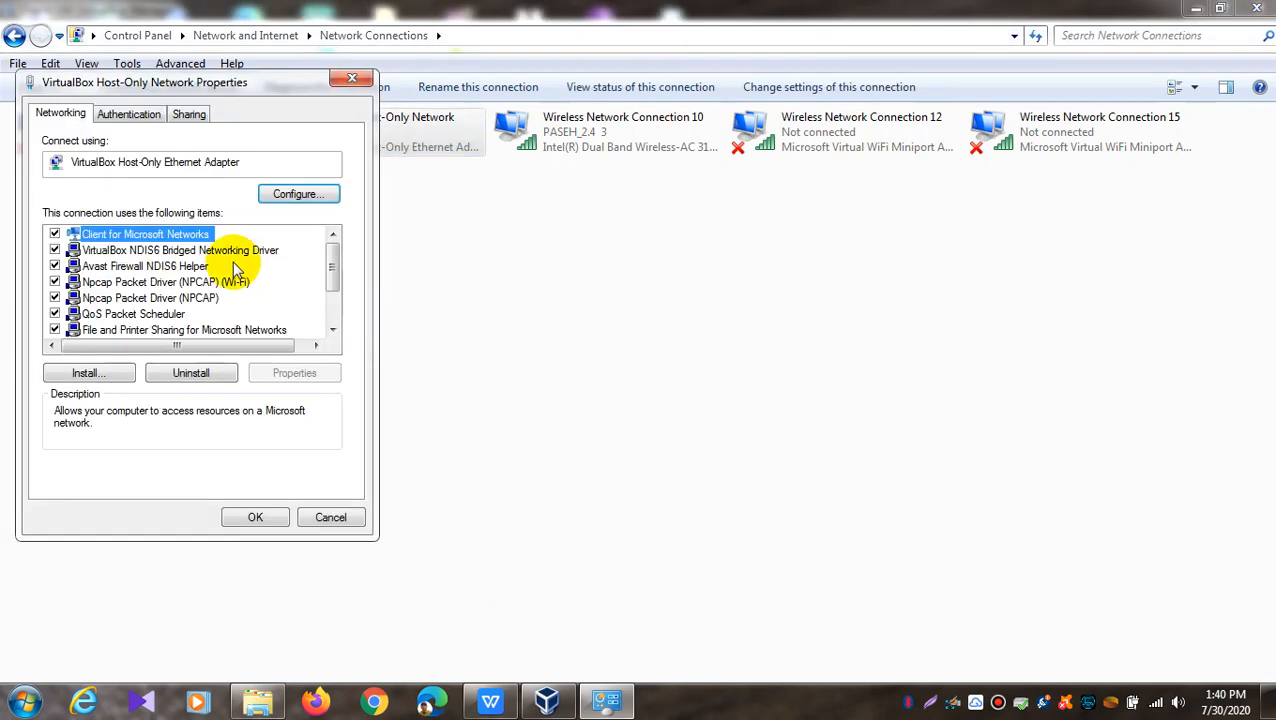
click(245, 161)
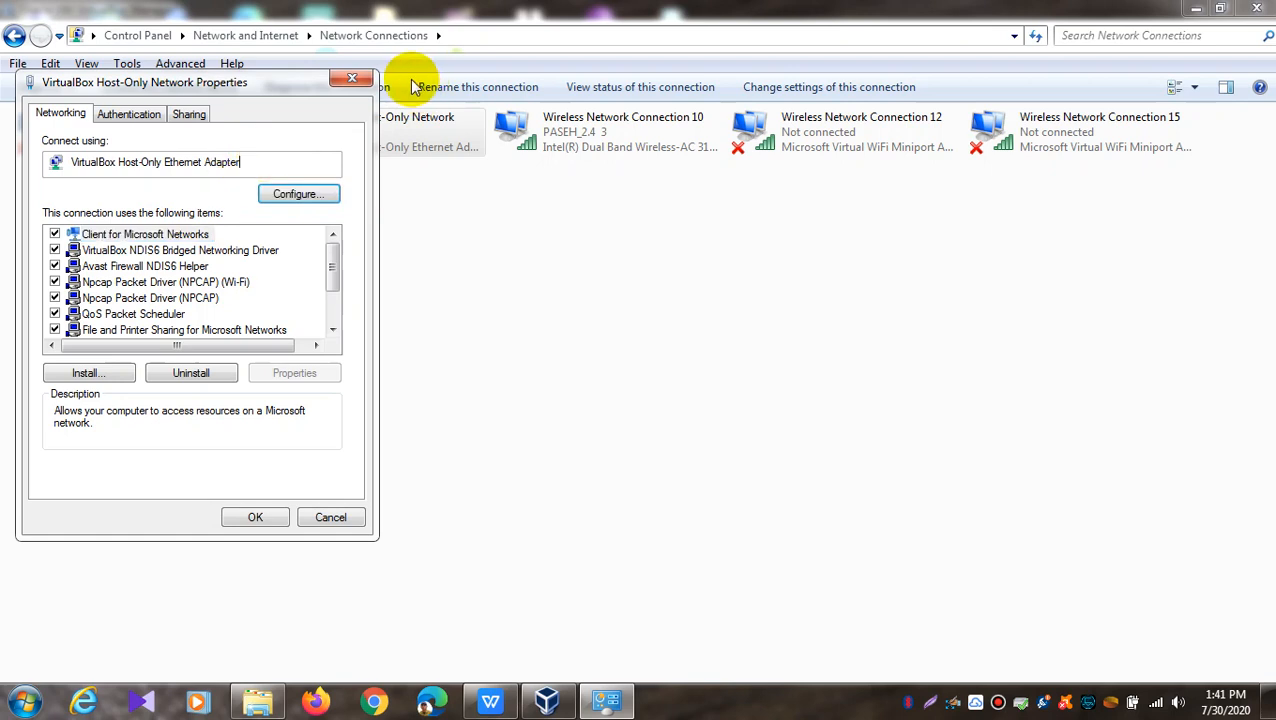
- Close the host-only network properties and check which network card the Local Area Connection uses in its properties
click(366, 78)
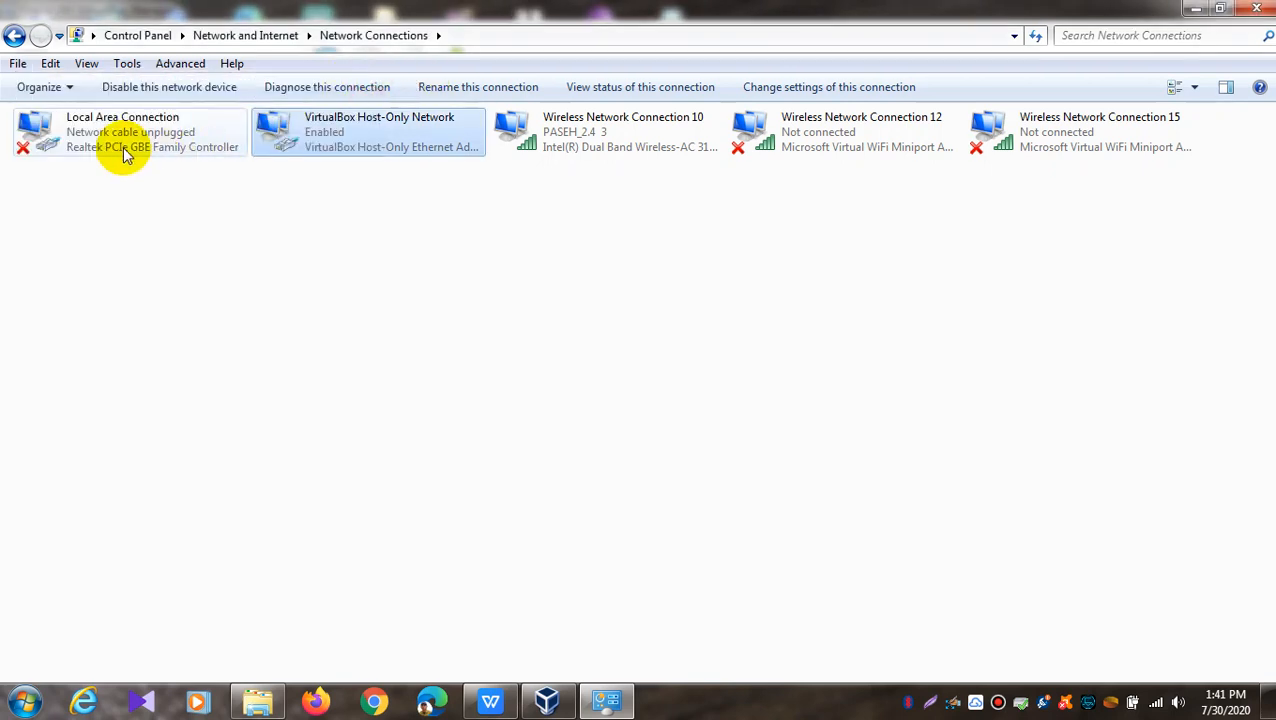
right_click(122, 150)
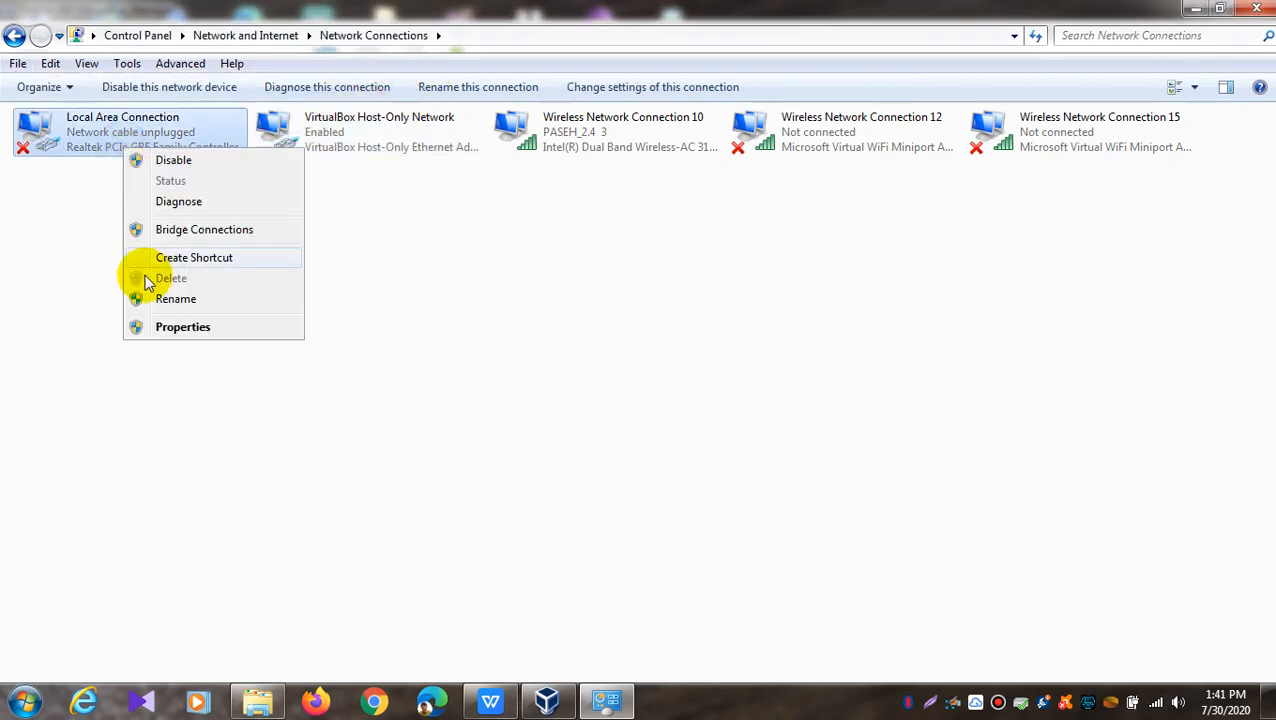
click(152, 327)
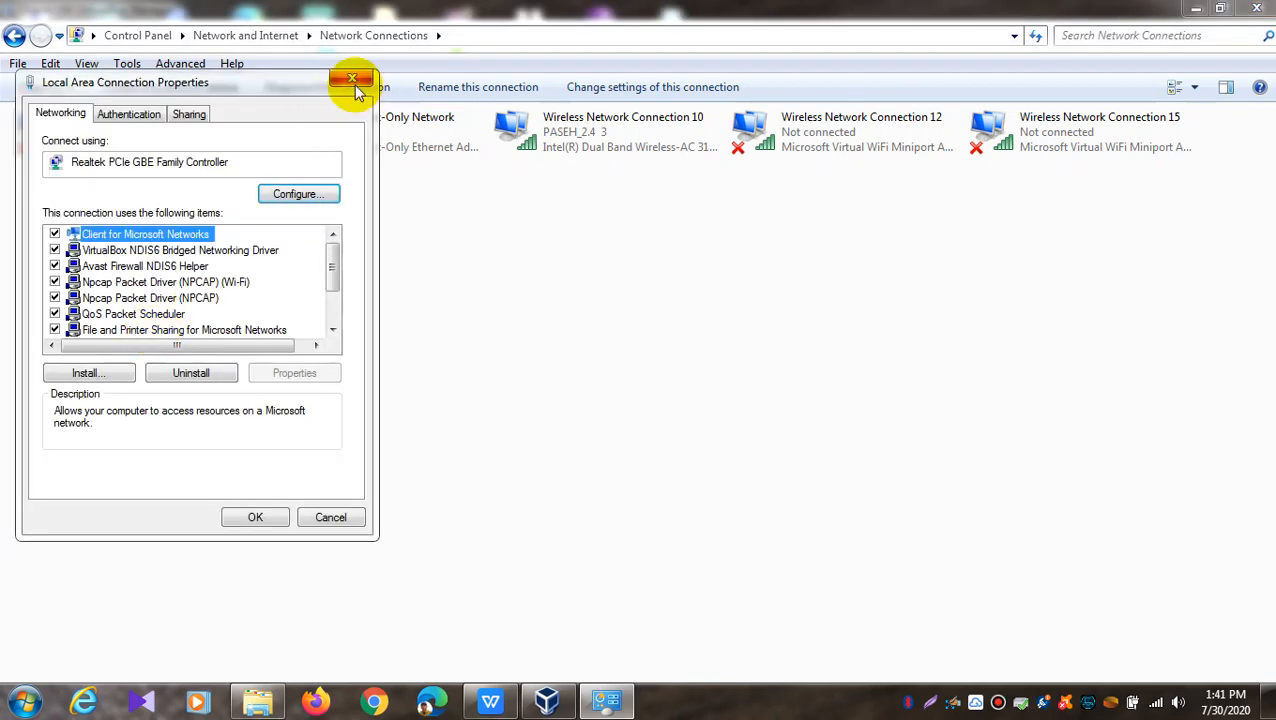
click(352, 78)
right_click(186, 146)
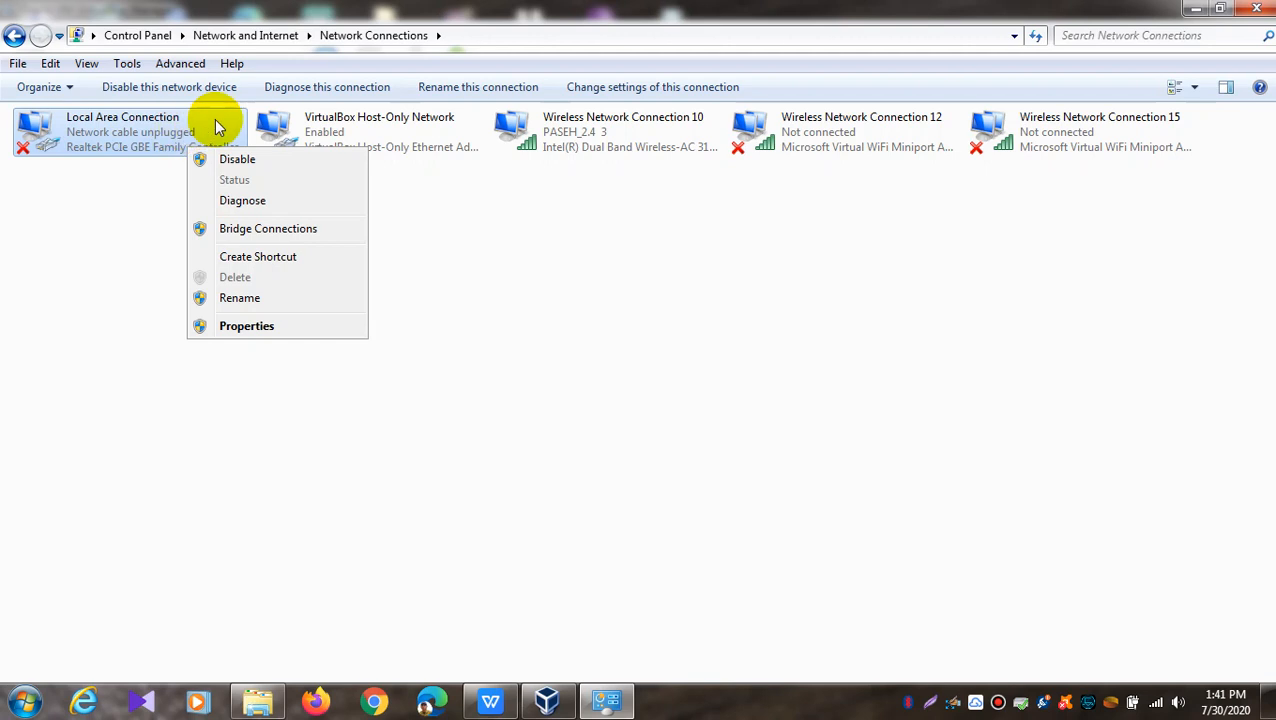
click(521, 236)
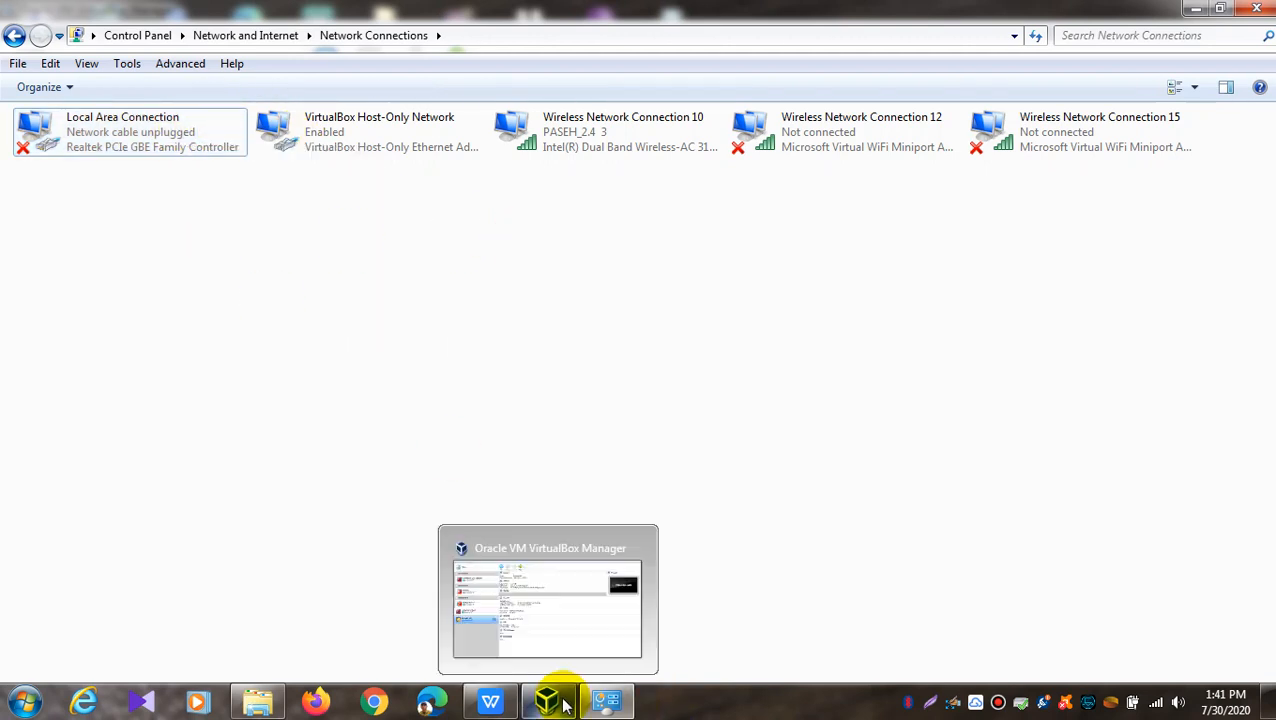
- Switch back to VirtualBox and set Adapter 1 to Bridged Adapter on Realtek PCIe GBE Family Controller with promiscuous mode Allow All
click(564, 704)
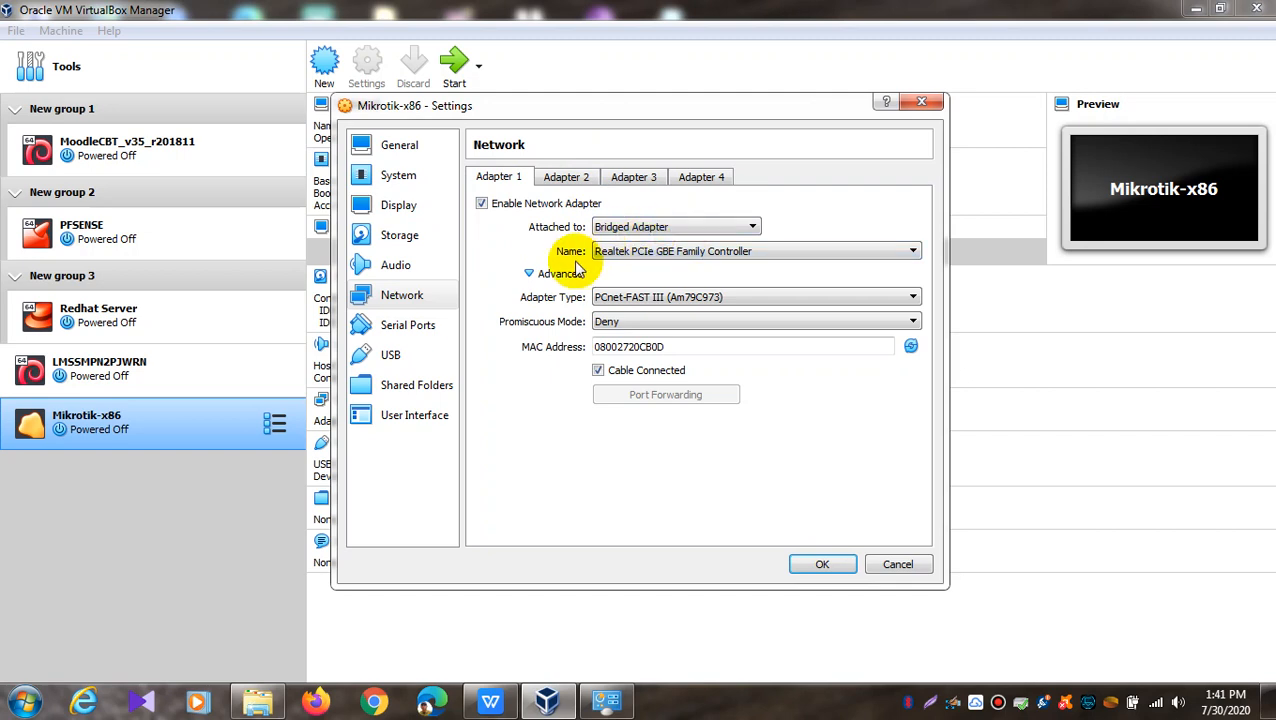
click(615, 229)
click(617, 240)
click(614, 234)
click(615, 240)
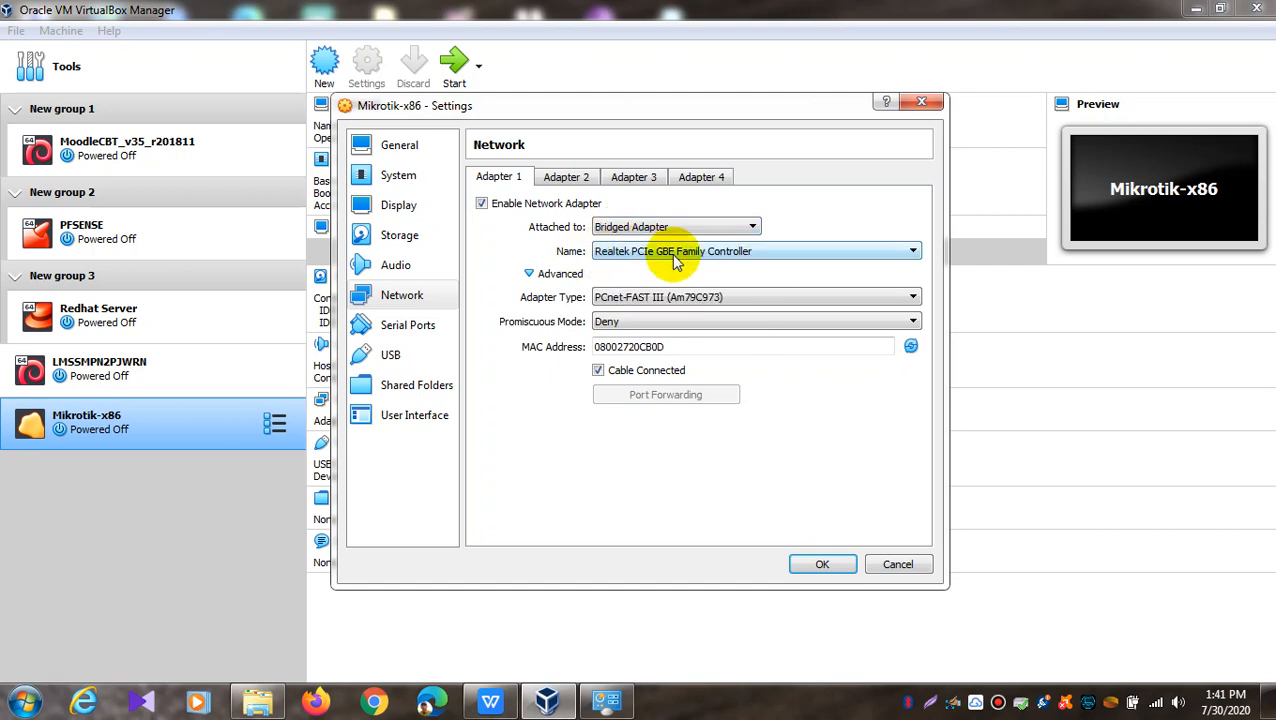
click(671, 253)
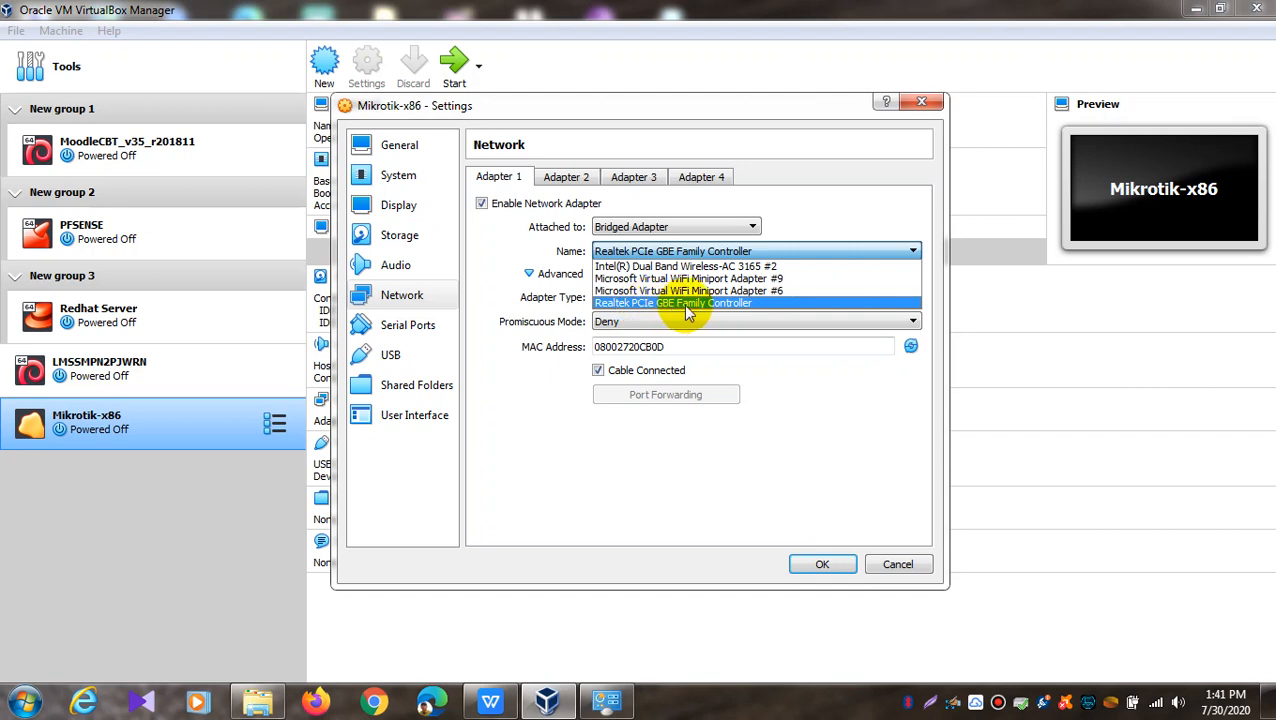
click(686, 305)
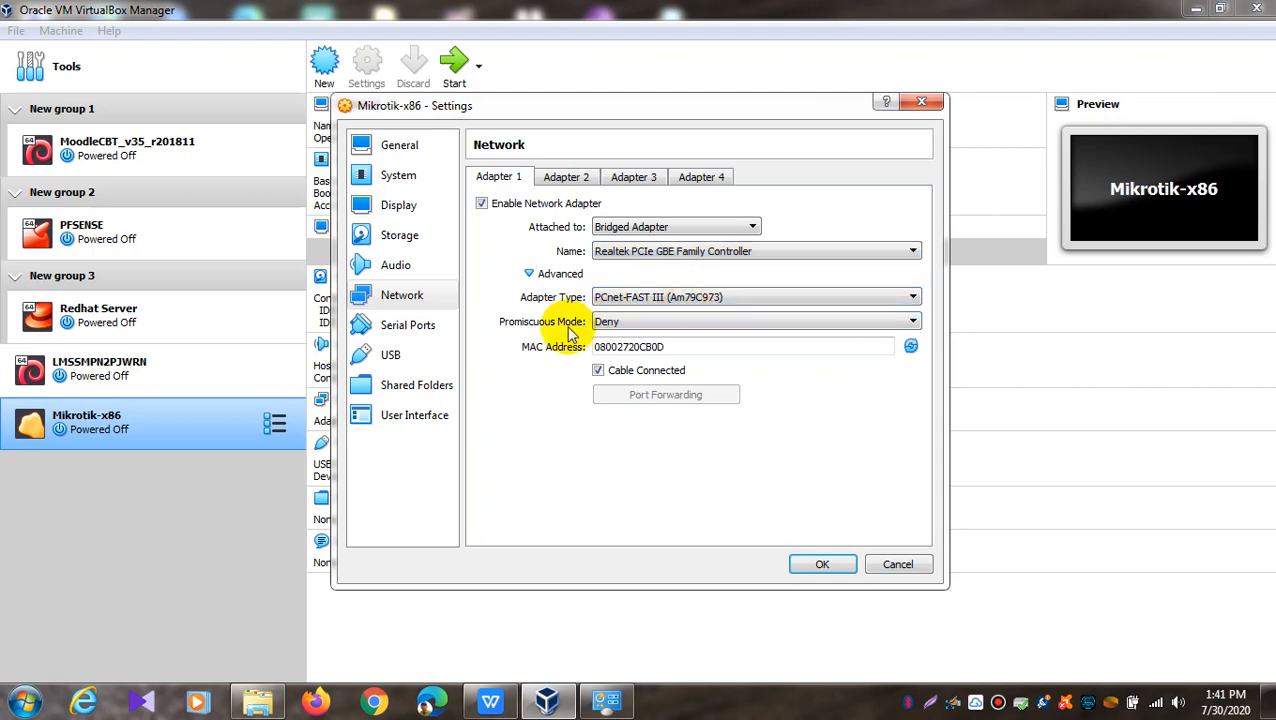
click(634, 322)
click(628, 360)
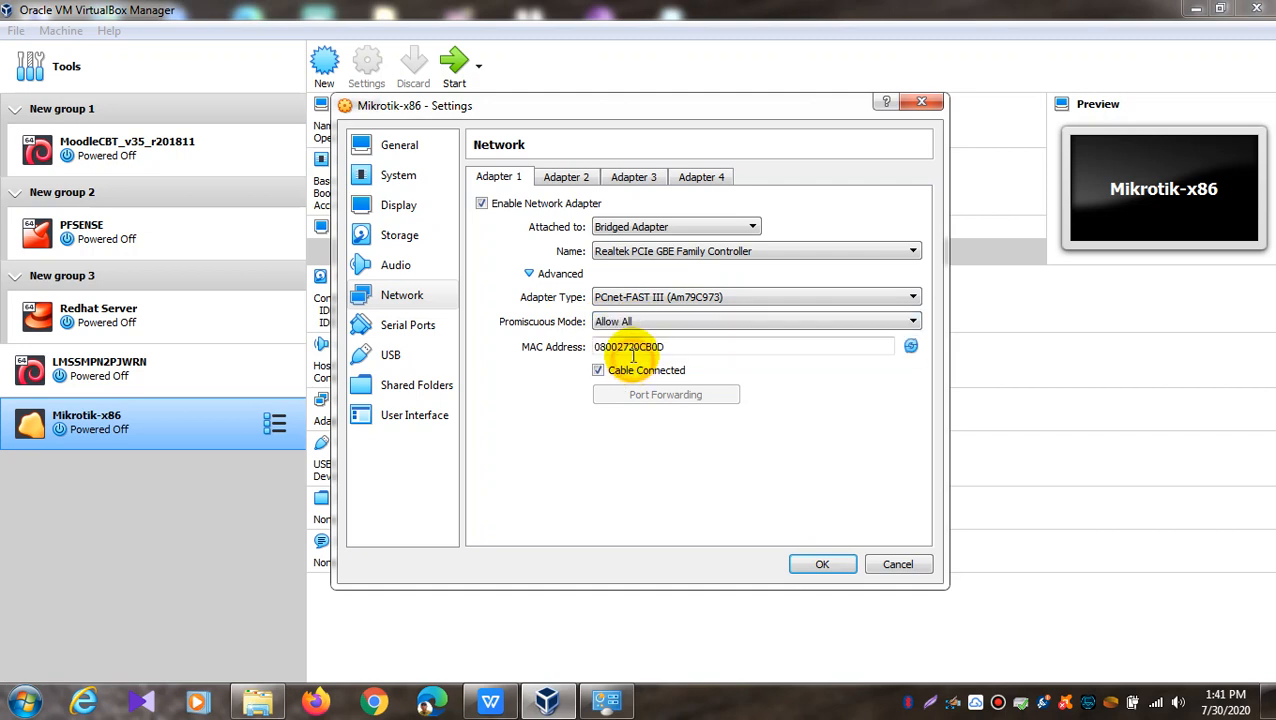
- Enable Adapter 2 as a Host-only Adapter on VirtualBox Host-Only Ethernet Adapter with promiscuous mode Allow All, and save the machine settings
click(566, 180)
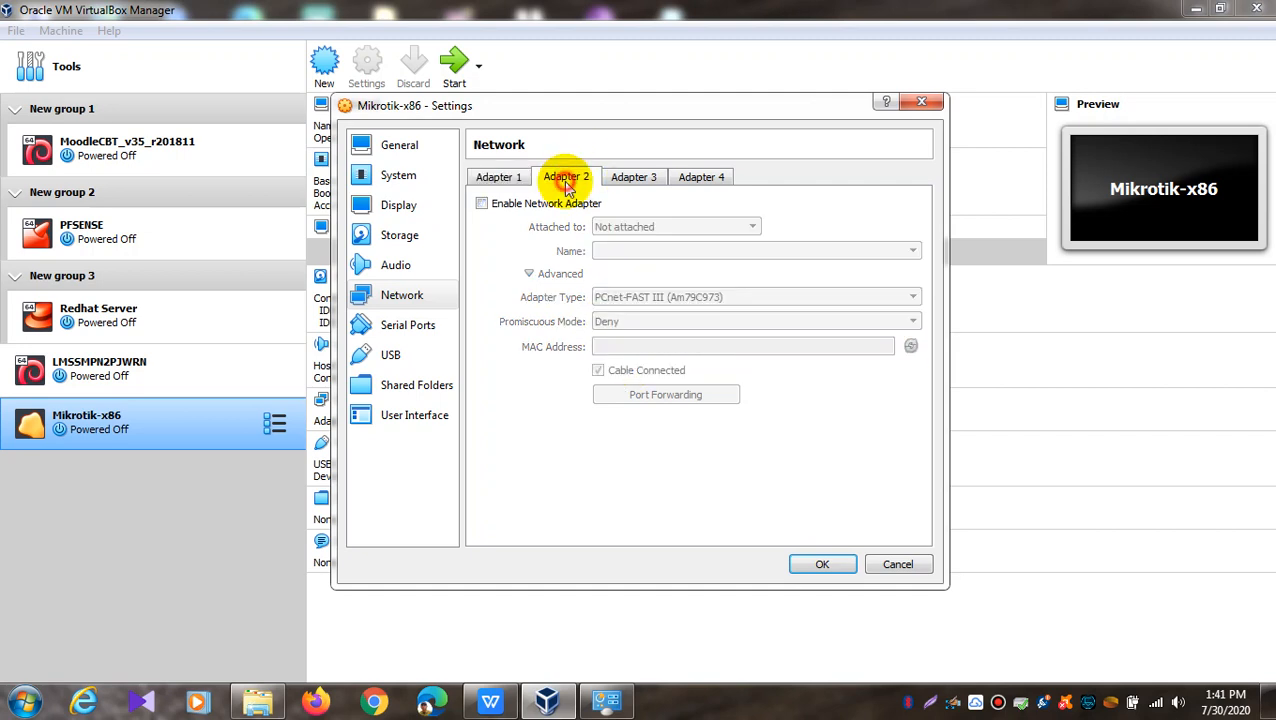
click(497, 208)
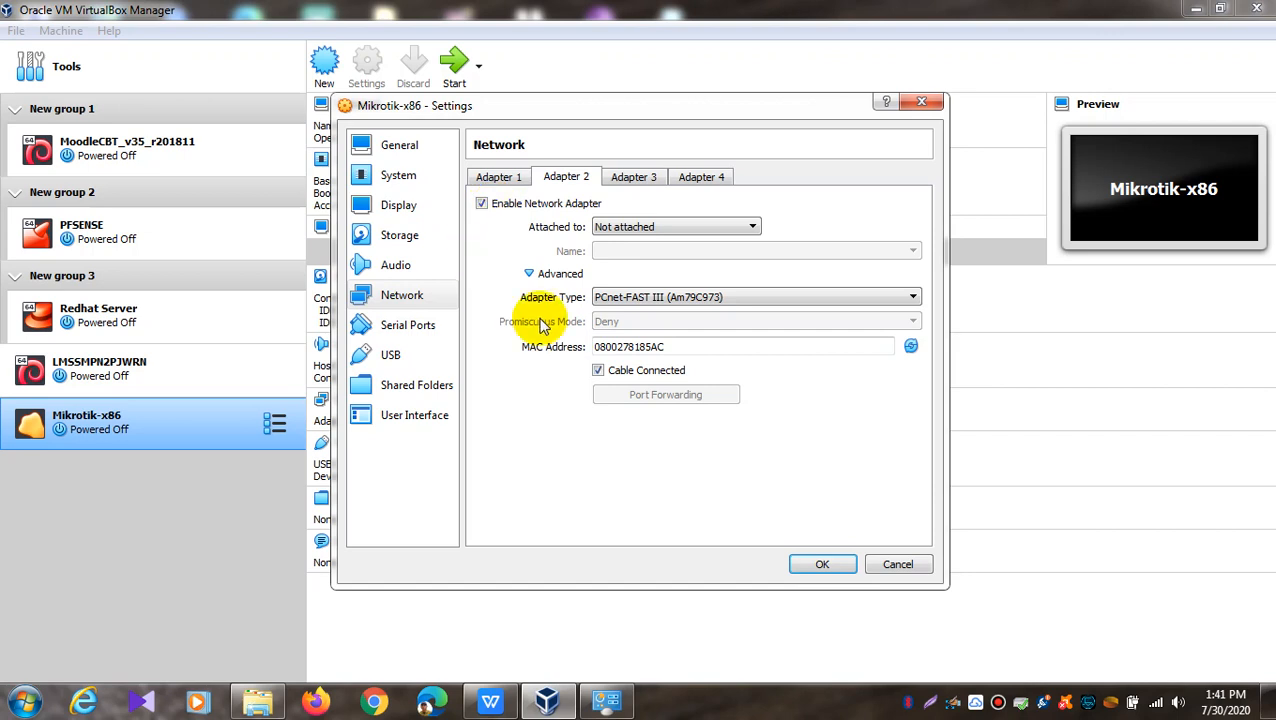
click(684, 228)
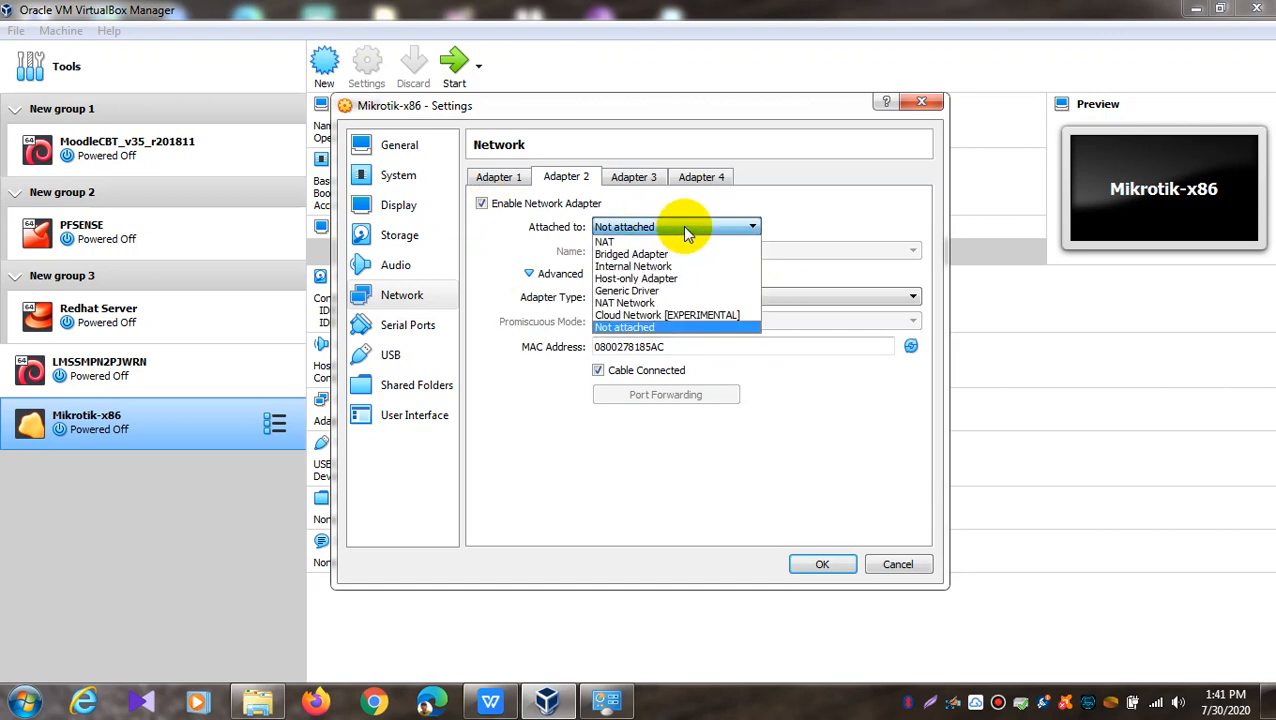
click(672, 283)
click(626, 253)
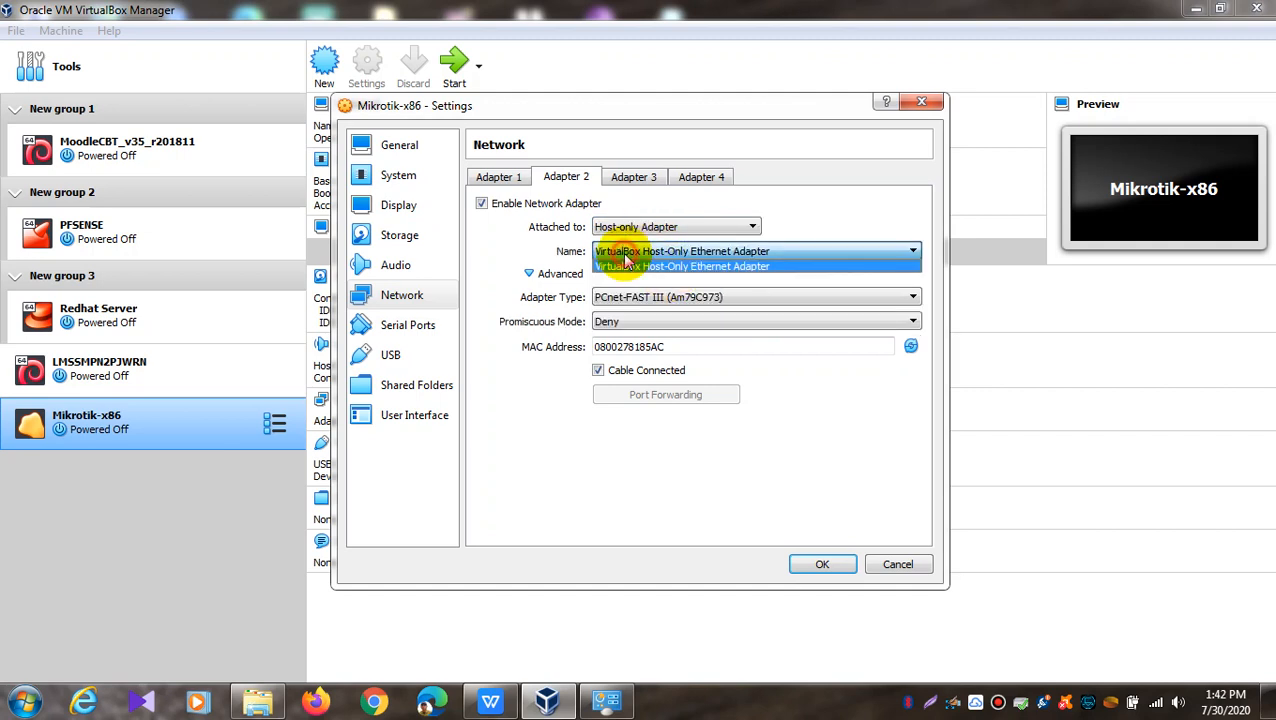
click(626, 270)
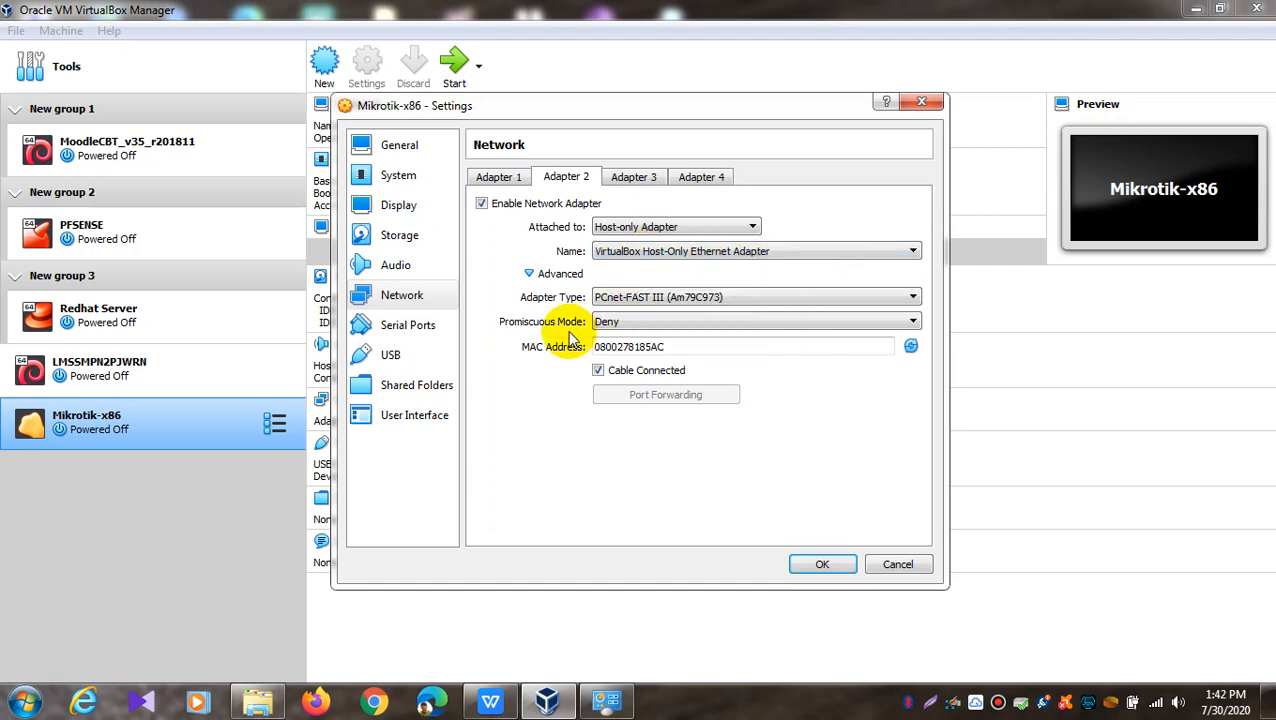
click(631, 328)
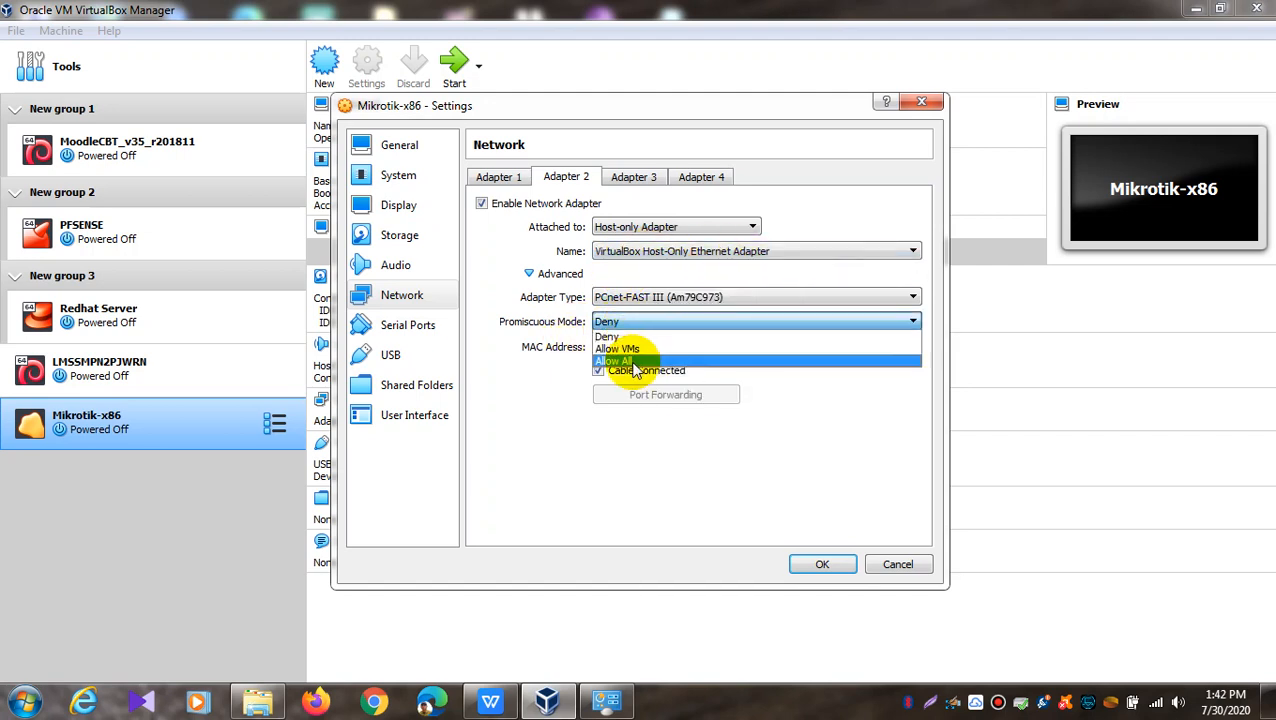
click(636, 364)
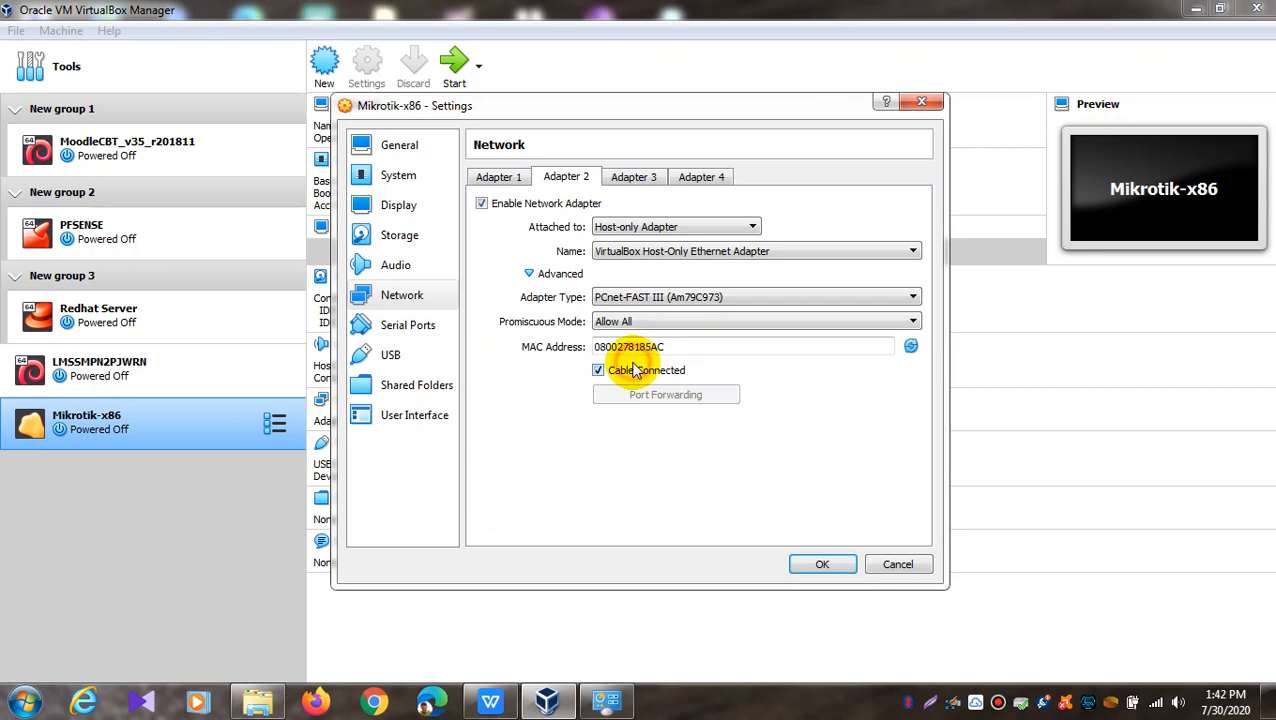
click(815, 566)
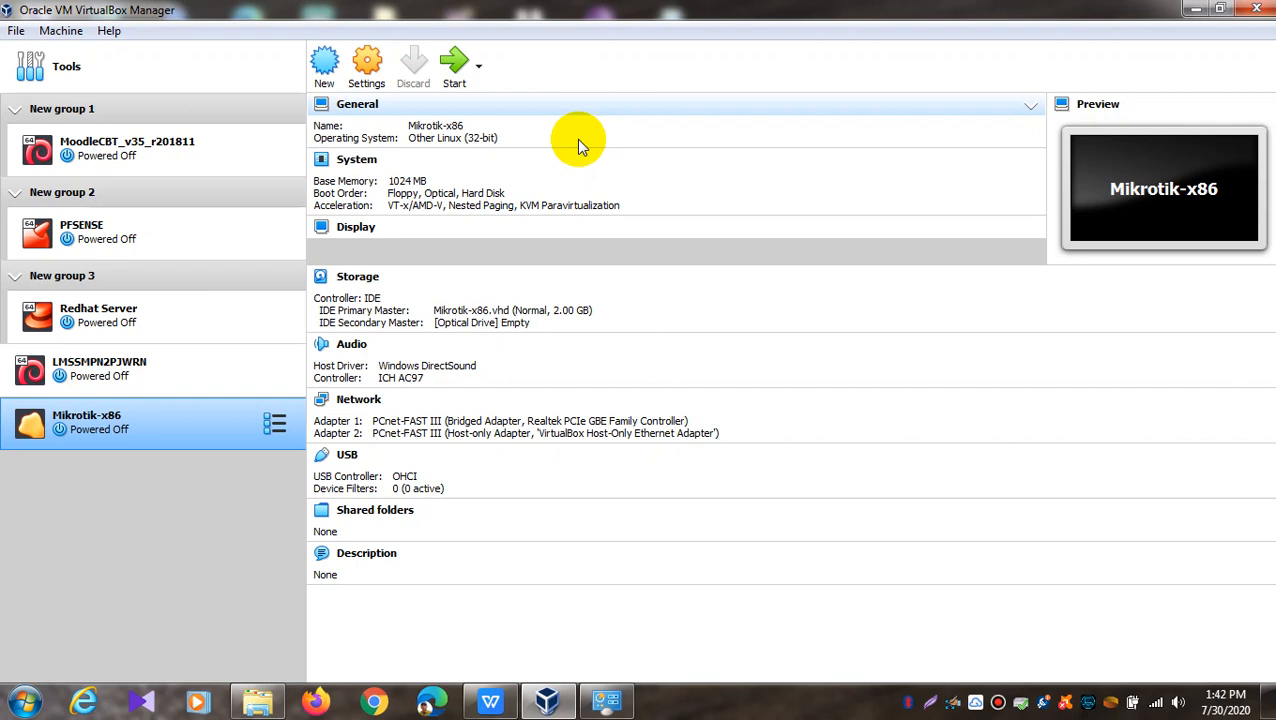
- Start the Mikrotik-x86 machine and compare the host drives offered as start-up disk with the optical drives in Windows Explorer
click(455, 77)
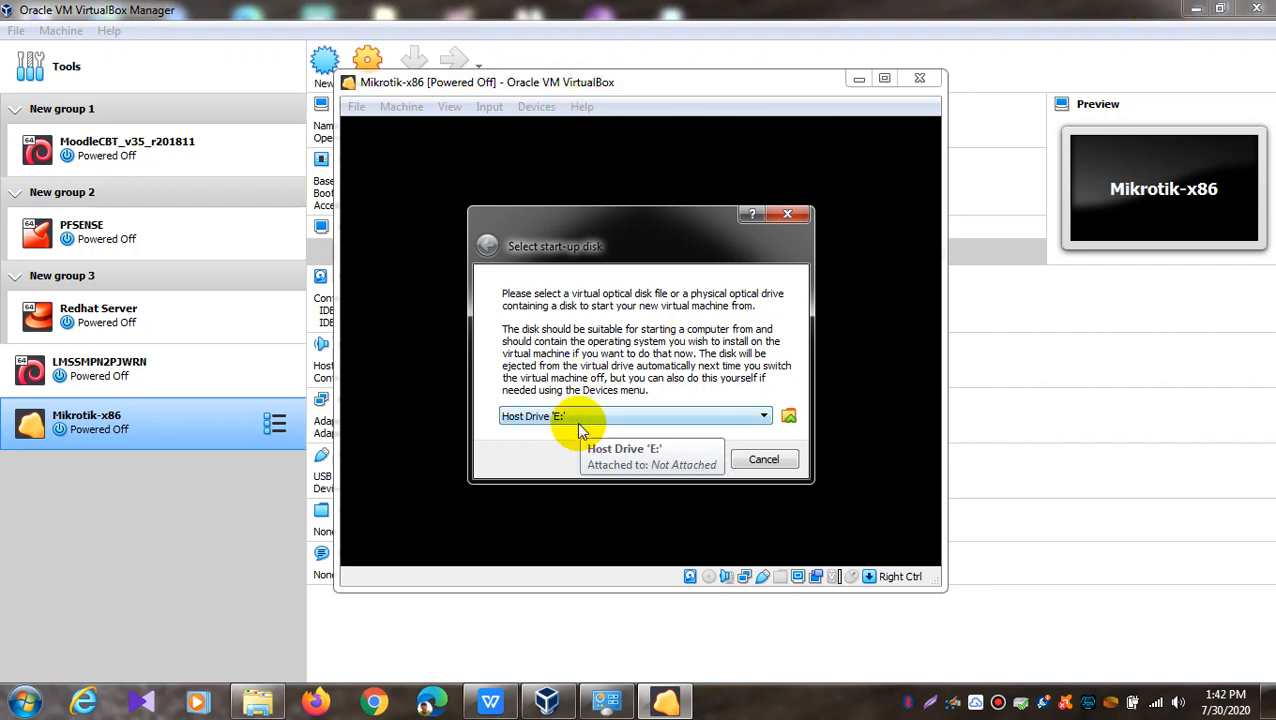
right_click(256, 710)
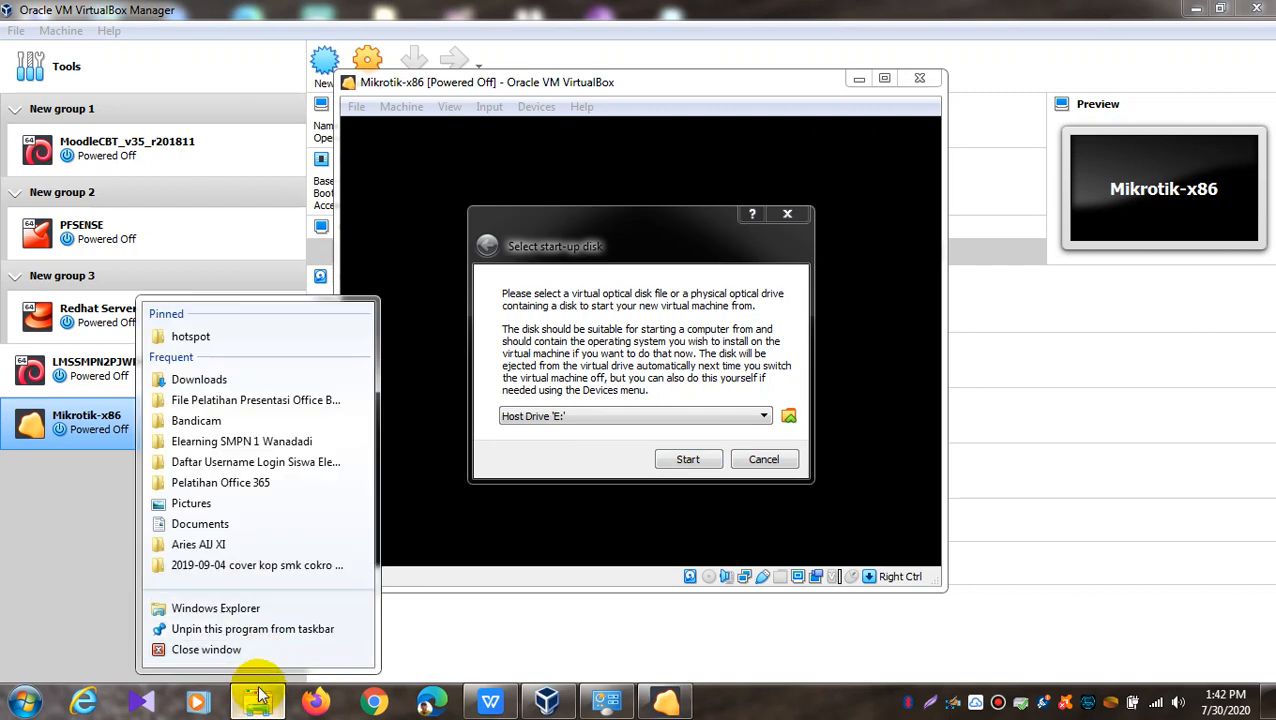
click(258, 697)
click(258, 700)
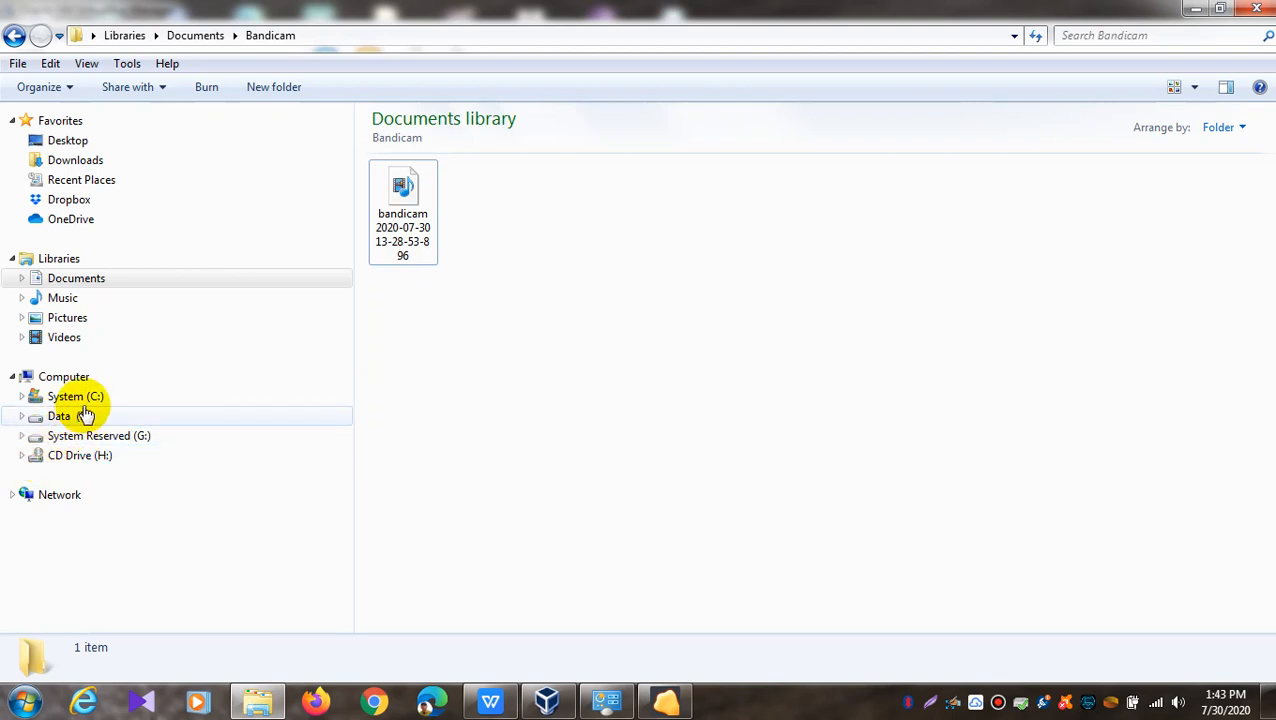
click(68, 380)
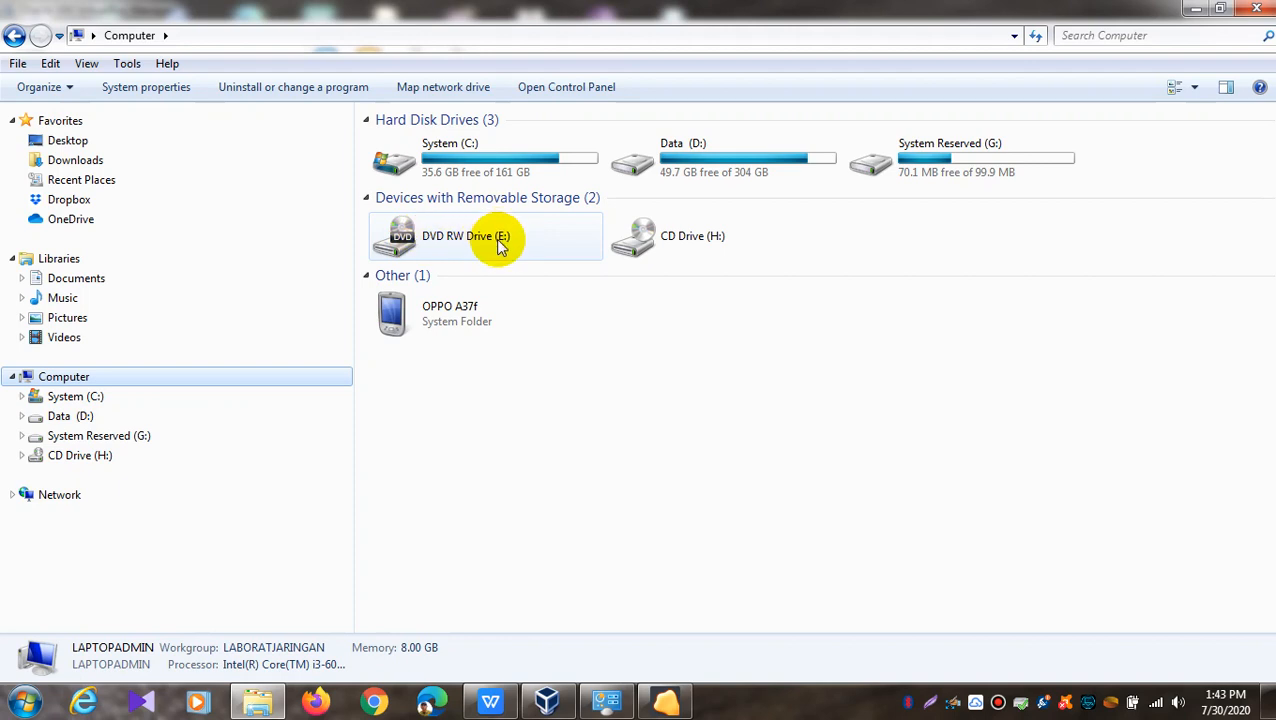
click(660, 705)
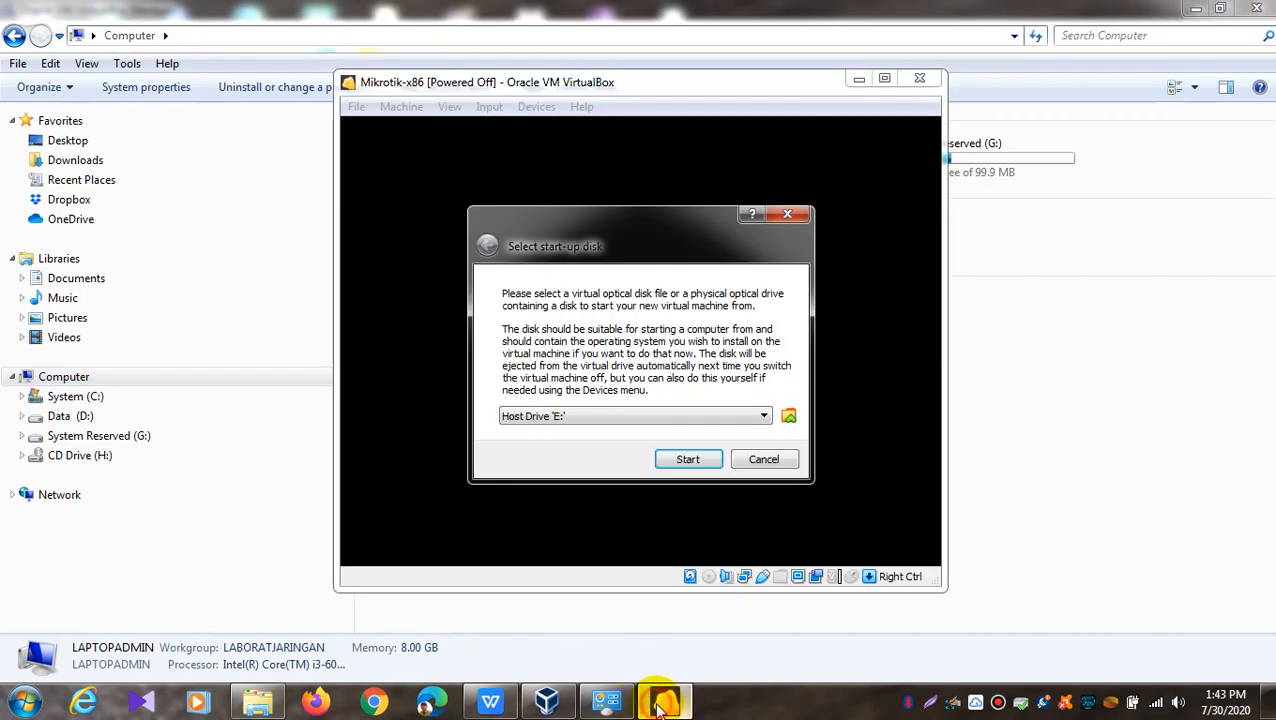
click(603, 425)
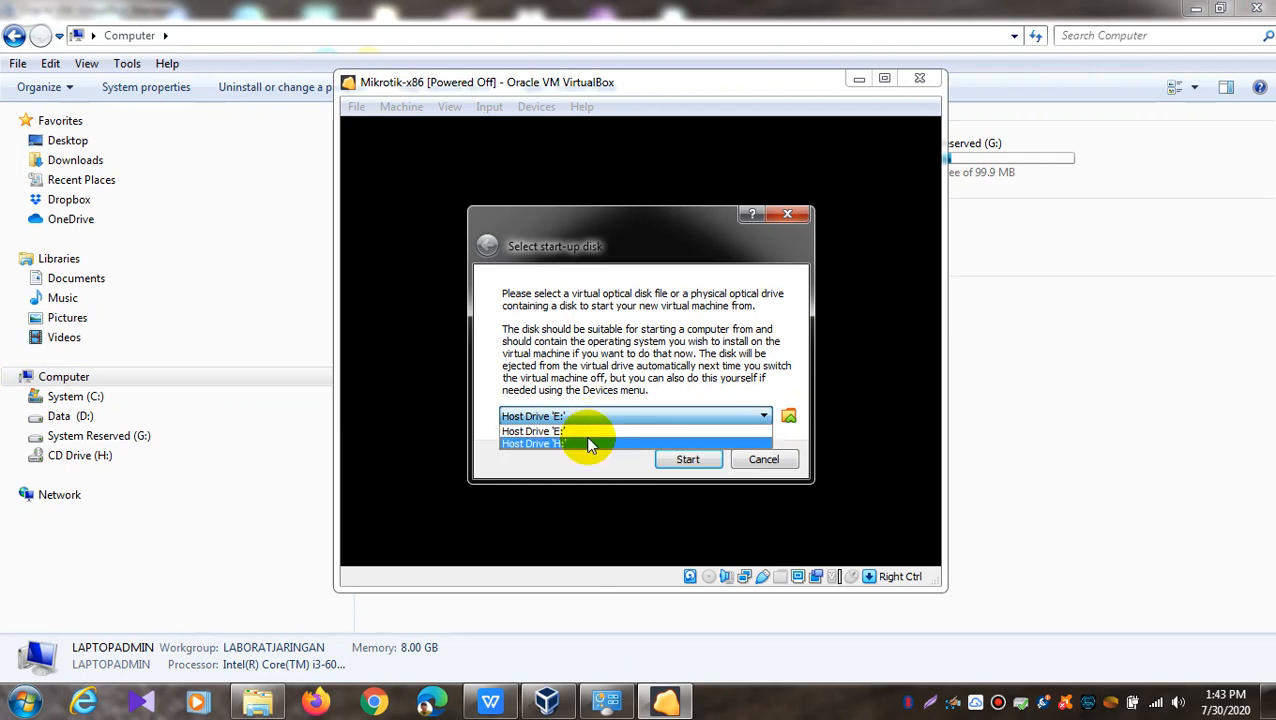
click(1068, 345)
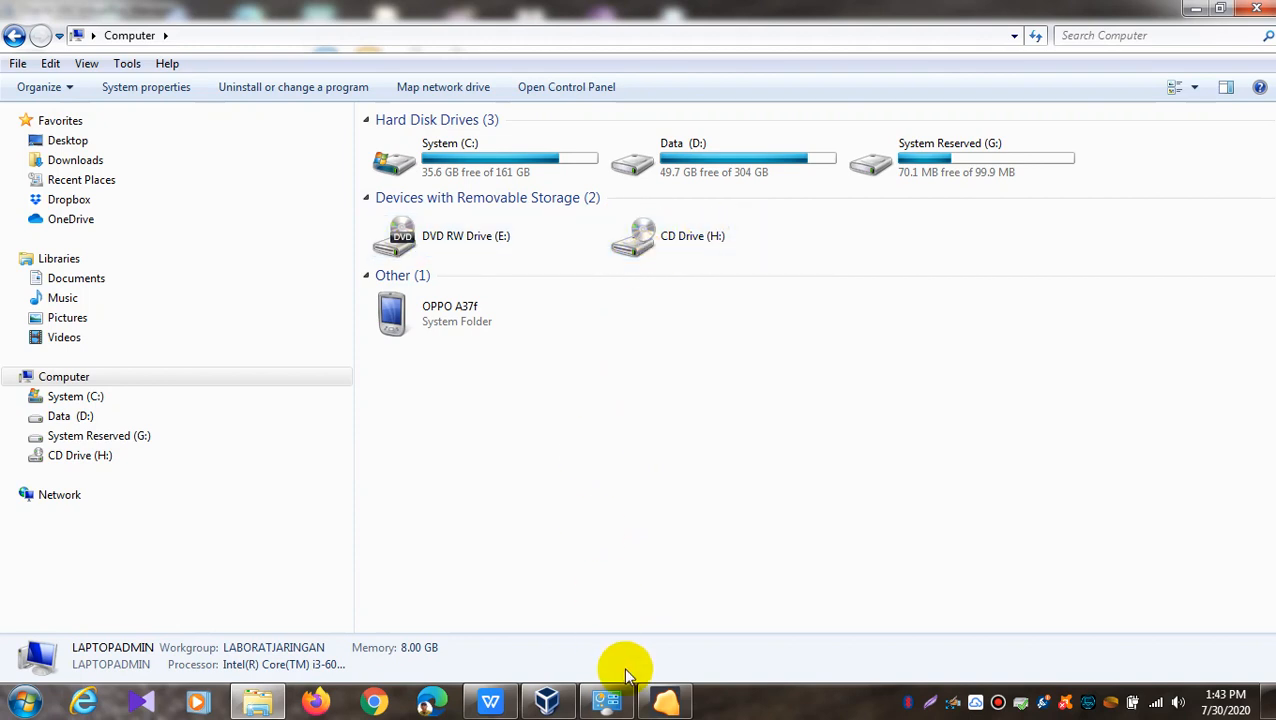
- Return to the start-up disk selection and begin adding a virtual optical disk file from Software Pendukung on Data (D:)
click(666, 703)
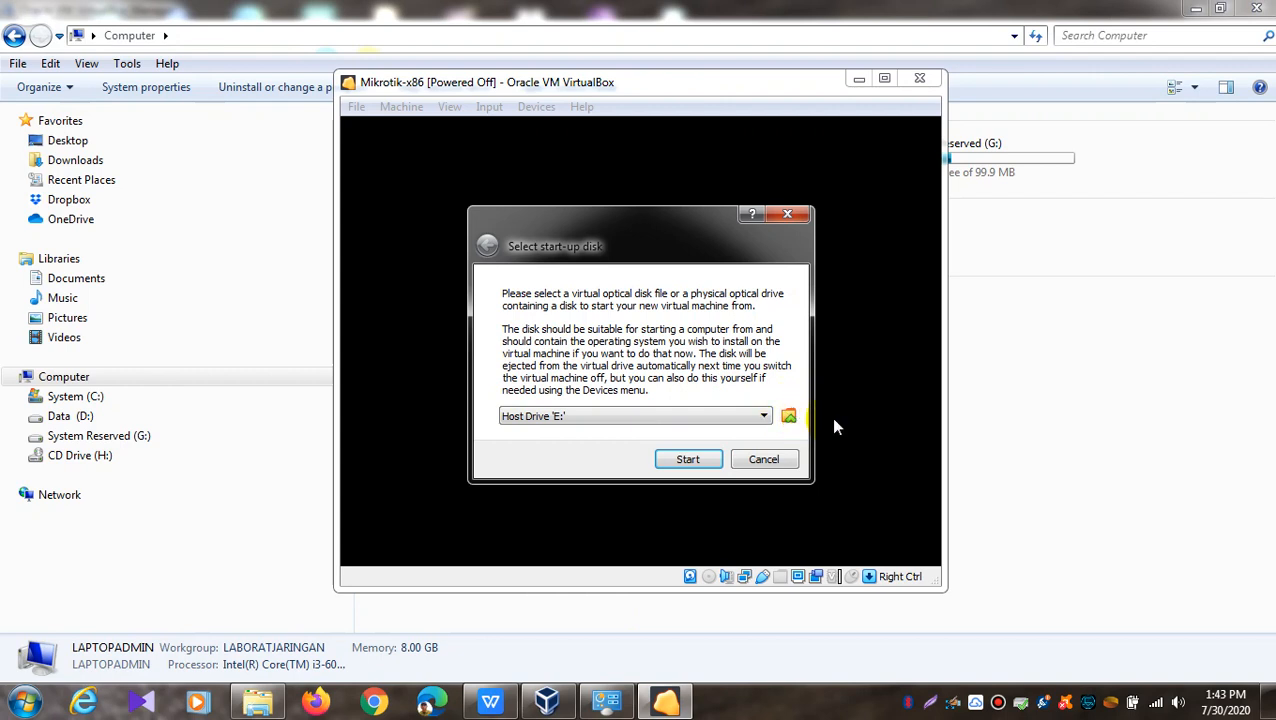
click(790, 418)
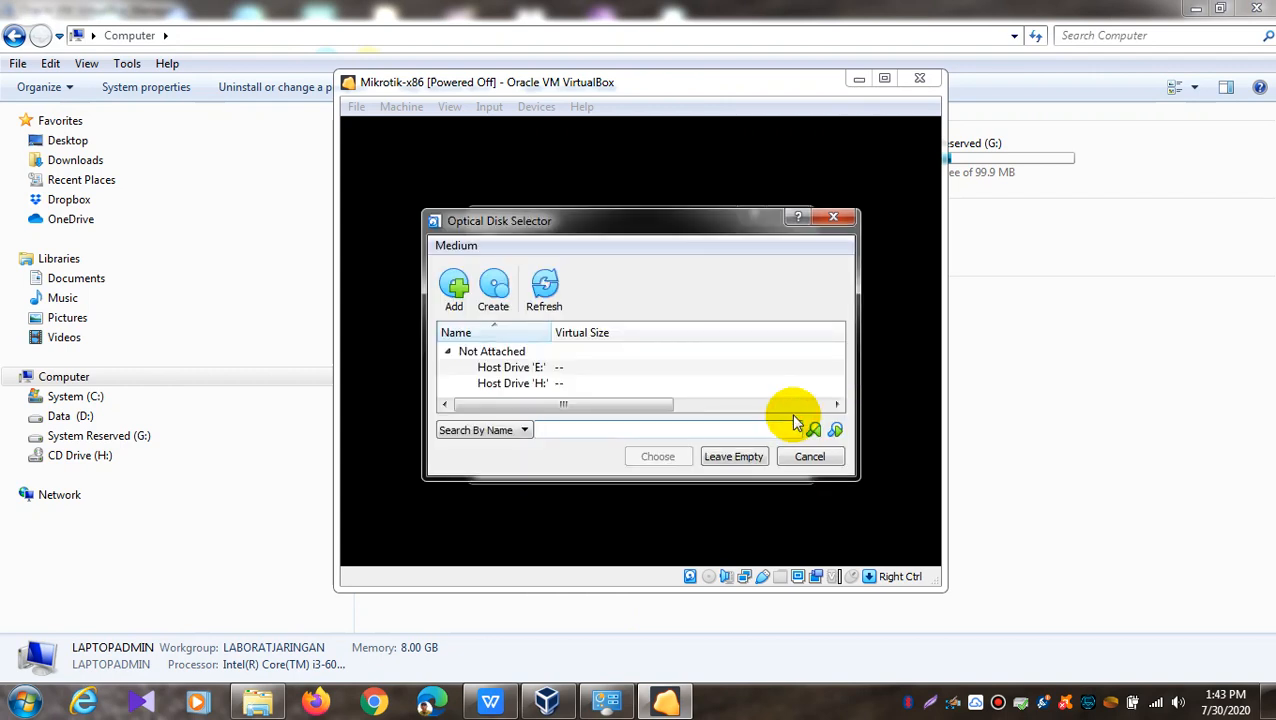
click(455, 287)
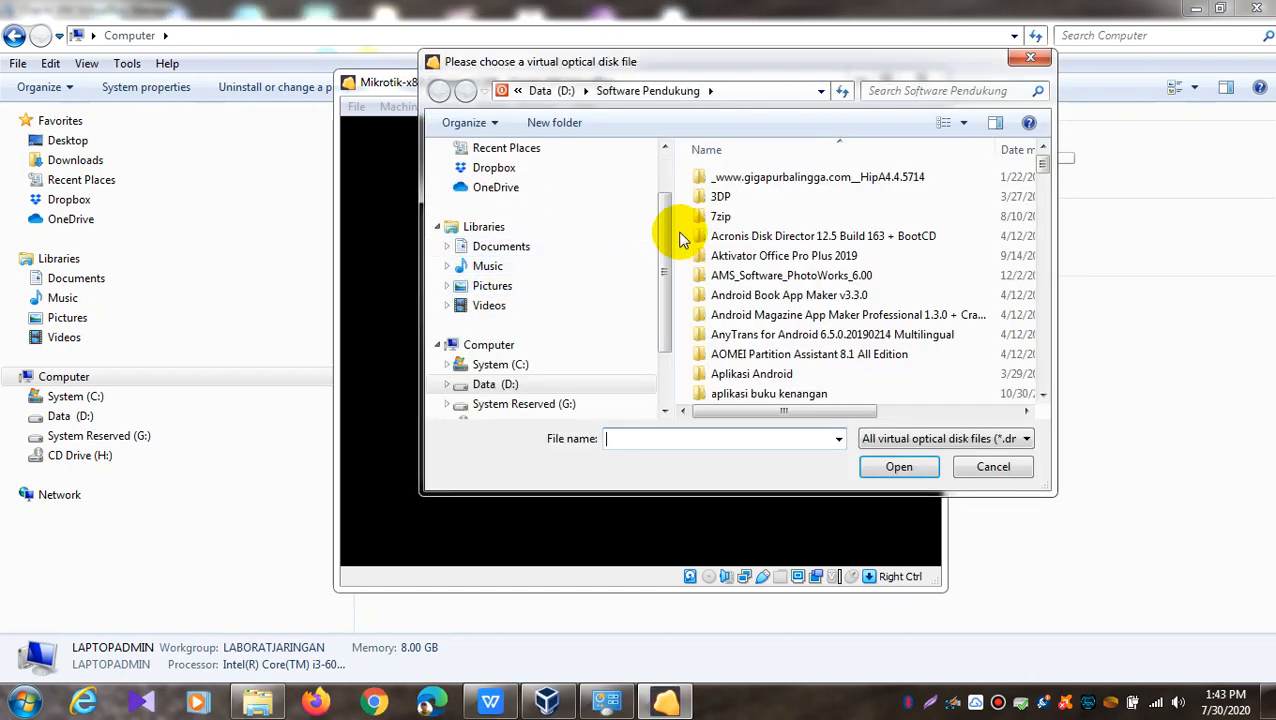
drag(665, 210, 660, 292)
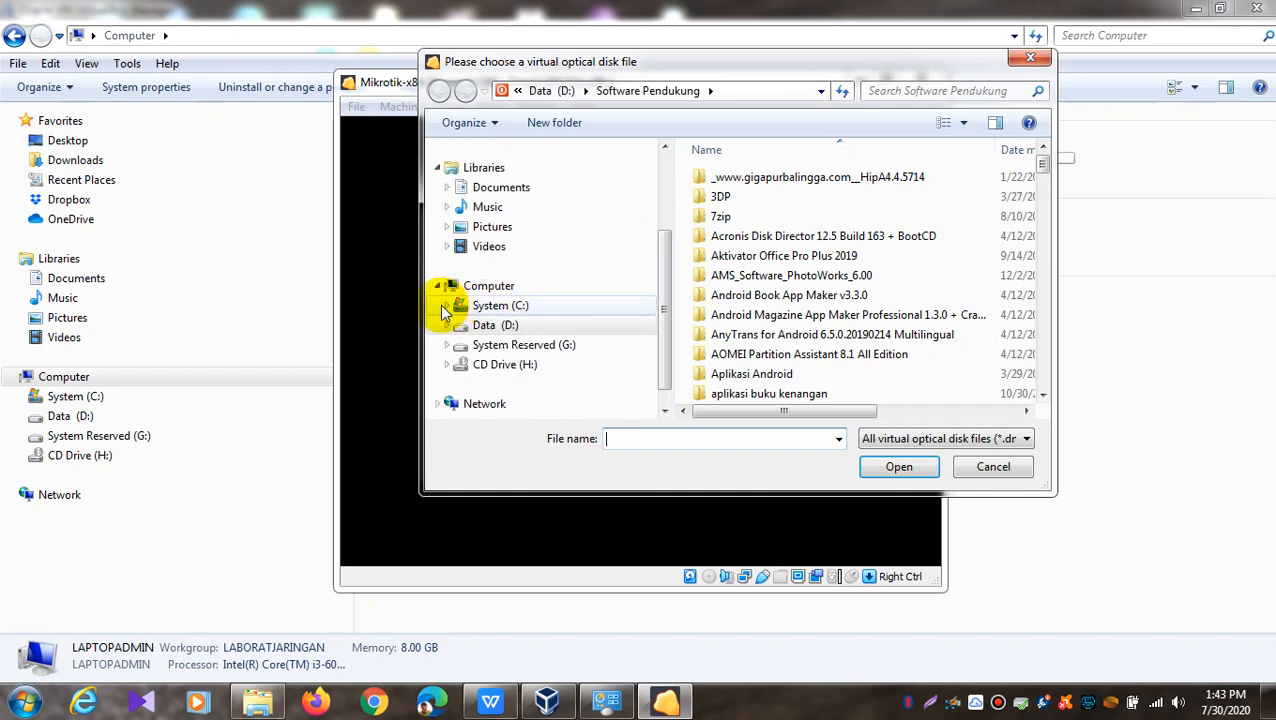
click(454, 328)
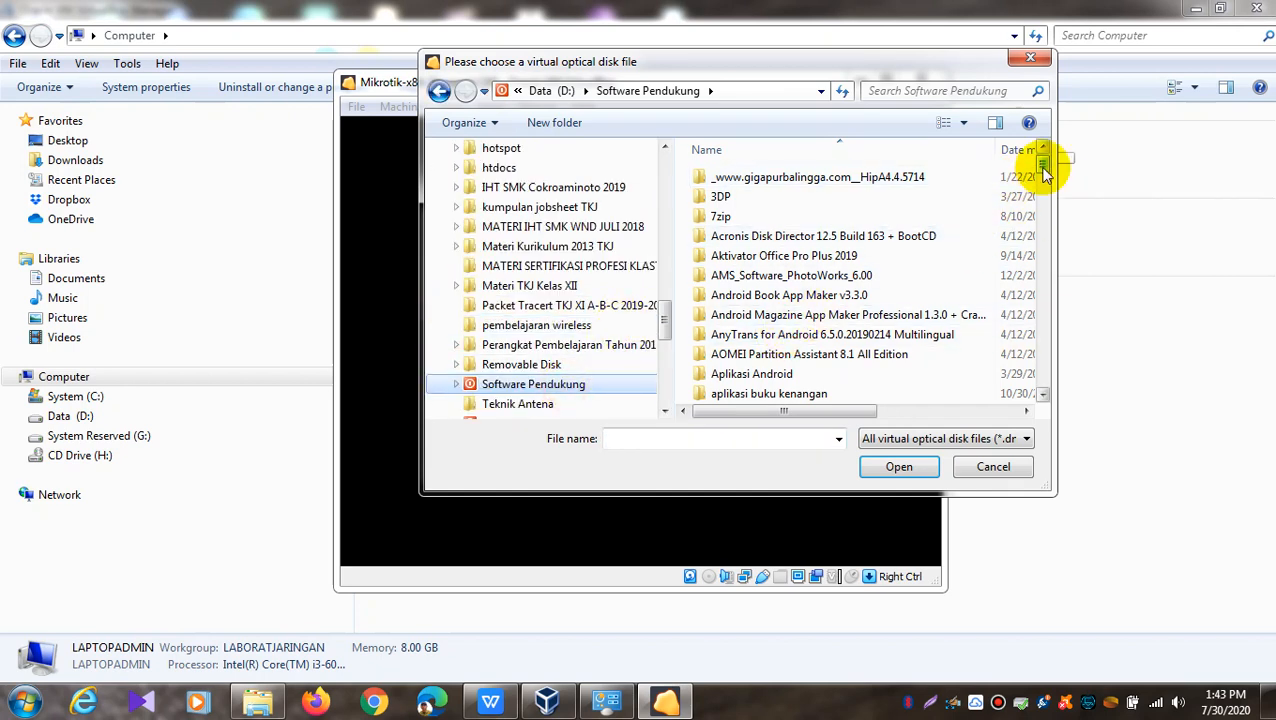
- Find the mikrotik-6.33 disk image in the Software Pendukung folder and add it as a virtual optical disk
click(882, 300)
key(m)
key(Down)
key(Down)
key(Down)
key(Down)
key(Down)
key(Down)
key(Down)
key(Down)
key(Down)
key(m)
key(m)
key(m)
key(m)
key(m)
key(m)
key(m)
key(m)
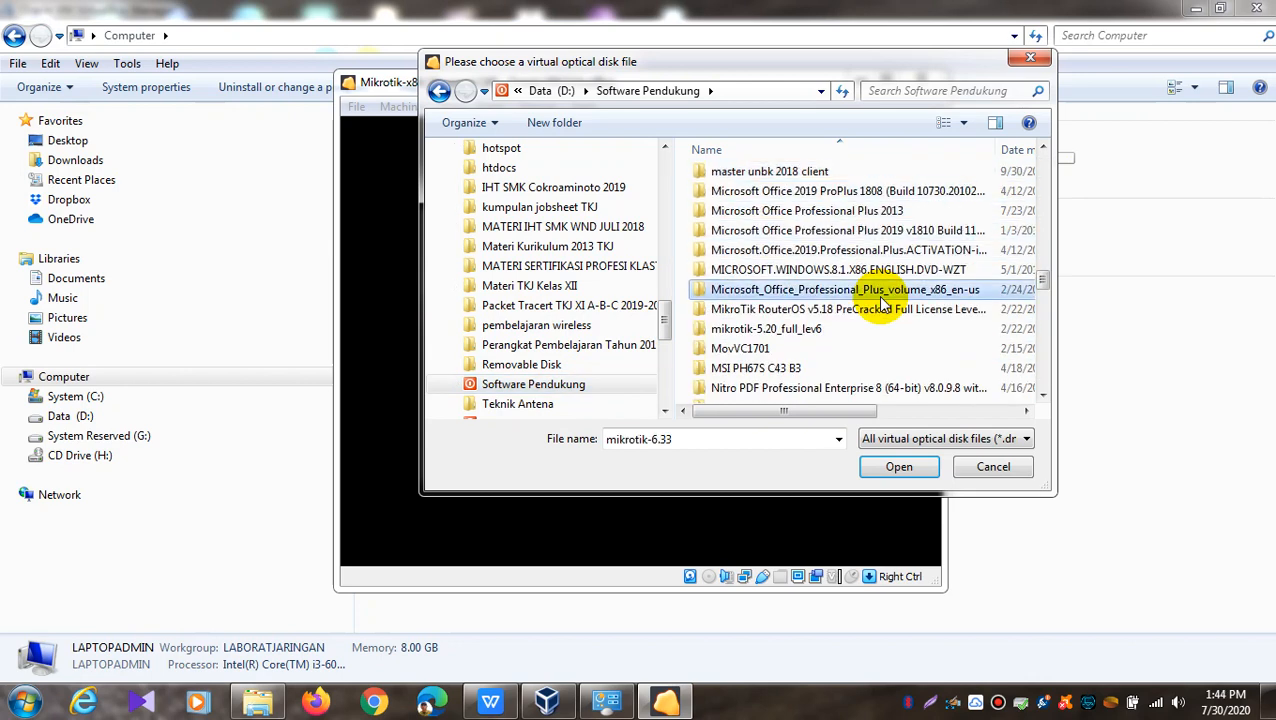
key(m)
key(m)
key(m)
key(m)
key(m)
key(m)
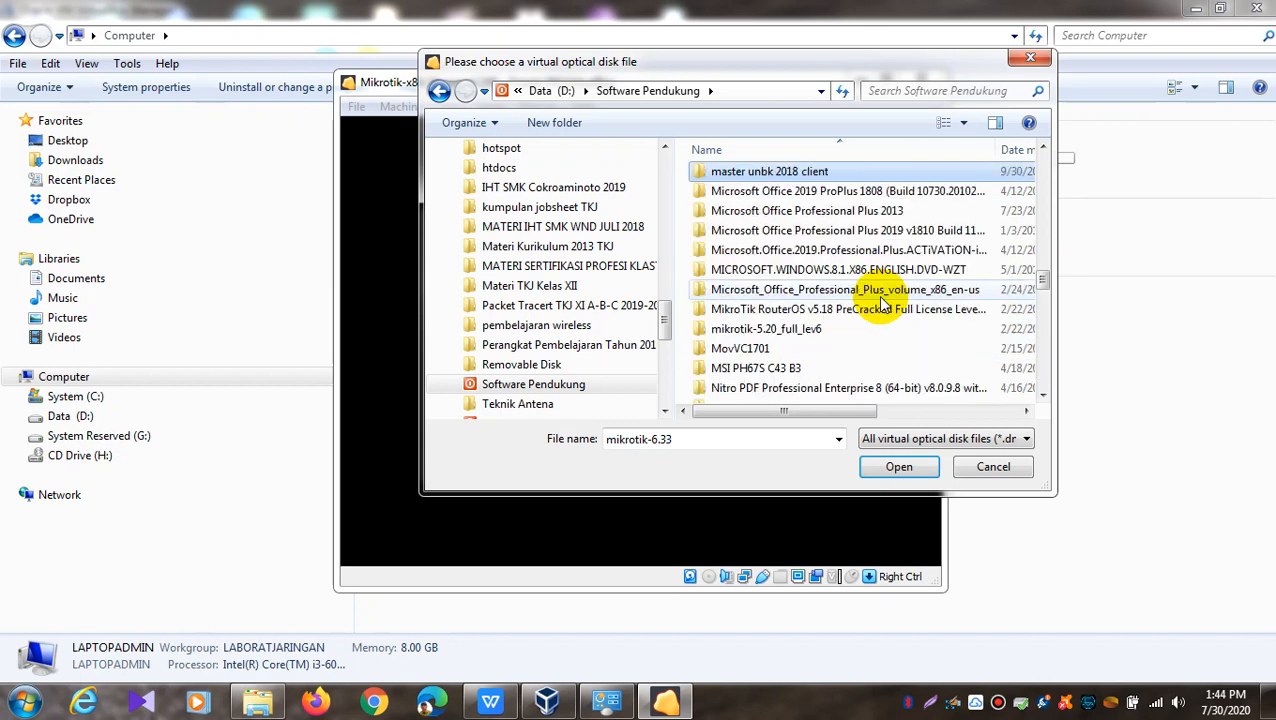
key(m)
key(m)
key(m)
key(m)
key(m)
key(m)
key(m)
key(m)
key(m)
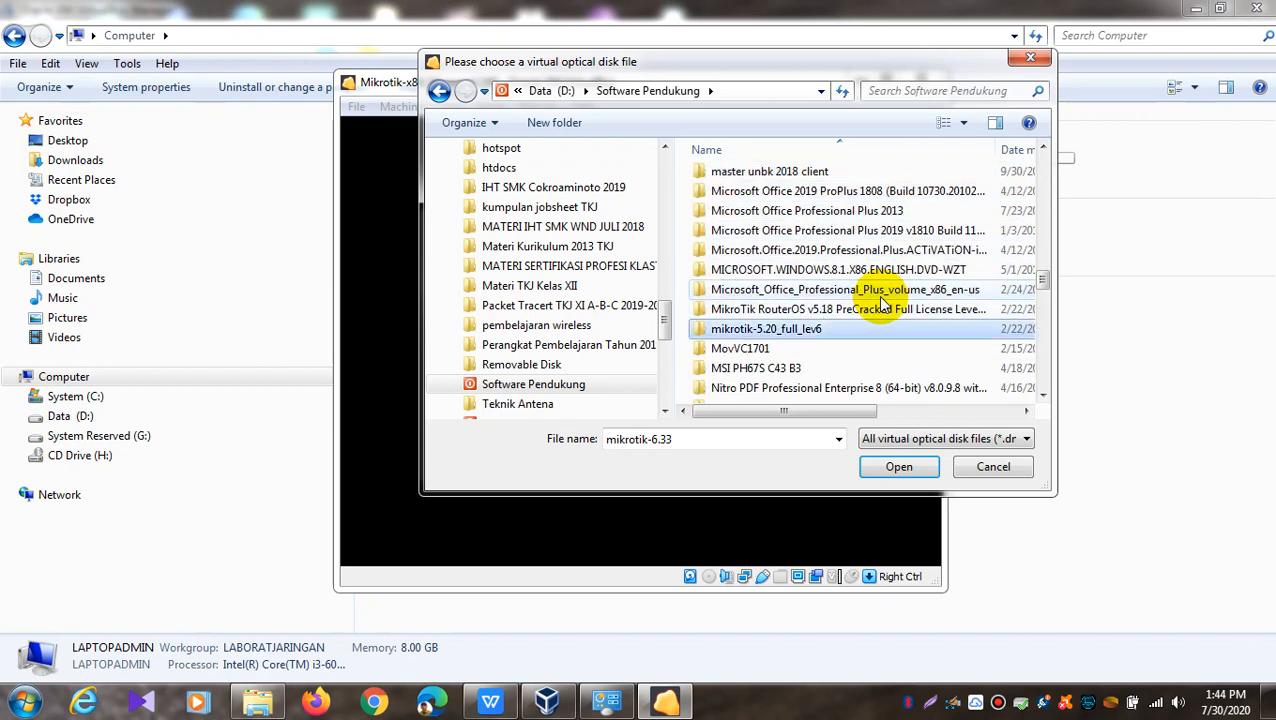
key(m)
key(m)
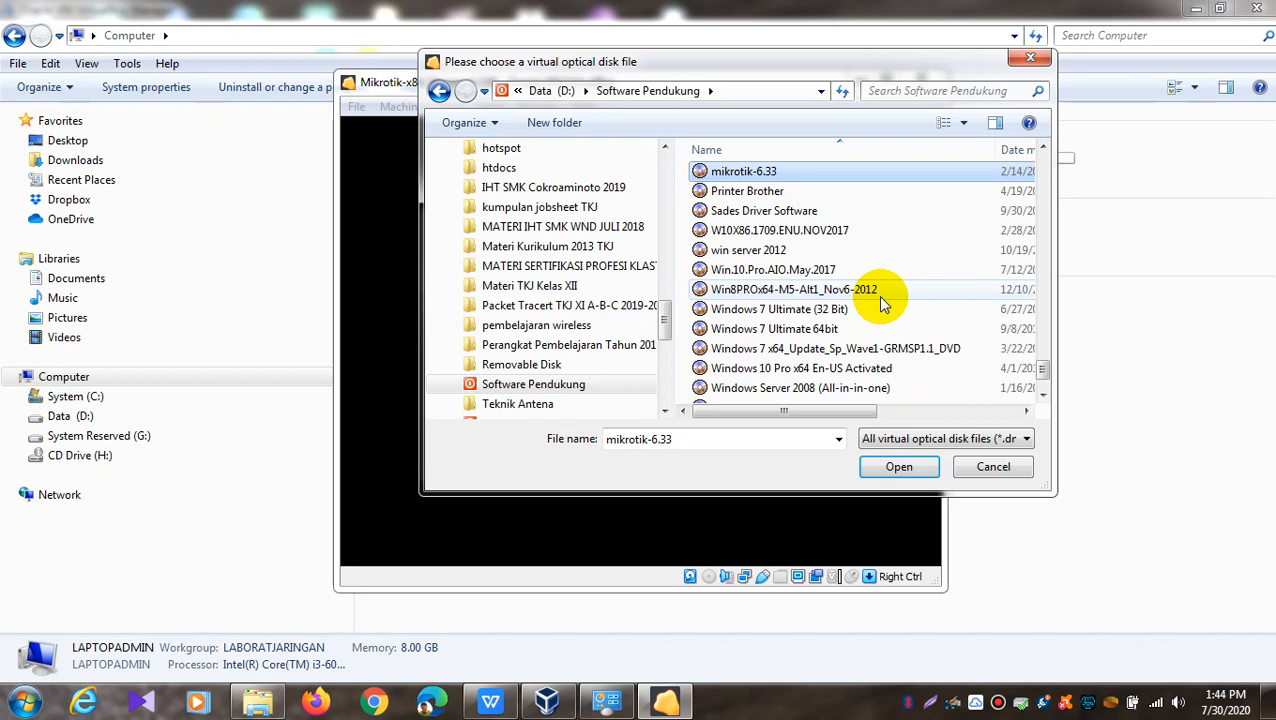
click(808, 172)
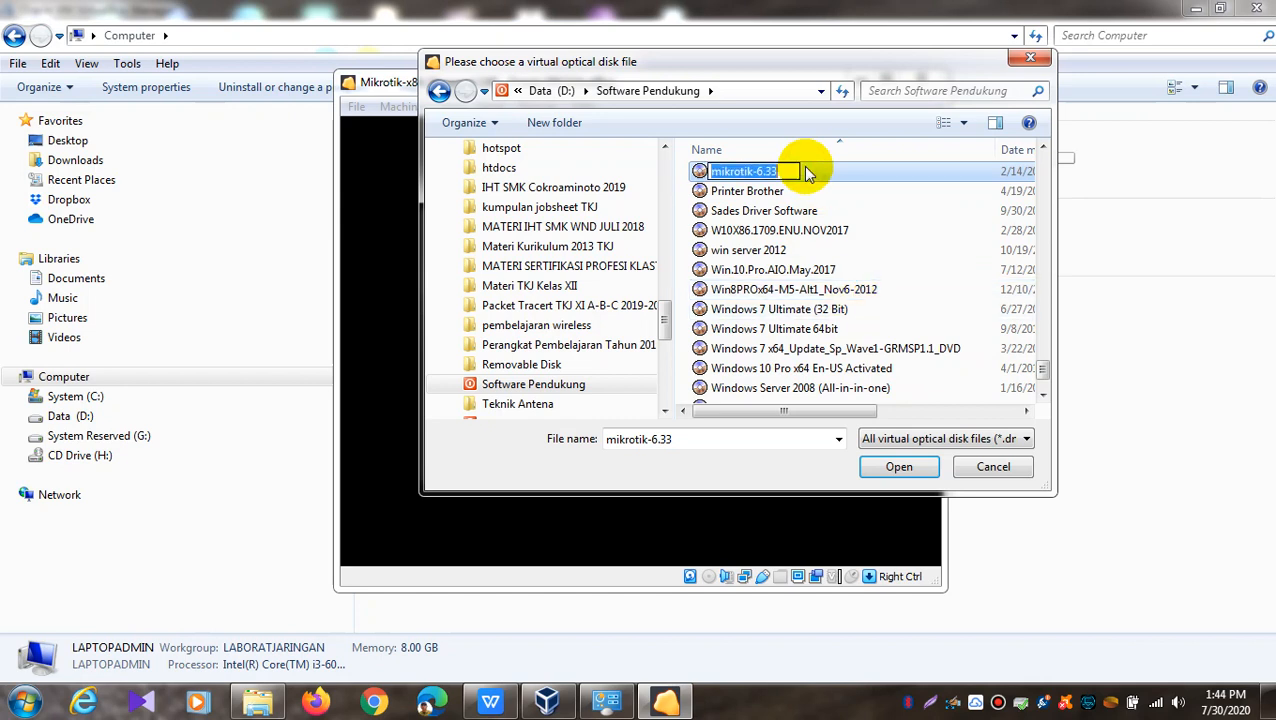
click(698, 174)
click(892, 467)
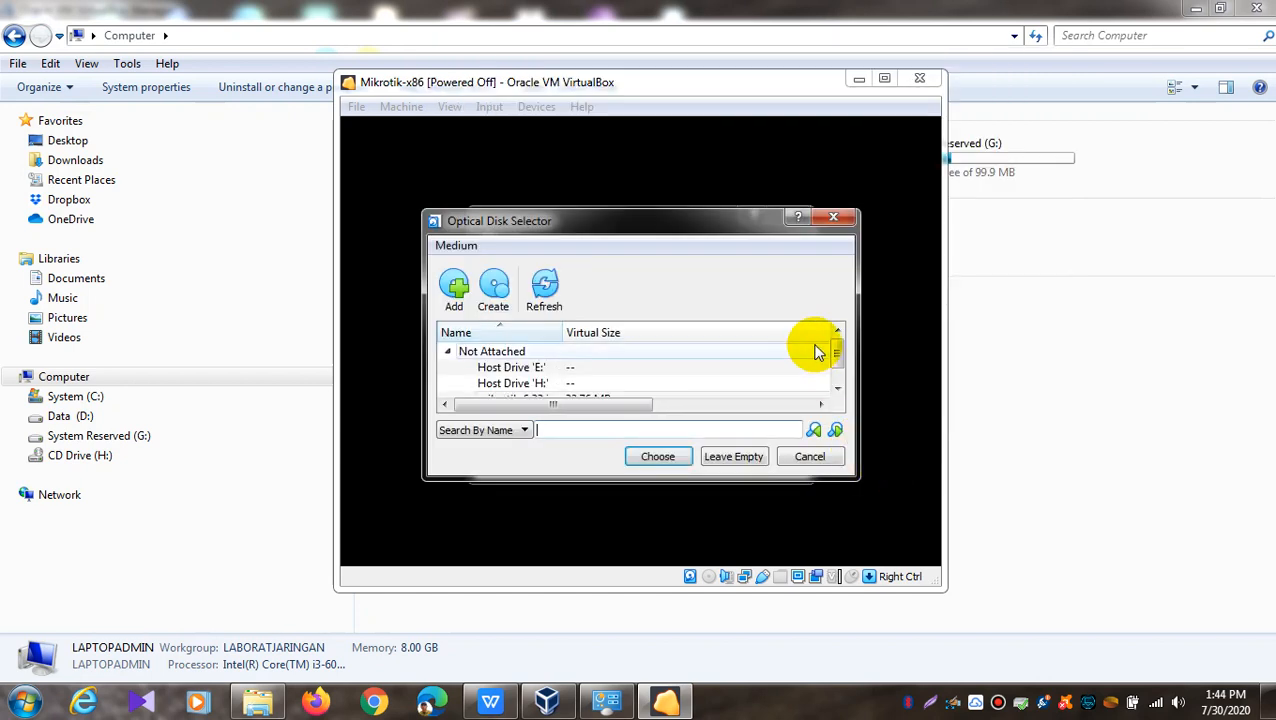
- Choose mikrotik-6.33.iso from the list of unattached optical disks as the start-up disk
drag(838, 351, 840, 386)
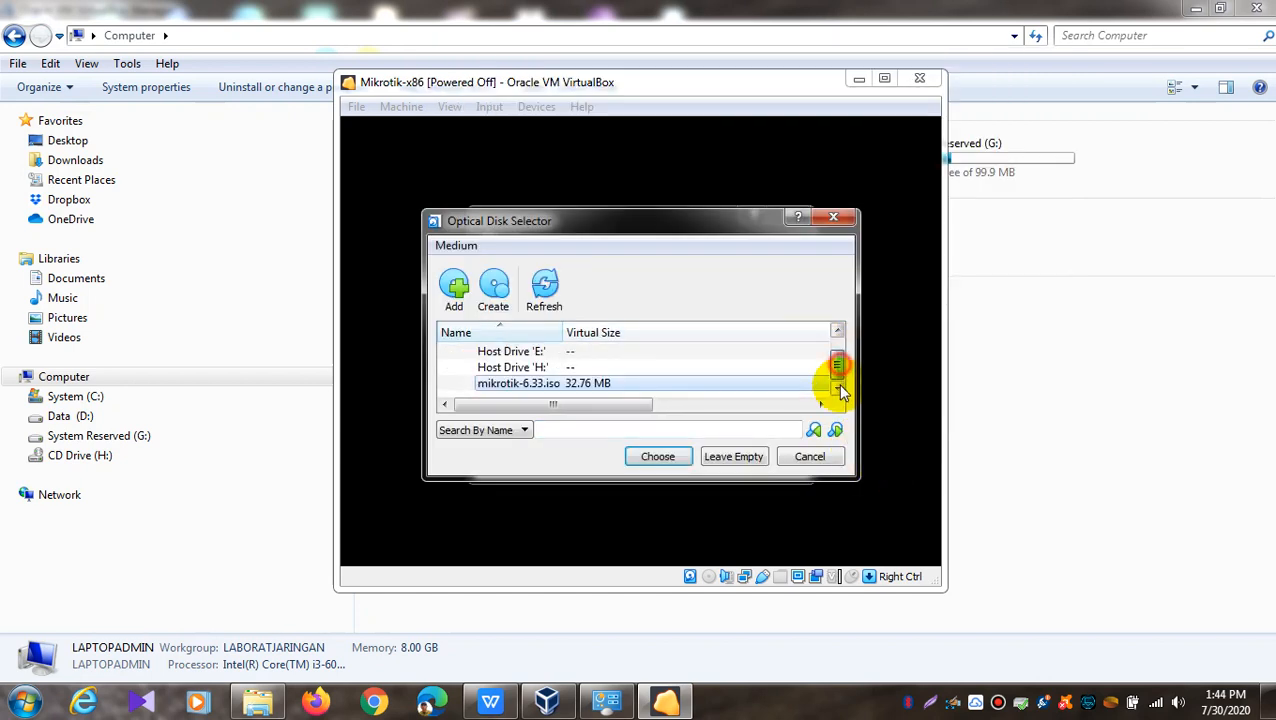
click(577, 387)
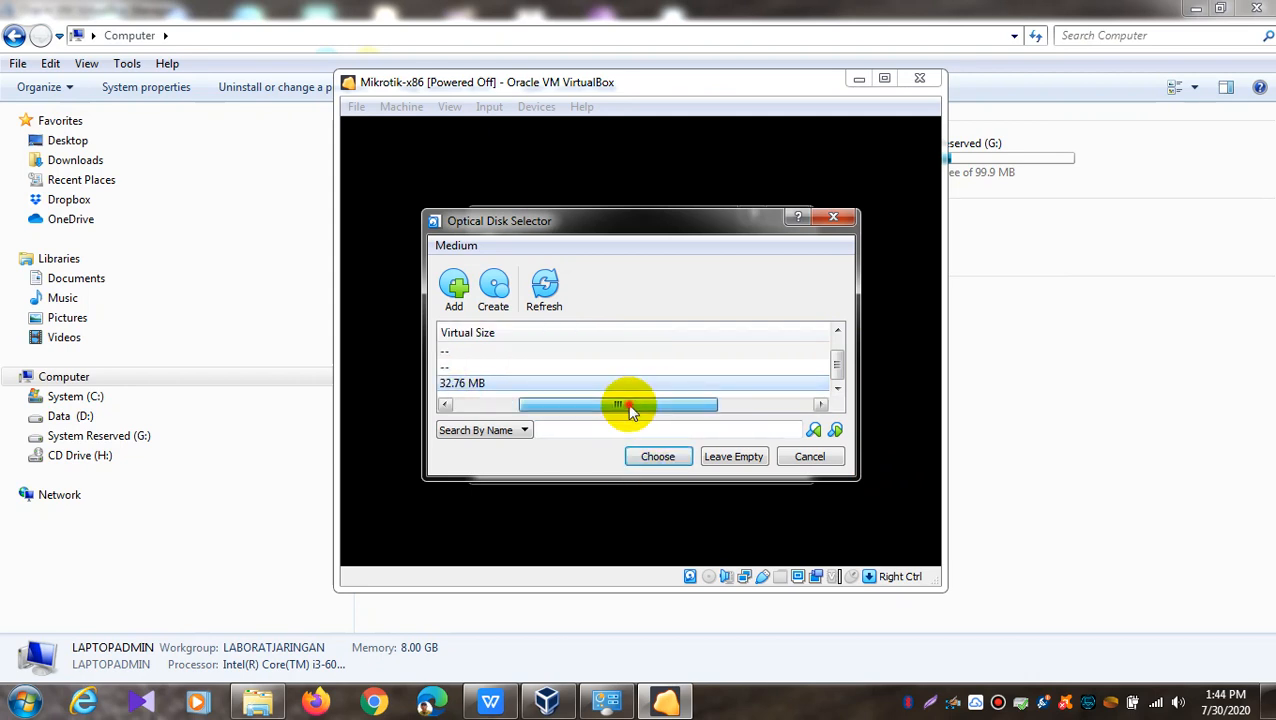
drag(661, 404, 564, 427)
click(645, 458)
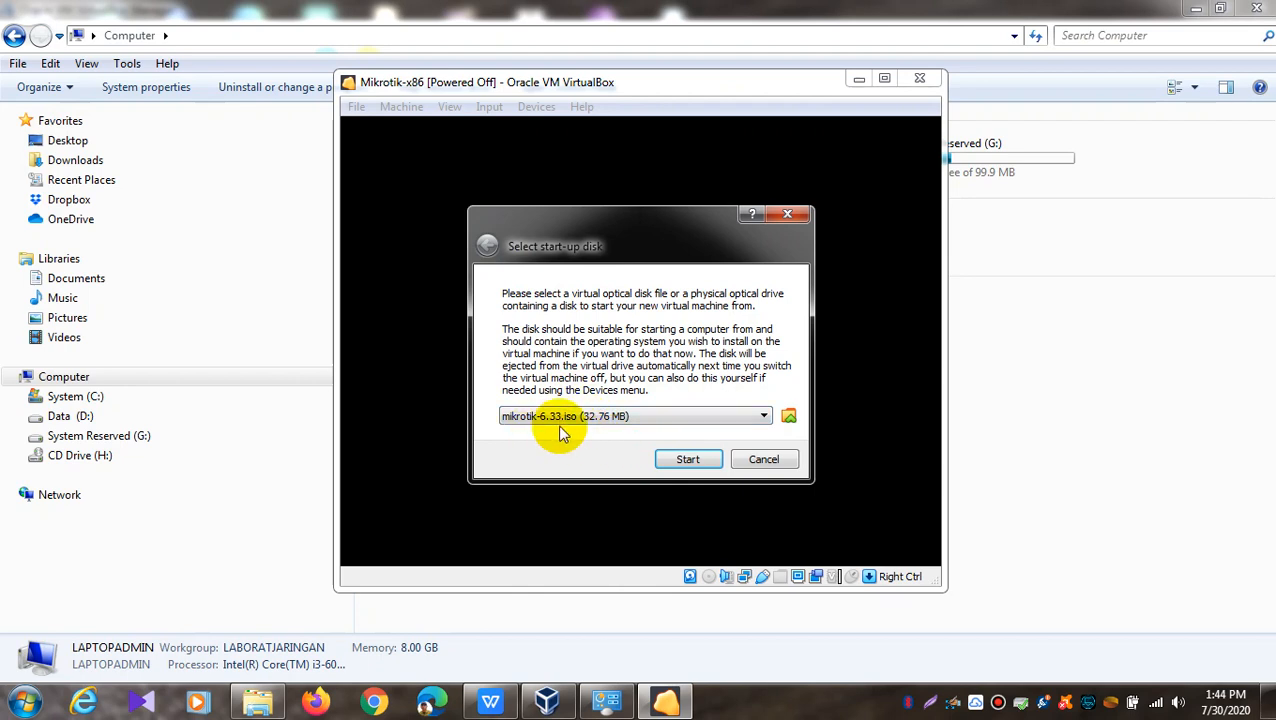
- Start the Mikrotik-x86 machine from the chosen start-up disk and minimize the other open windows behind it
click(1199, 8)
key(Return)
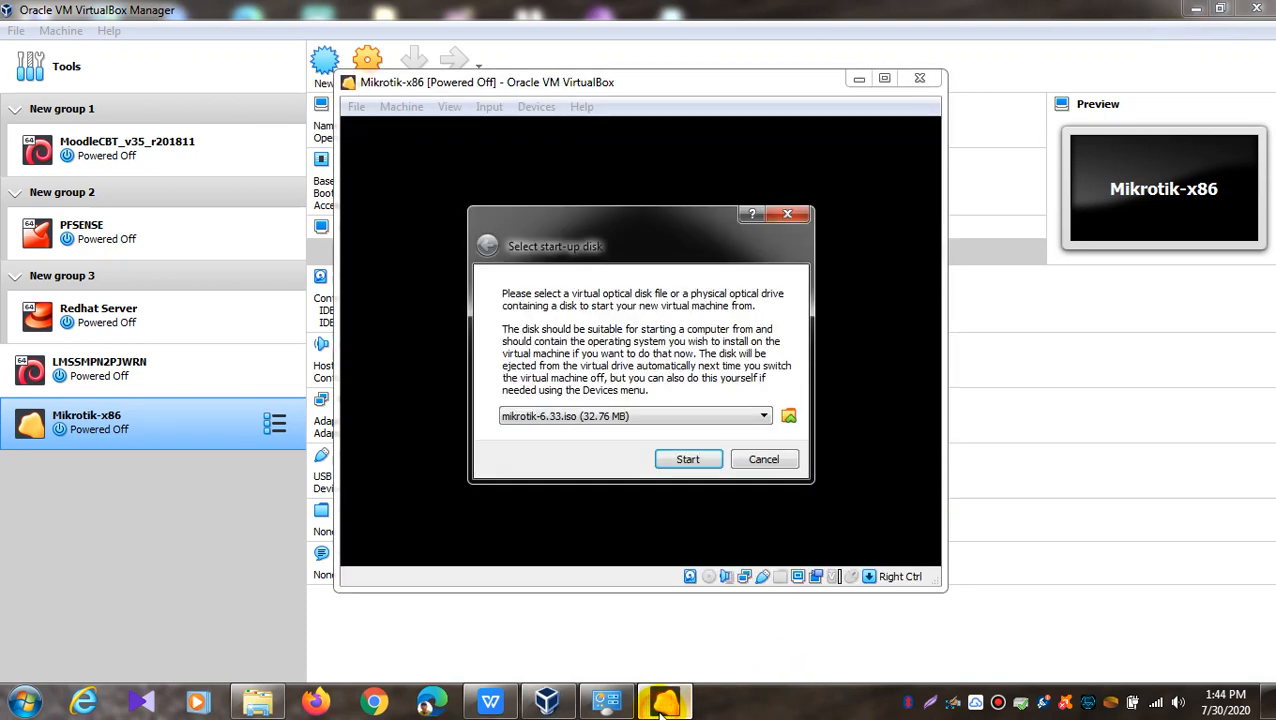
click(686, 461)
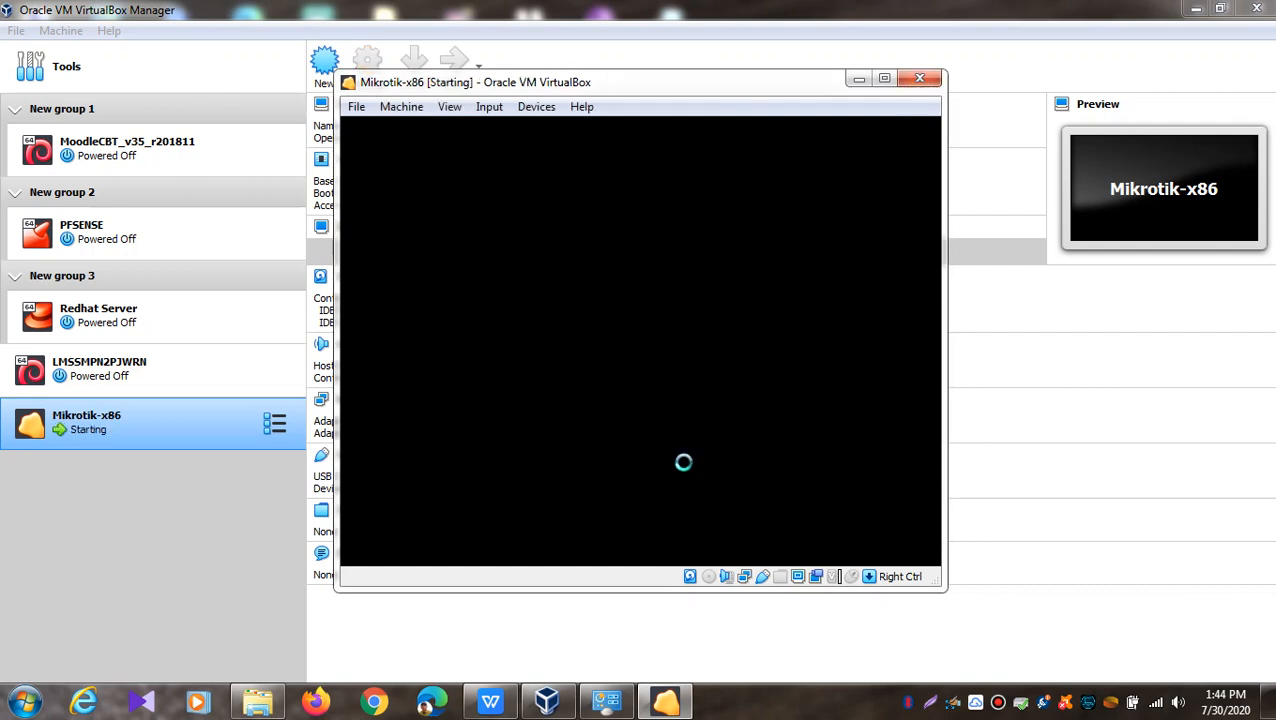
click(1193, 9)
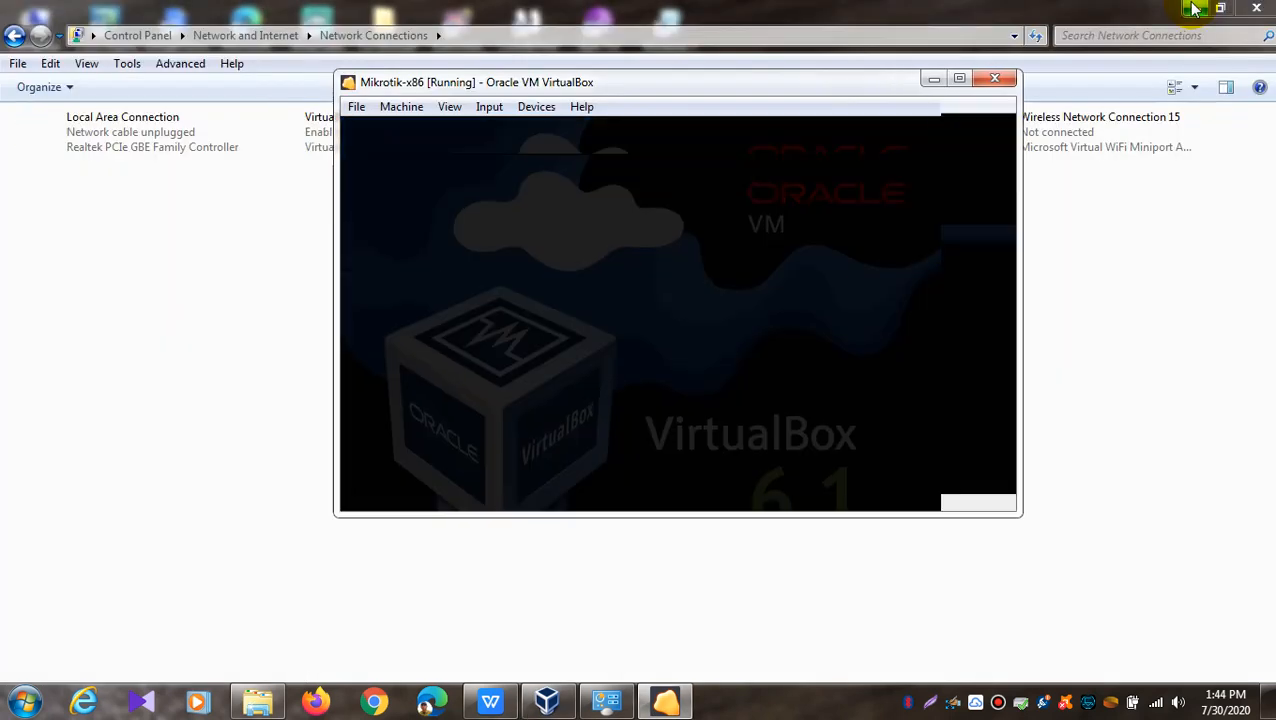
click(1193, 9)
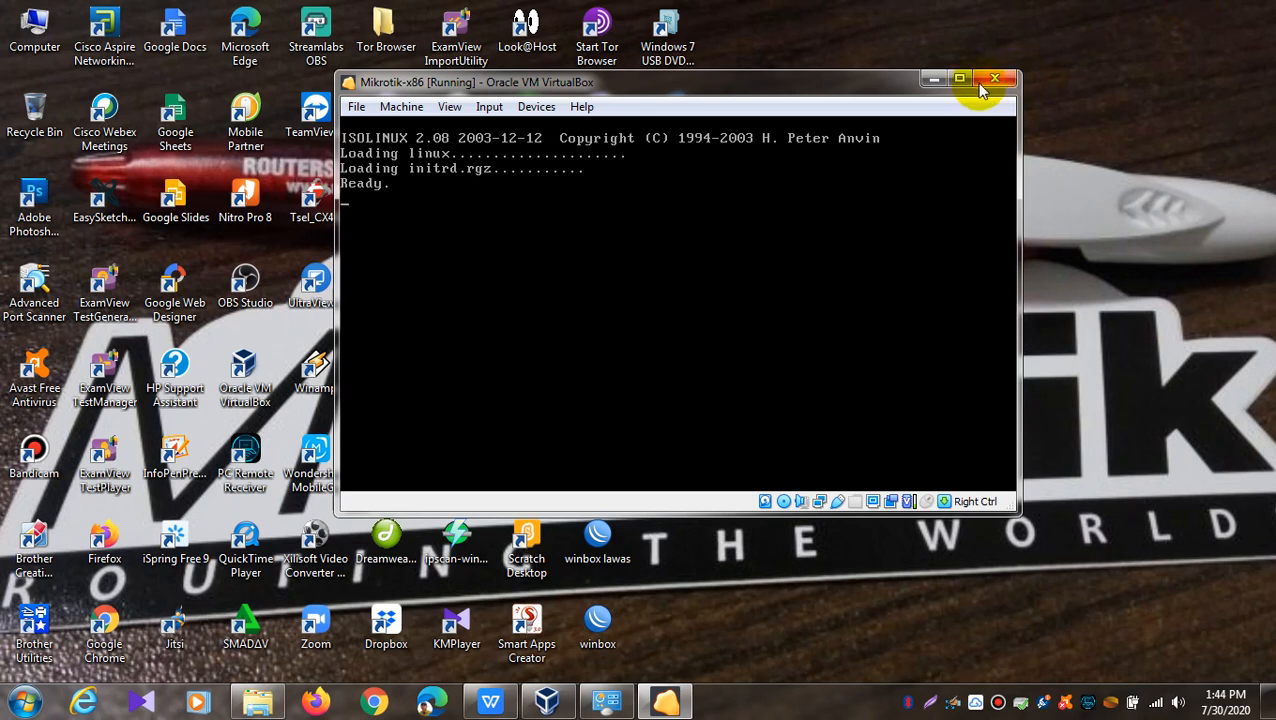
click(547, 111)
mouse_move(489, 108)
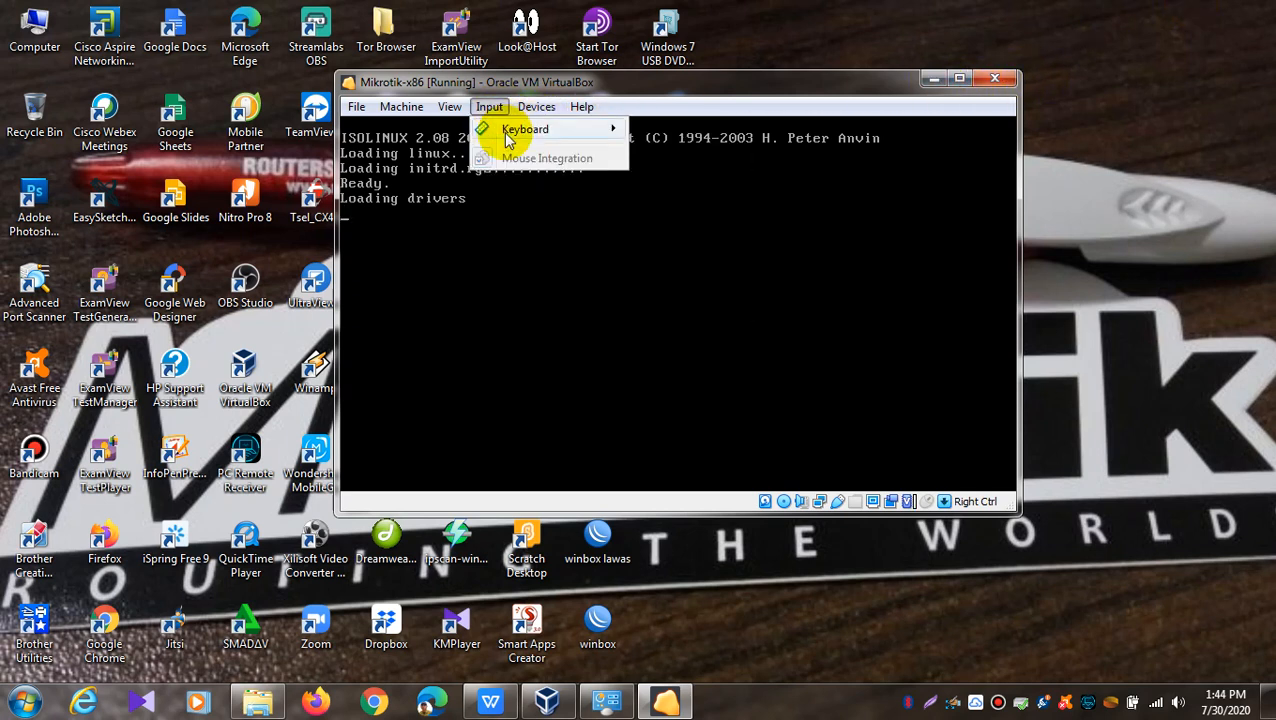
mouse_move(545, 130)
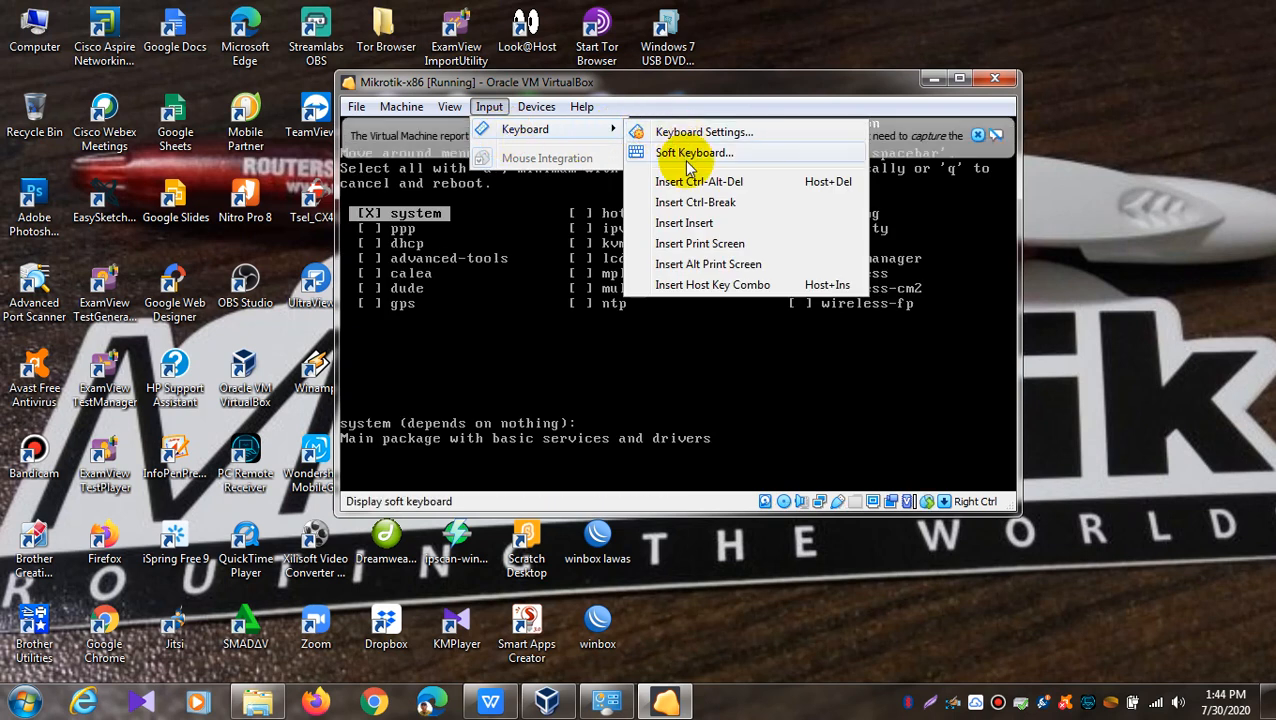
mouse_move(450, 107)
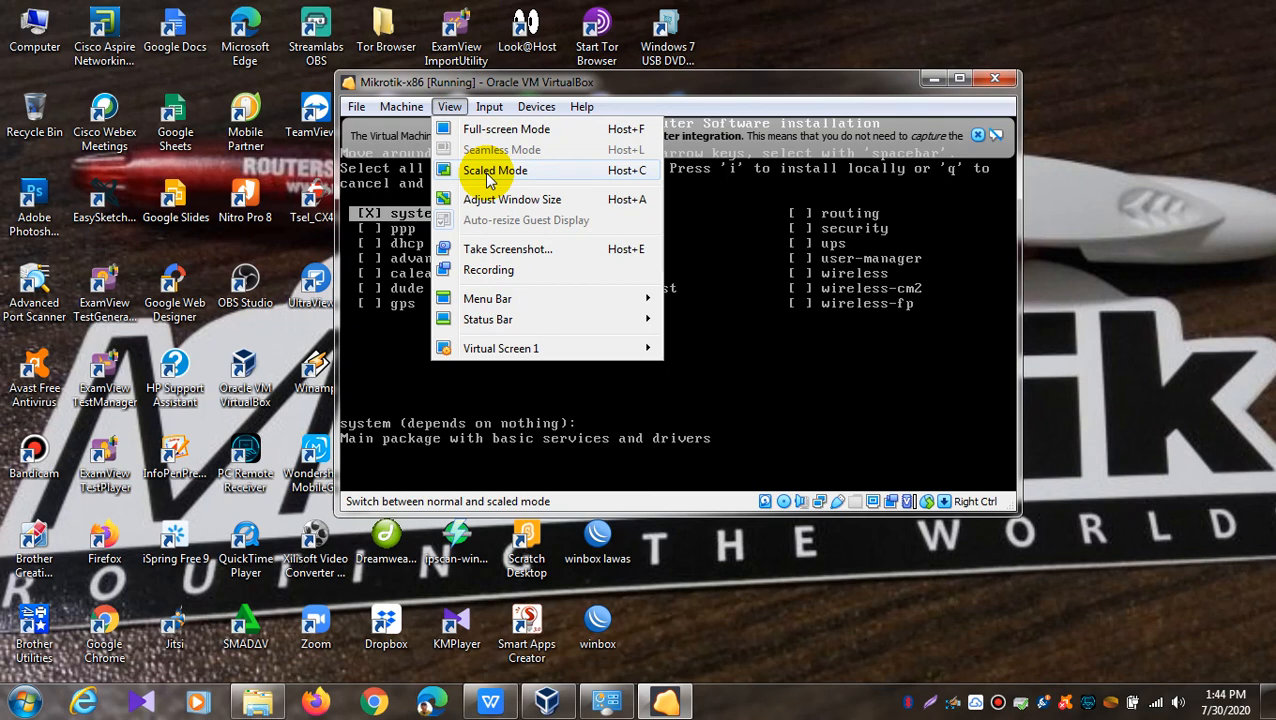
click(711, 85)
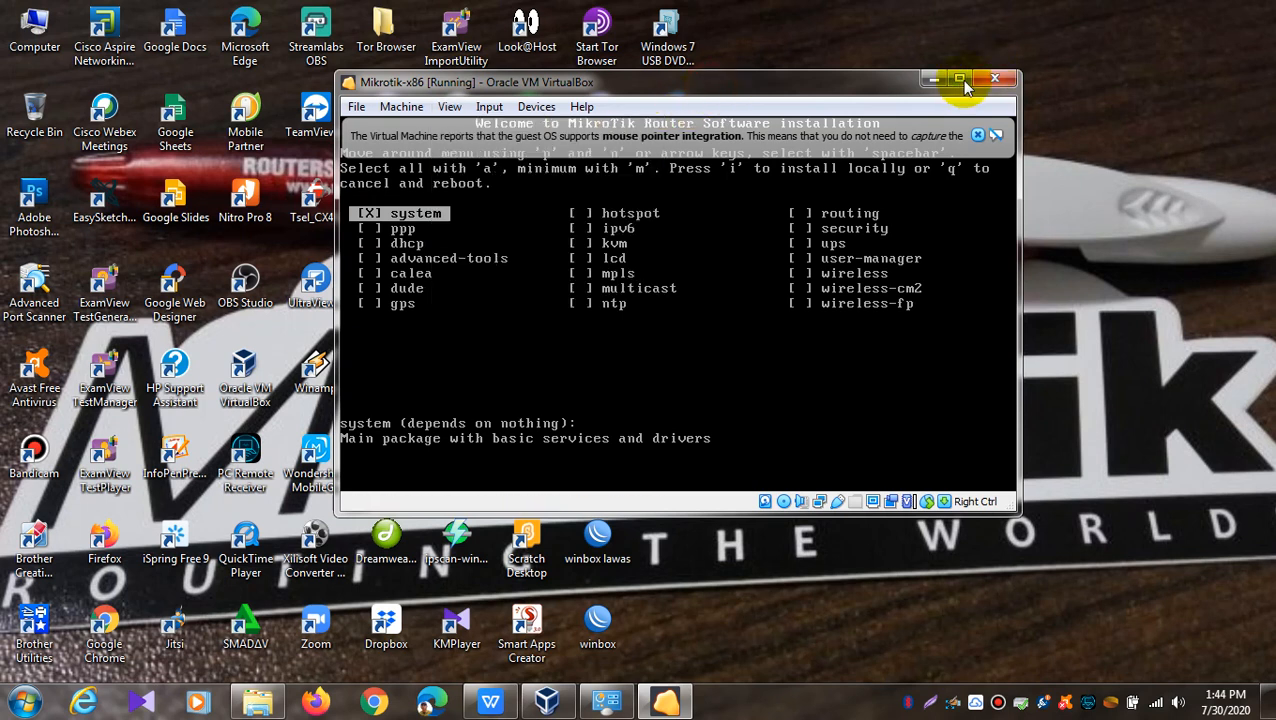
- Dismiss the pointer integration notice, enlarge the Mikrotik-x86 window and move it to the upper part of the desktop
click(977, 136)
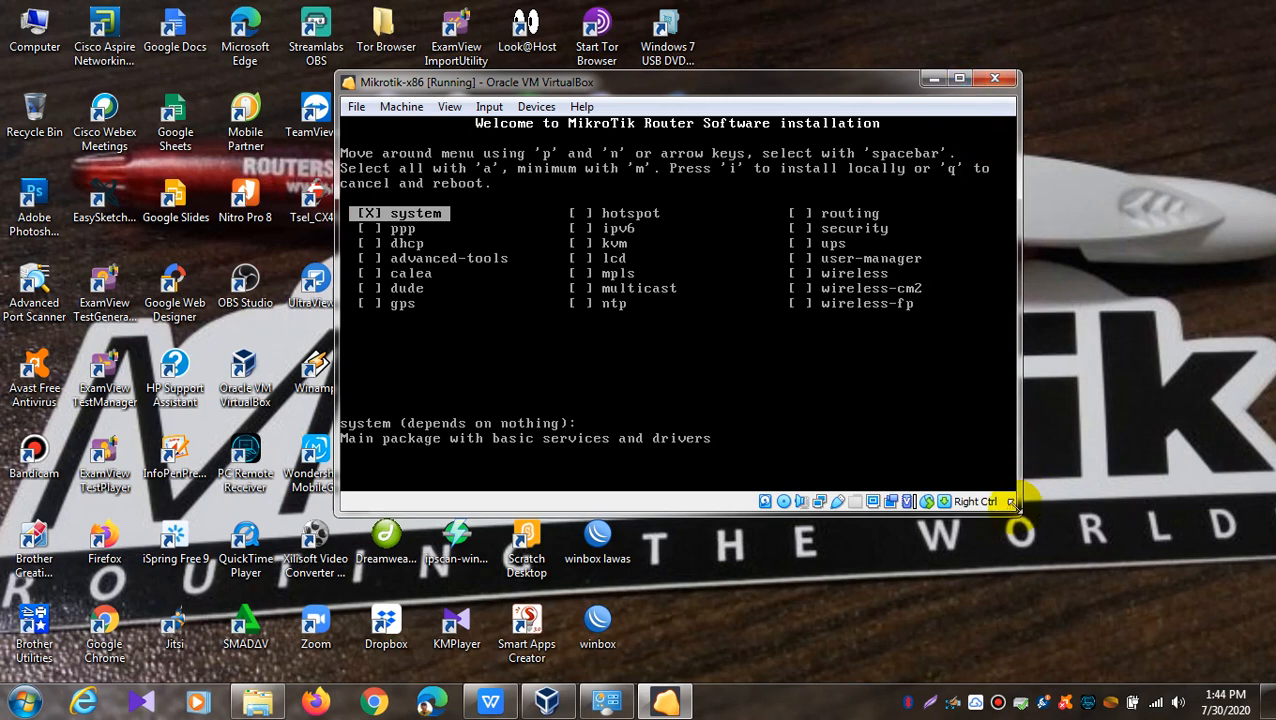
drag(1010, 512, 1148, 652)
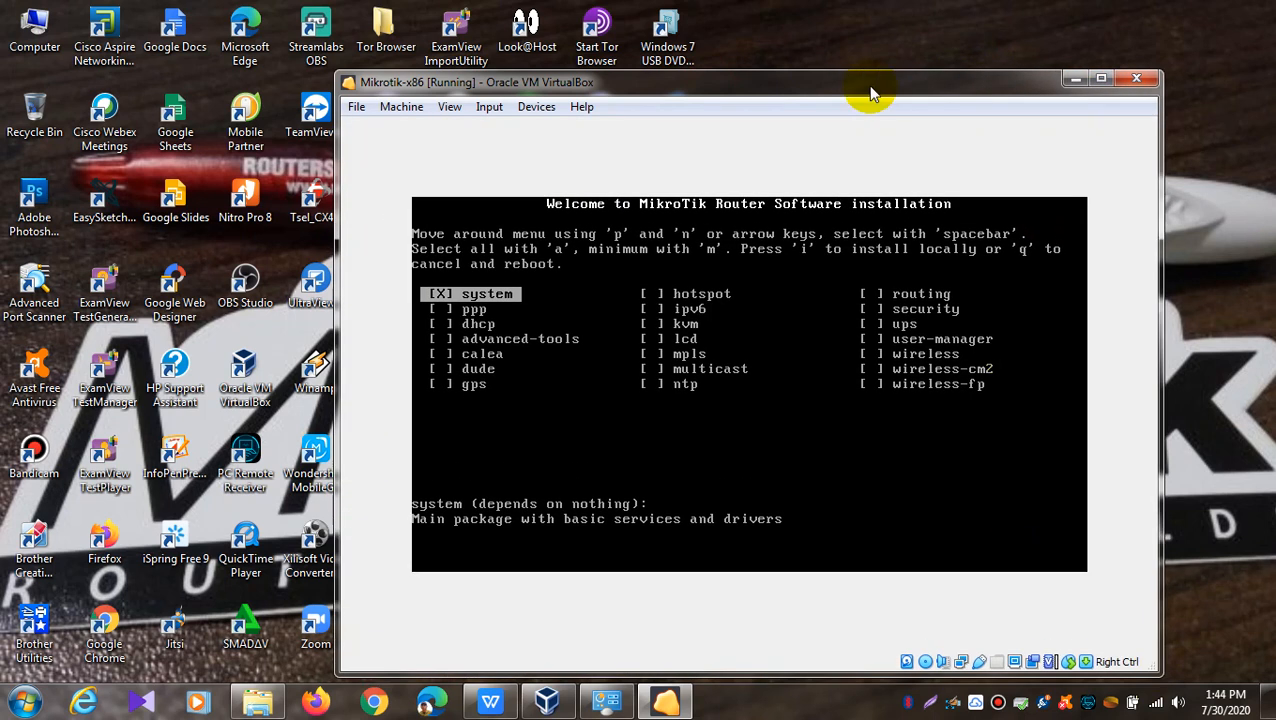
drag(866, 77, 751, 22)
drag(1041, 607, 1110, 679)
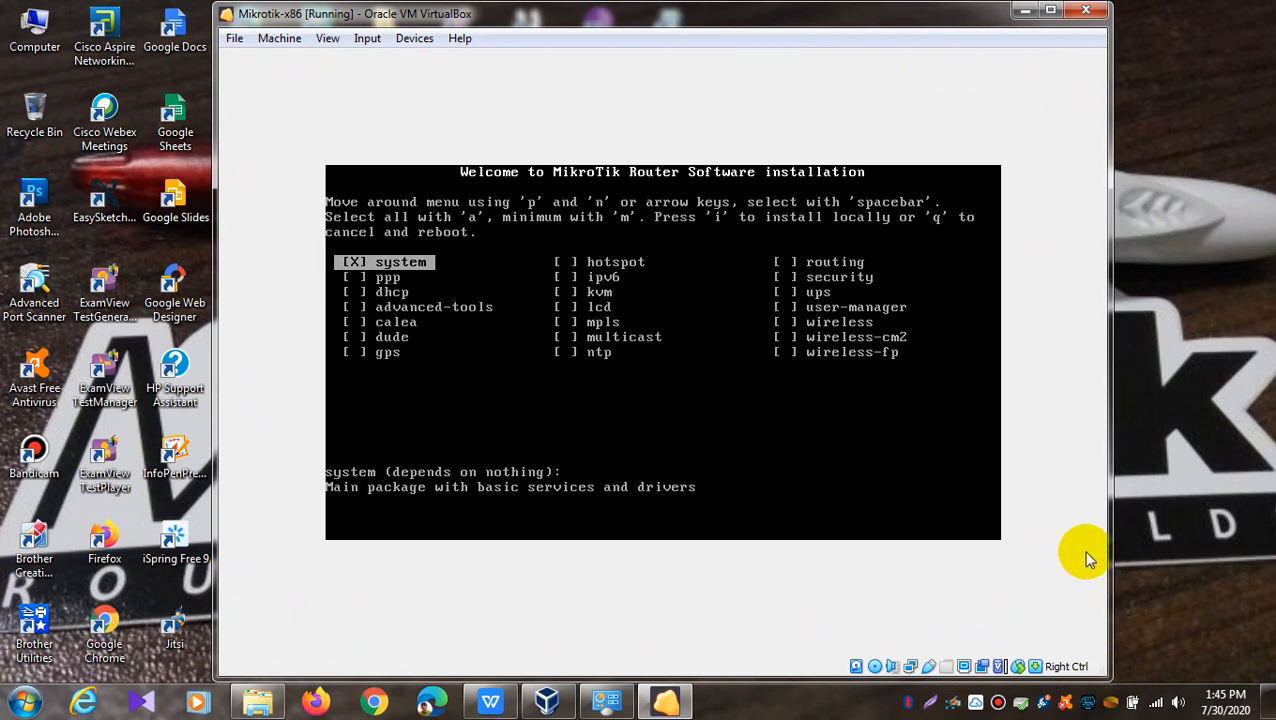
mouse_move(1068, 672)
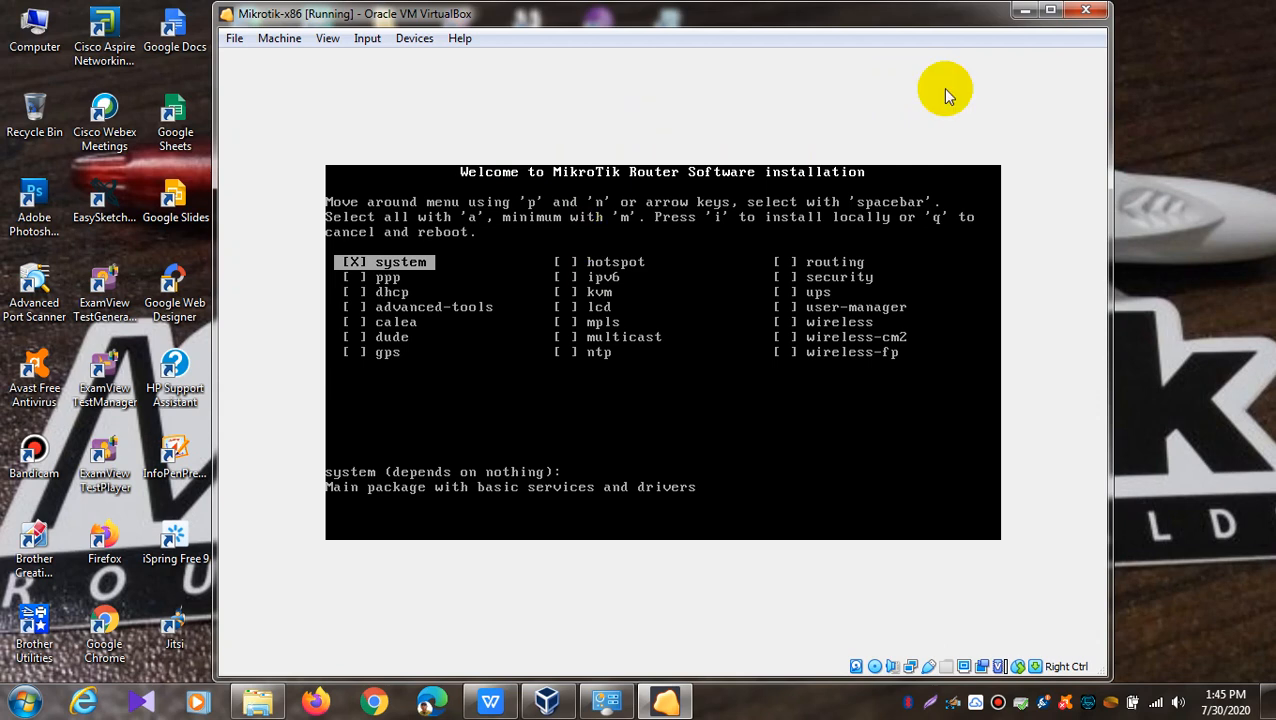
- Step through the first packages of the MikroTik installation list, from system down to advanced-tools and back, reading their descriptions
key(Down)
key(Down)
key(Up)
key(Up)
key(Down)
key(Down)
key(Down)
key(Up)
key(Up)
key(Up)
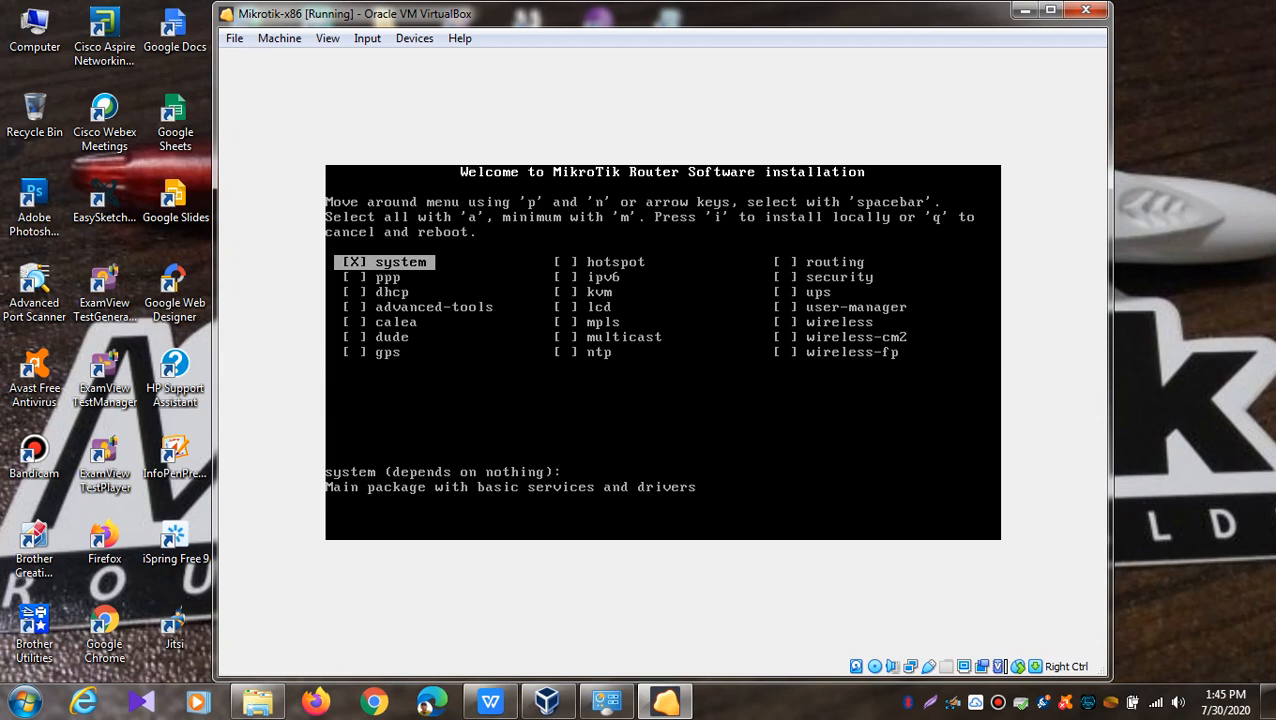
key(Down)
key(Down)
key(Down)
key(Up)
key(Up)
key(Up)
key(Down)
key(Down)
key(Down)
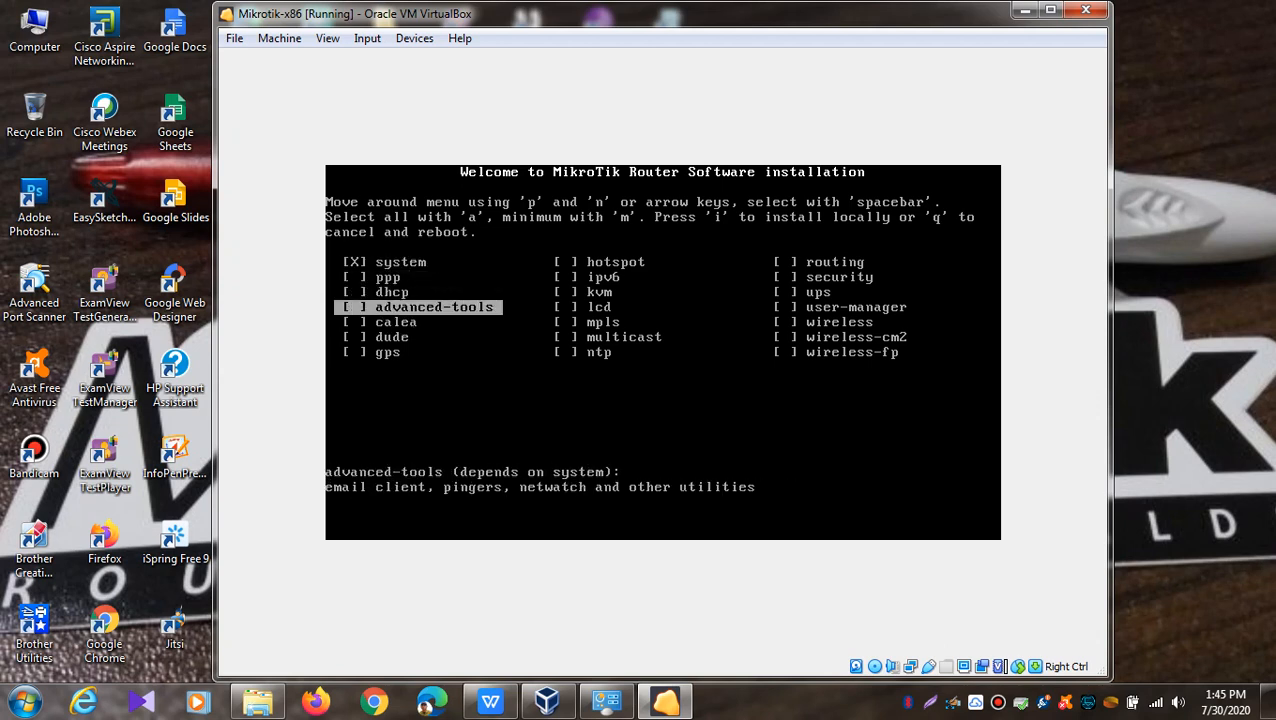
key(Up)
key(Up)
key(Up)
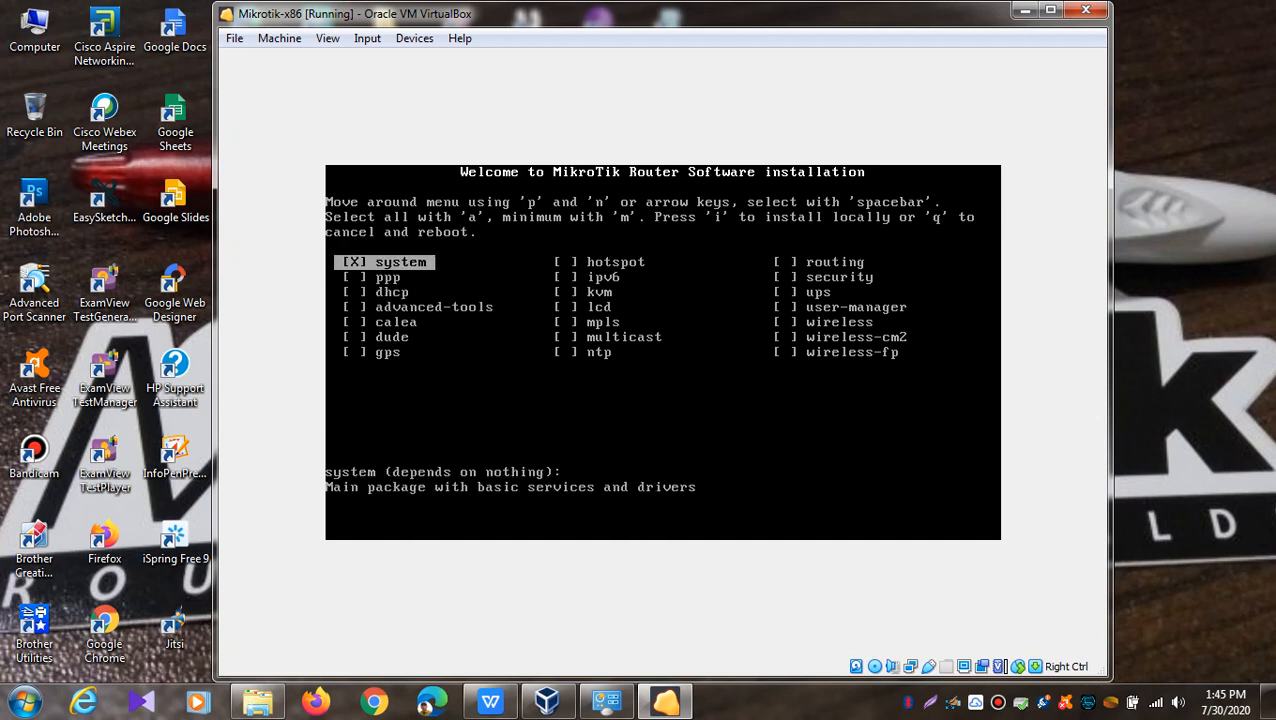
- Try toggling the ppp package and selecting all packages, and return to the minimum package selection
key(Down)
key(space)
key(space)
key(space)
key(space)
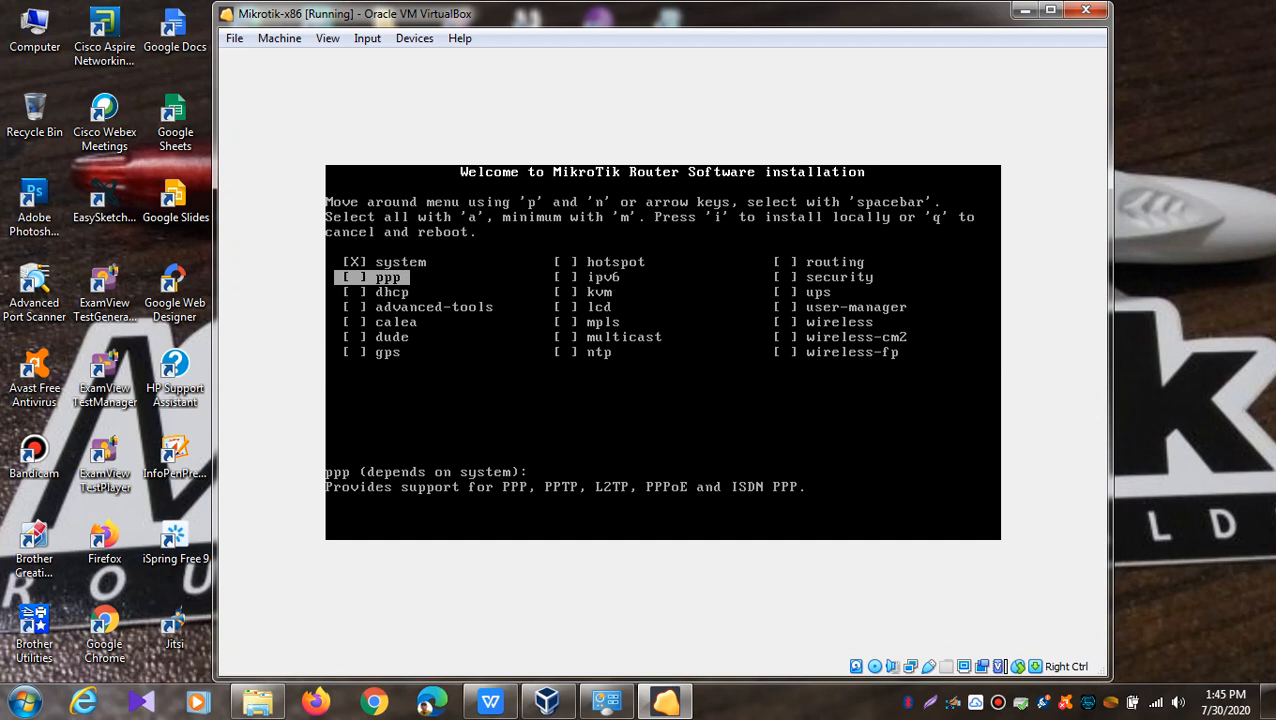
key(a)
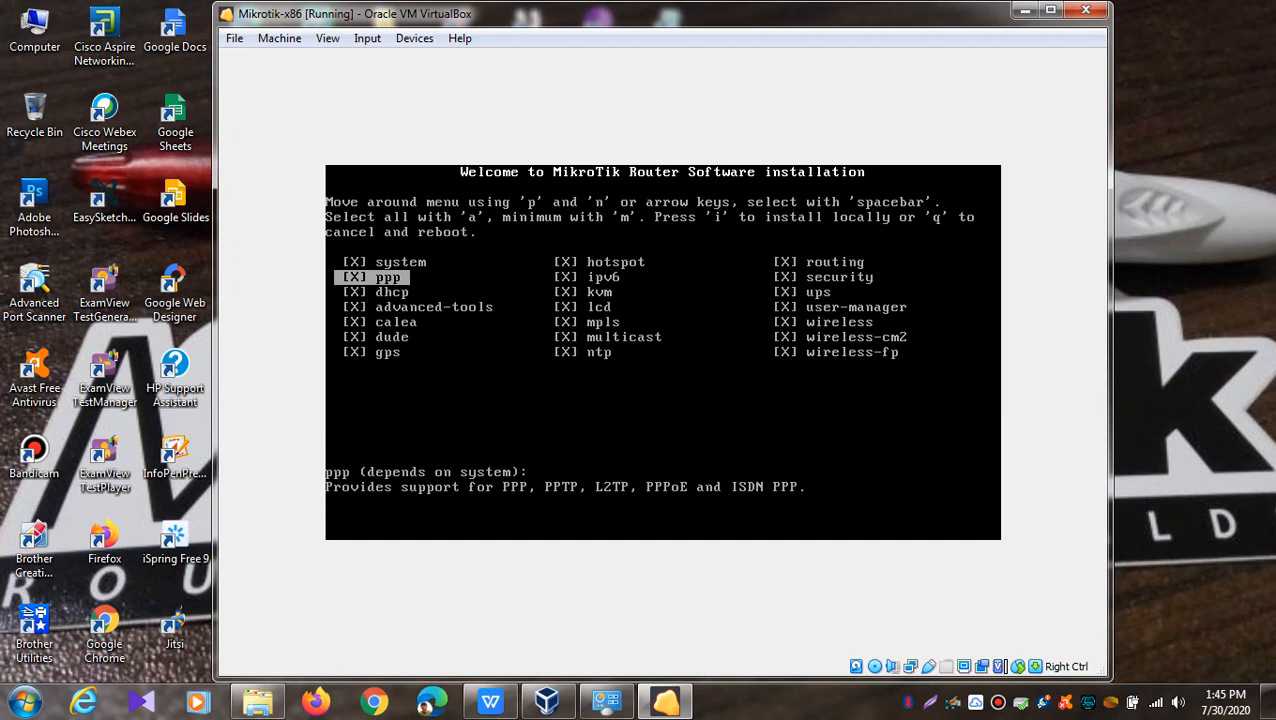
key(m)
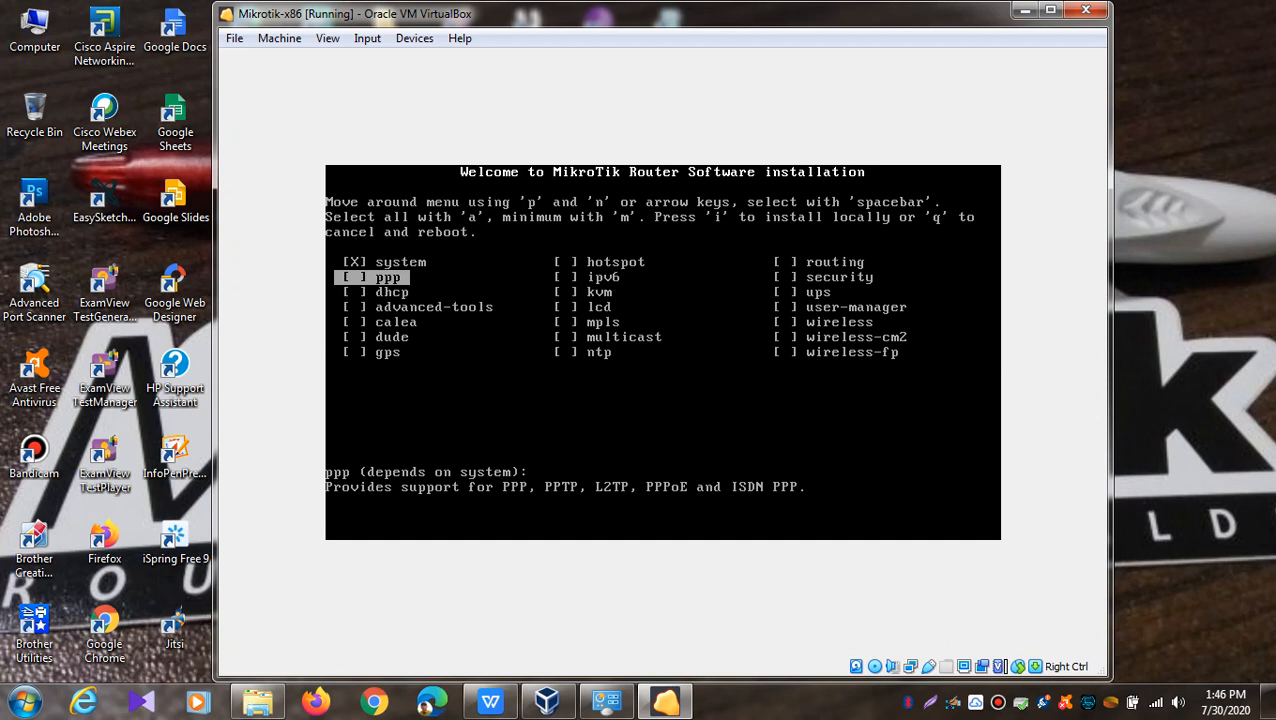
- Select the ppp, dhcp, hotspot and ipv6 packages for installation
key(space)
key(Down)
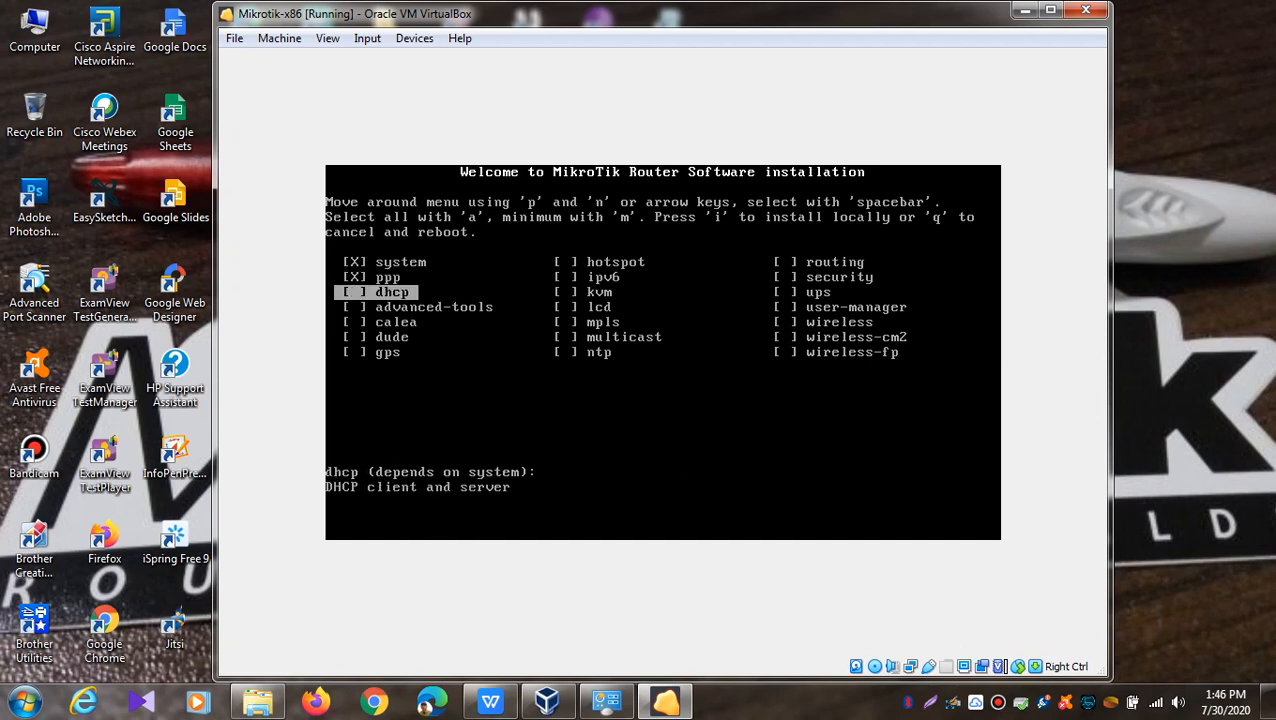
key(space)
key(Down)
key(Down)
key(Down)
key(Down)
key(Down)
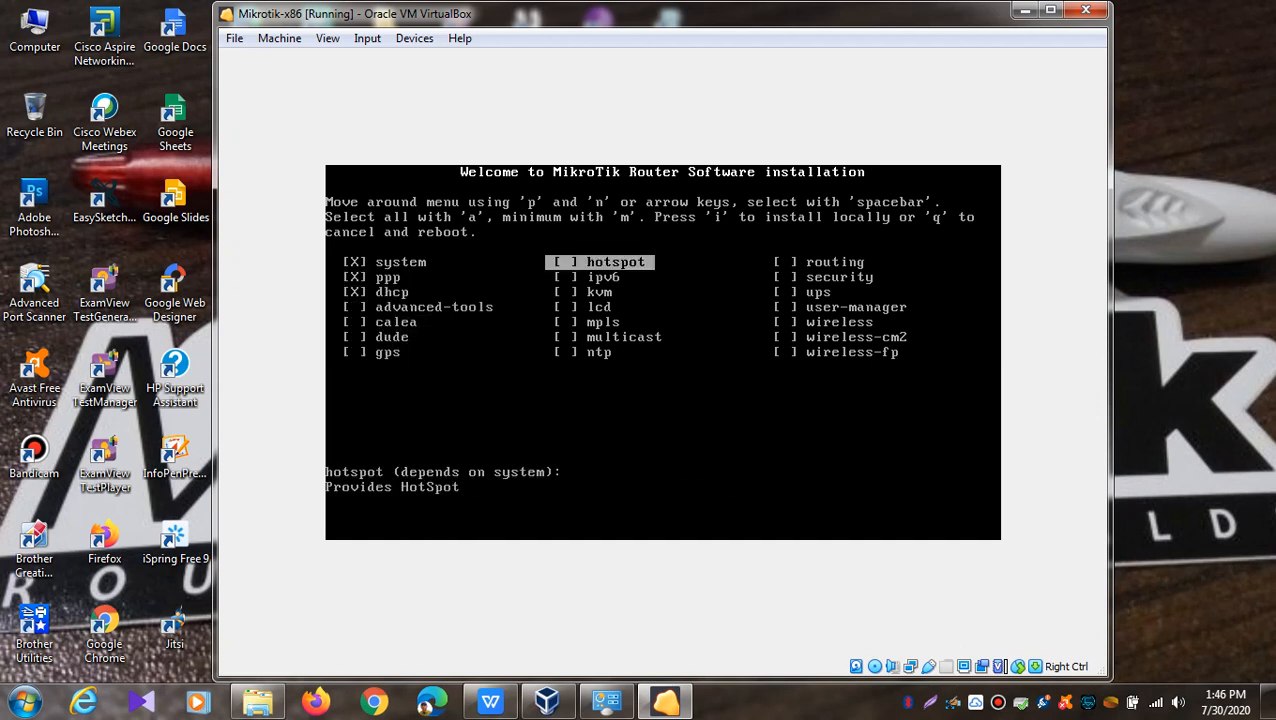
key(space)
key(Down)
key(space)
- Select the ntp, routing, security, user-manager and wireless packages as well
key(Down)
key(Down)
key(Down)
key(Down)
key(Down)
key(space)
key(Down)
key(space)
key(Down)
key(space)
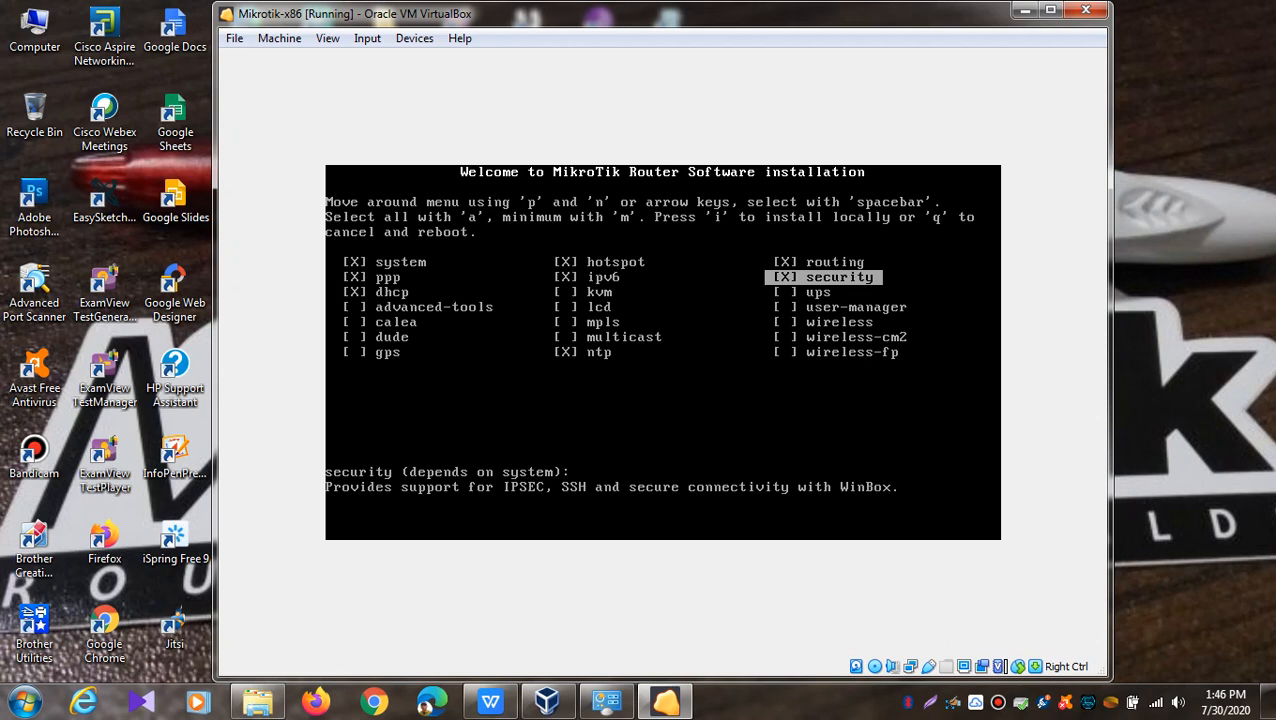
key(Down)
key(Down)
key(space)
key(Down)
key(space)
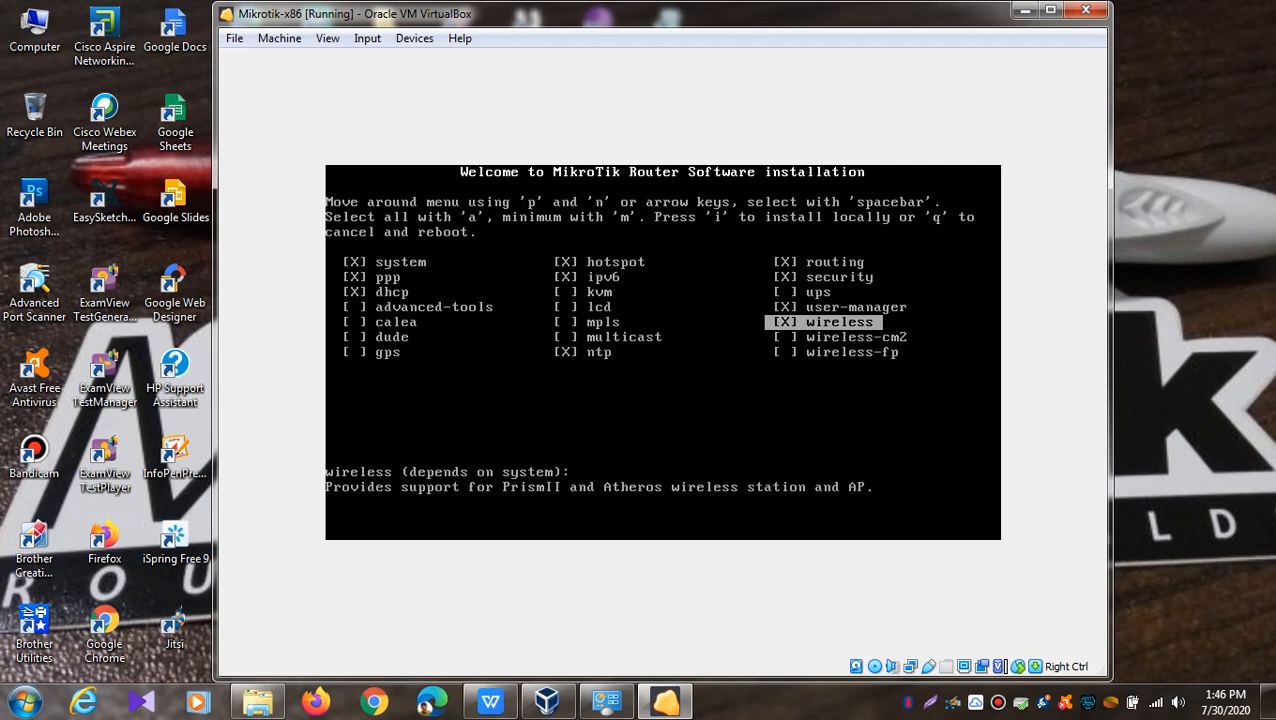
- Install the selected packages locally, answering y to keeping the old configuration and to erasing the disk, and reboot the machine
key(i)
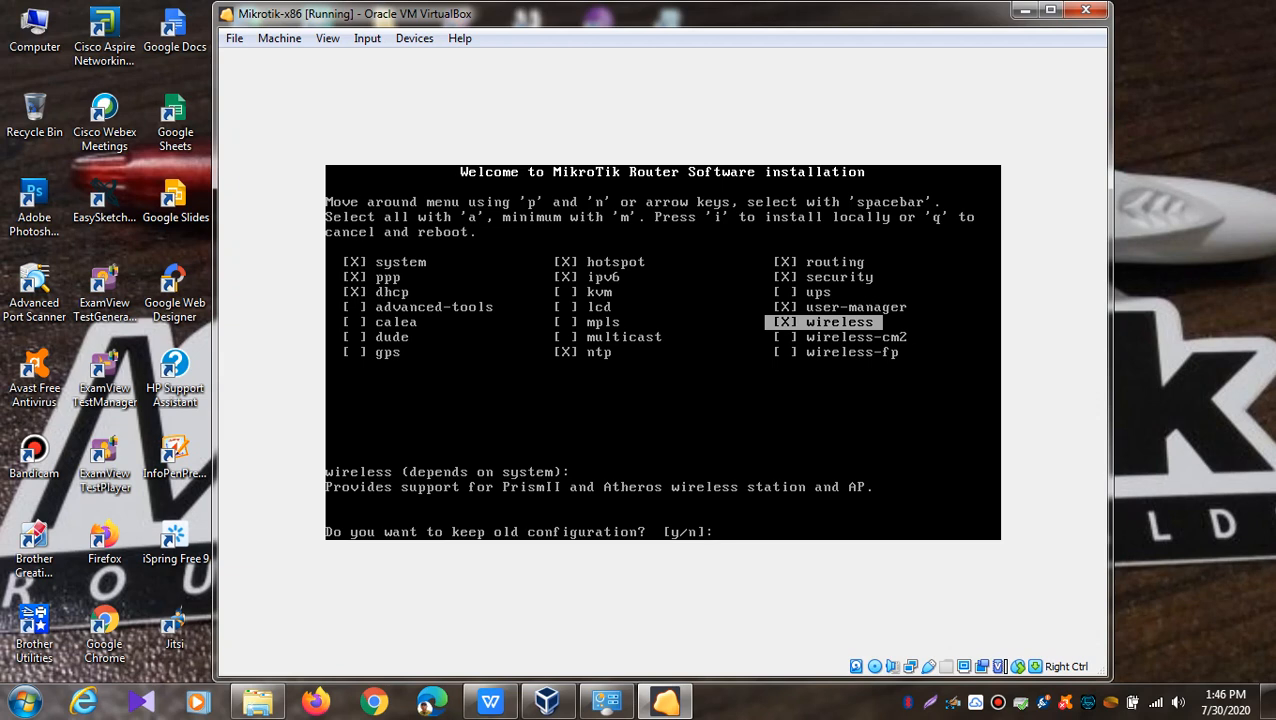
text(y/n]:)
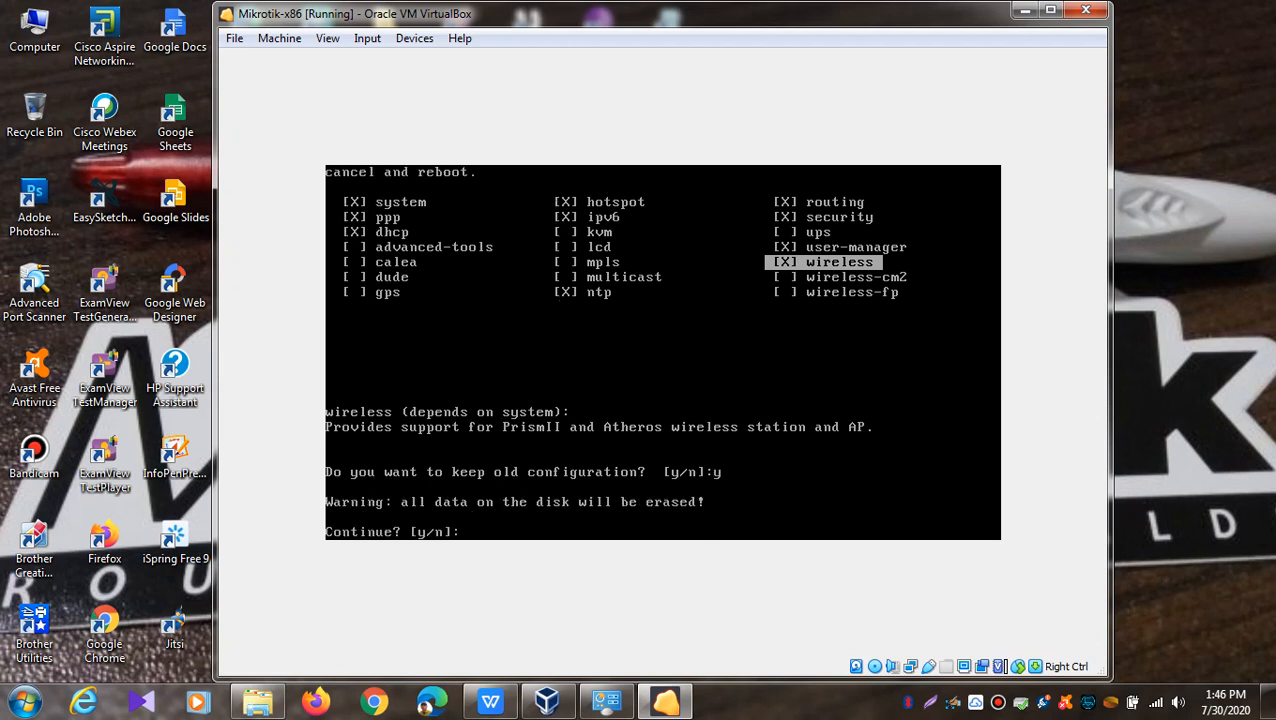
text(y)
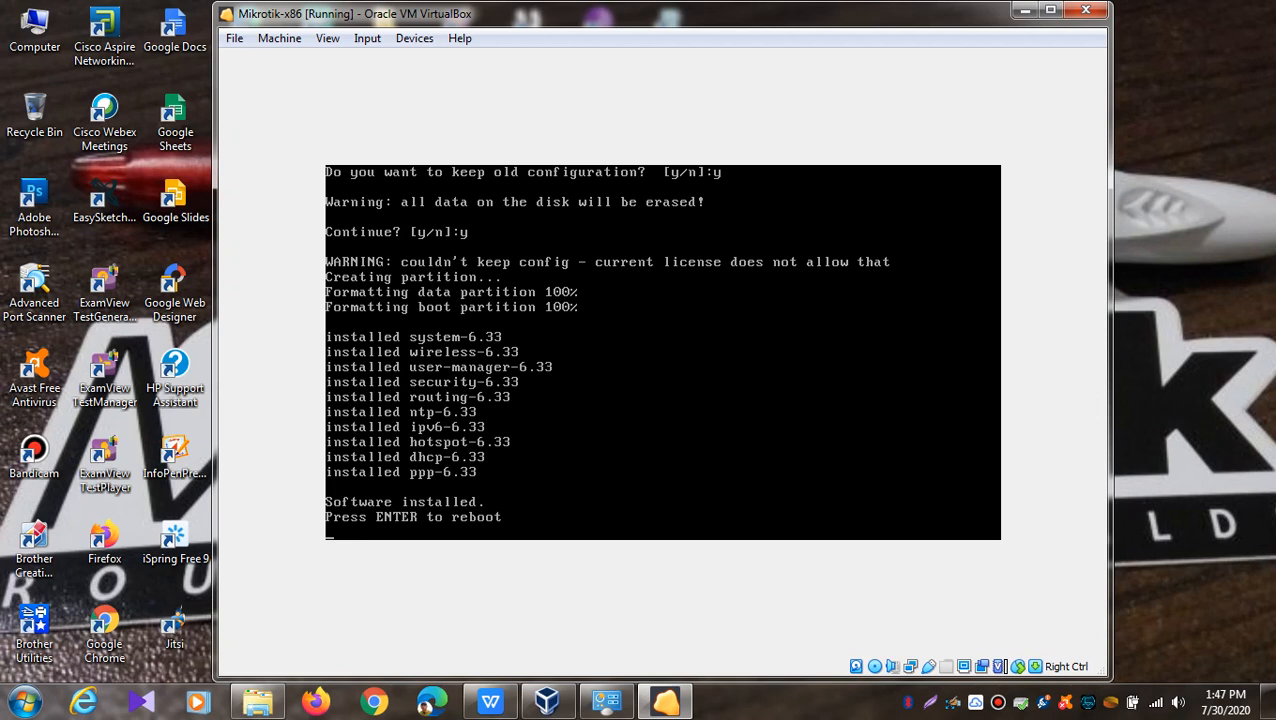
key(Return)
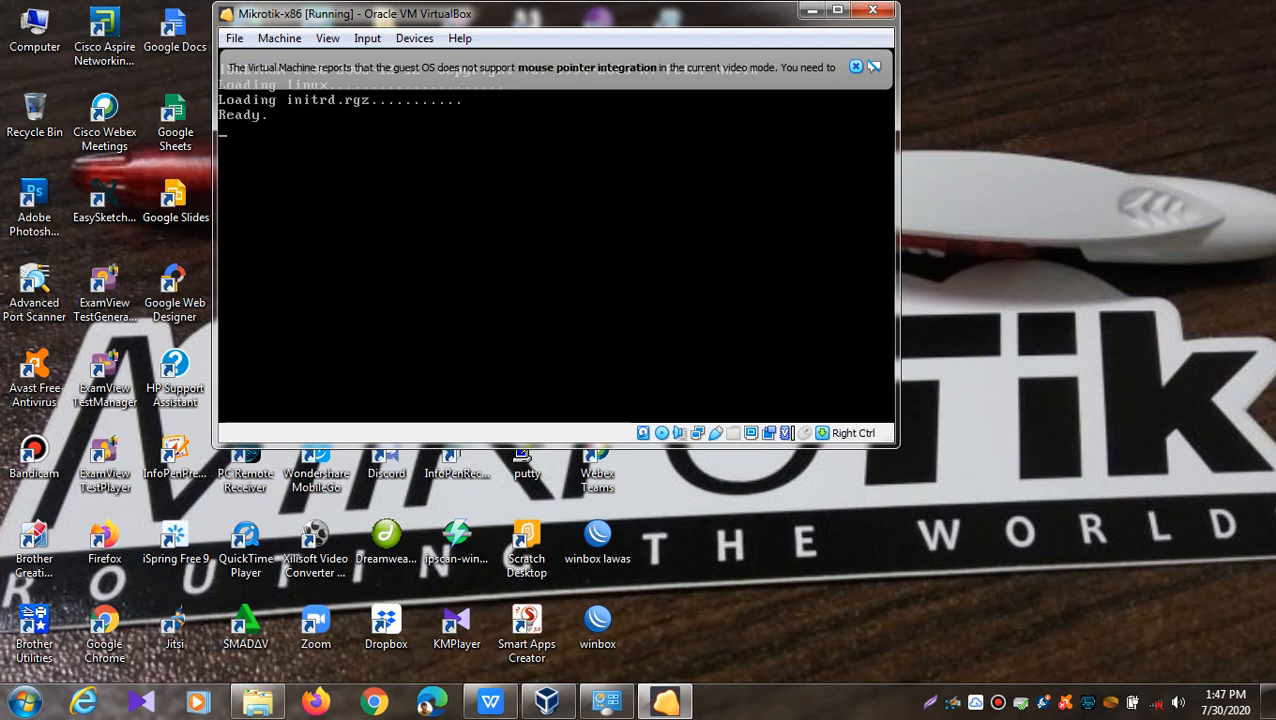
- Dismiss the mouse pointer integration notices and enlarge the virtual machine window around the installer screen
click(856, 67)
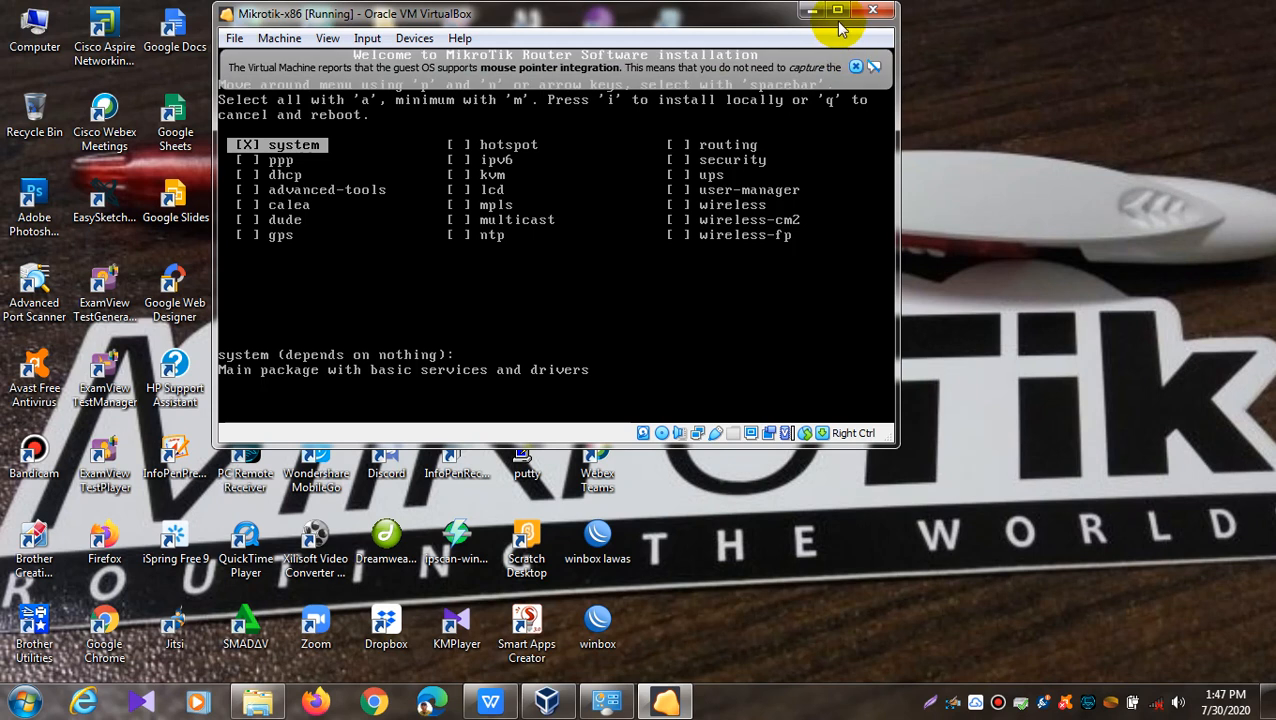
click(856, 67)
drag(885, 440, 1044, 646)
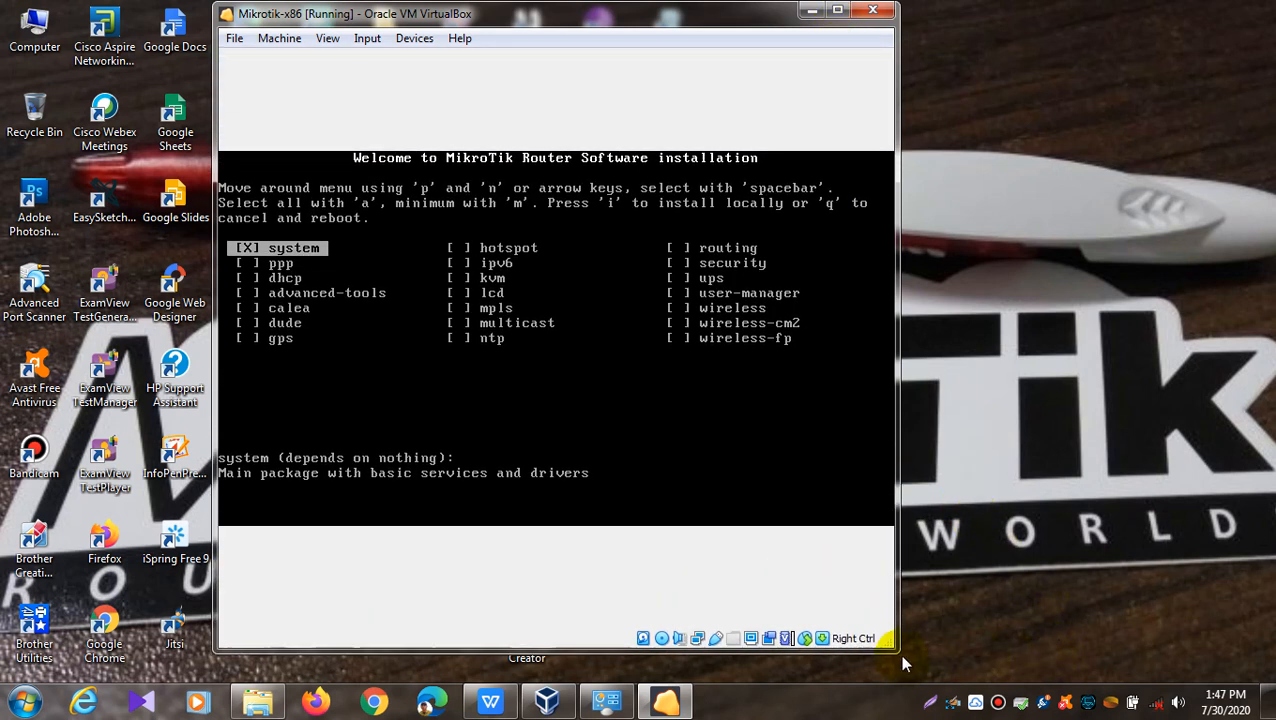
drag(893, 648, 1043, 677)
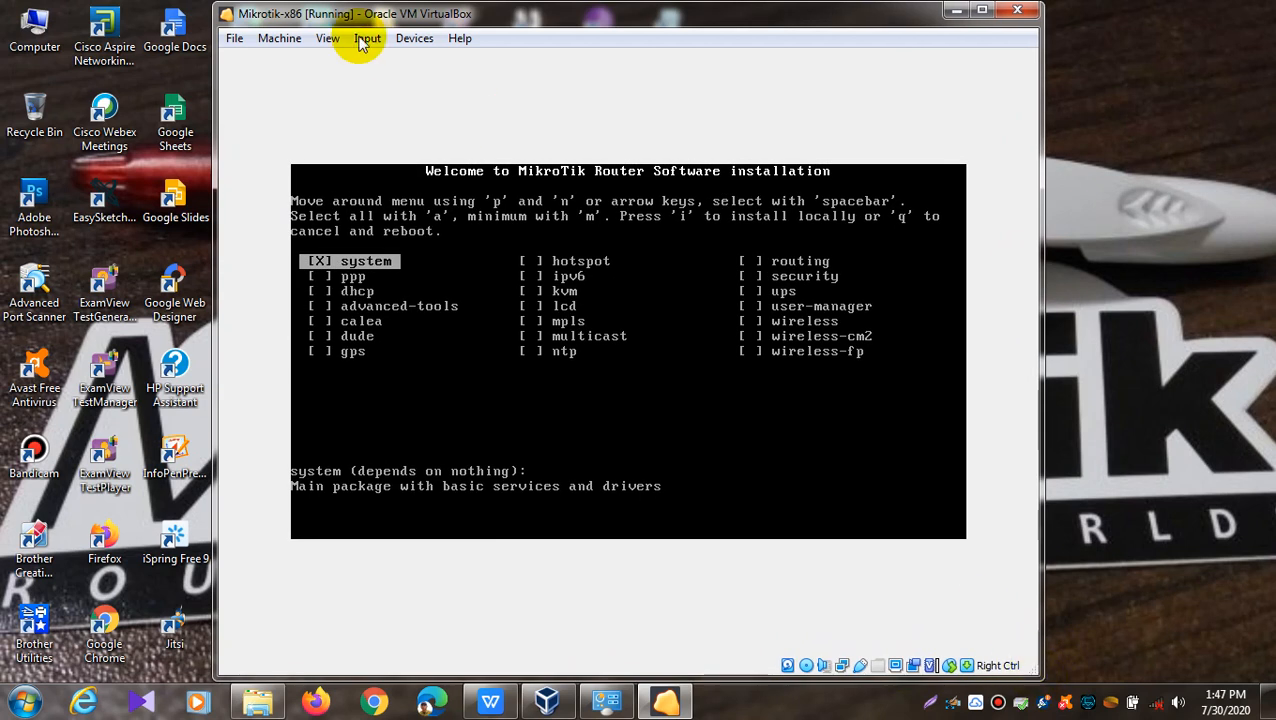
- Eject mikrotik-6.33.iso from the virtual optical drive, forcing the unmount
click(414, 40)
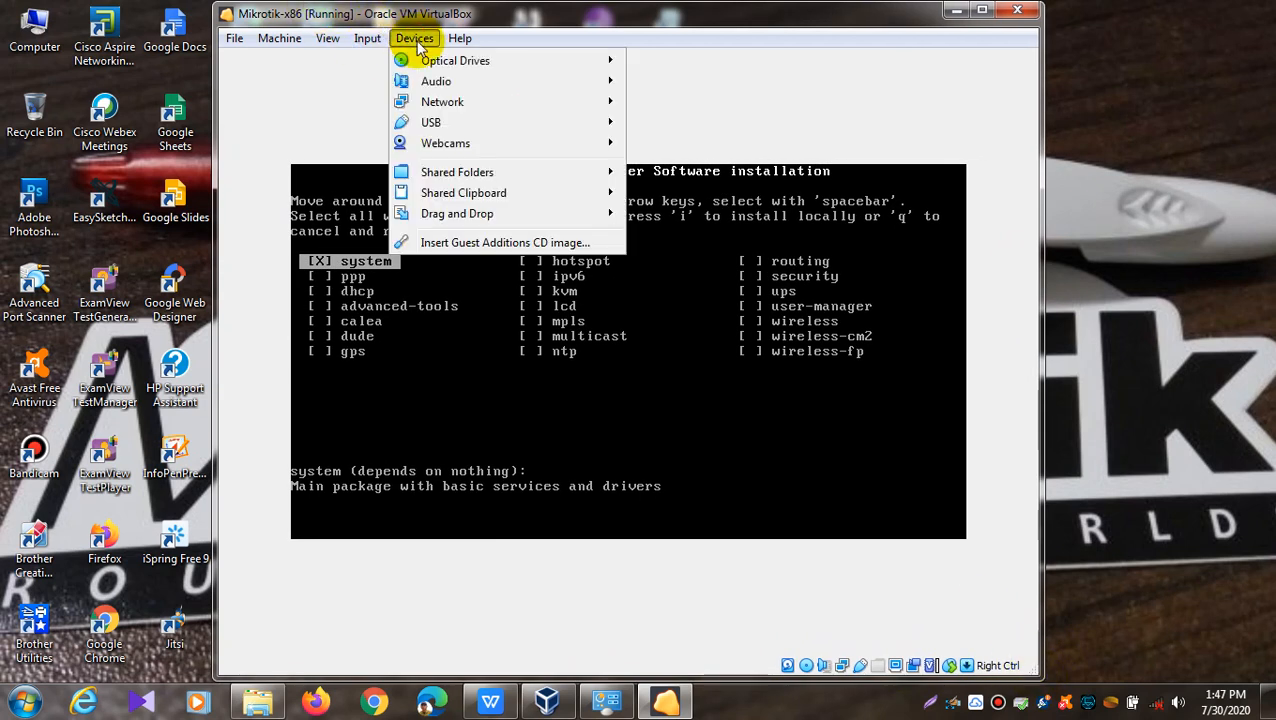
mouse_move(426, 58)
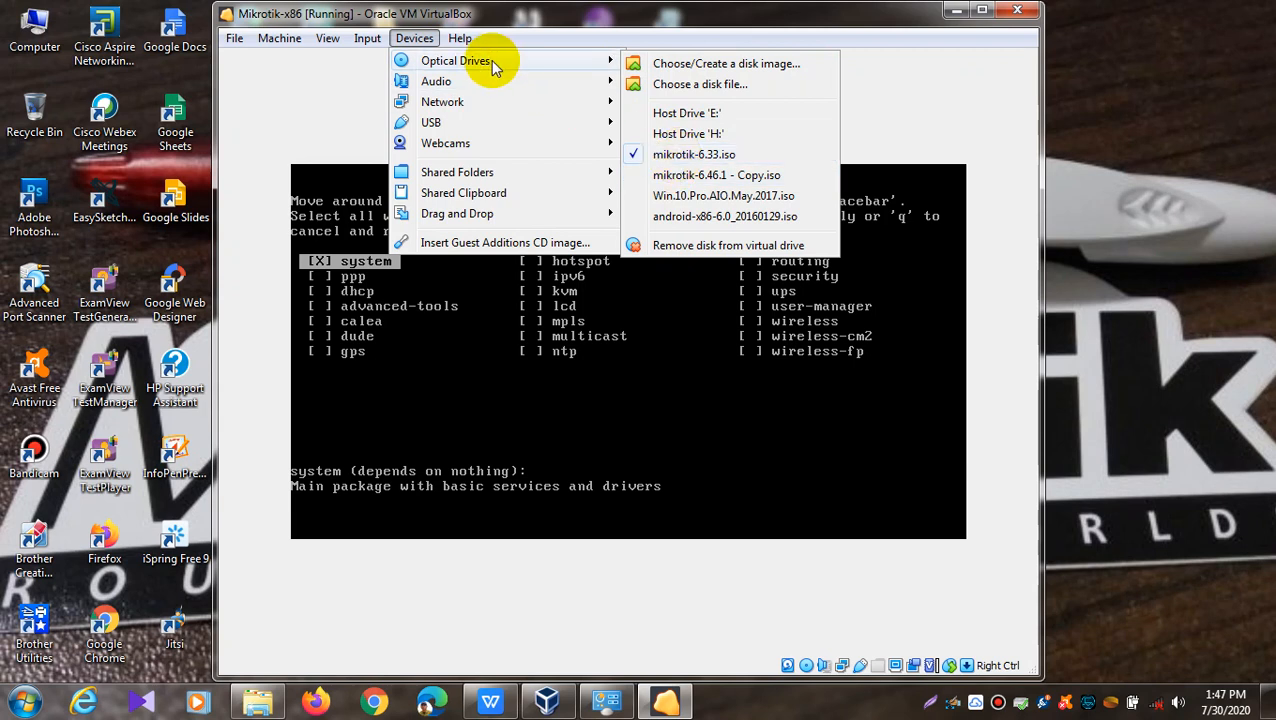
click(700, 158)
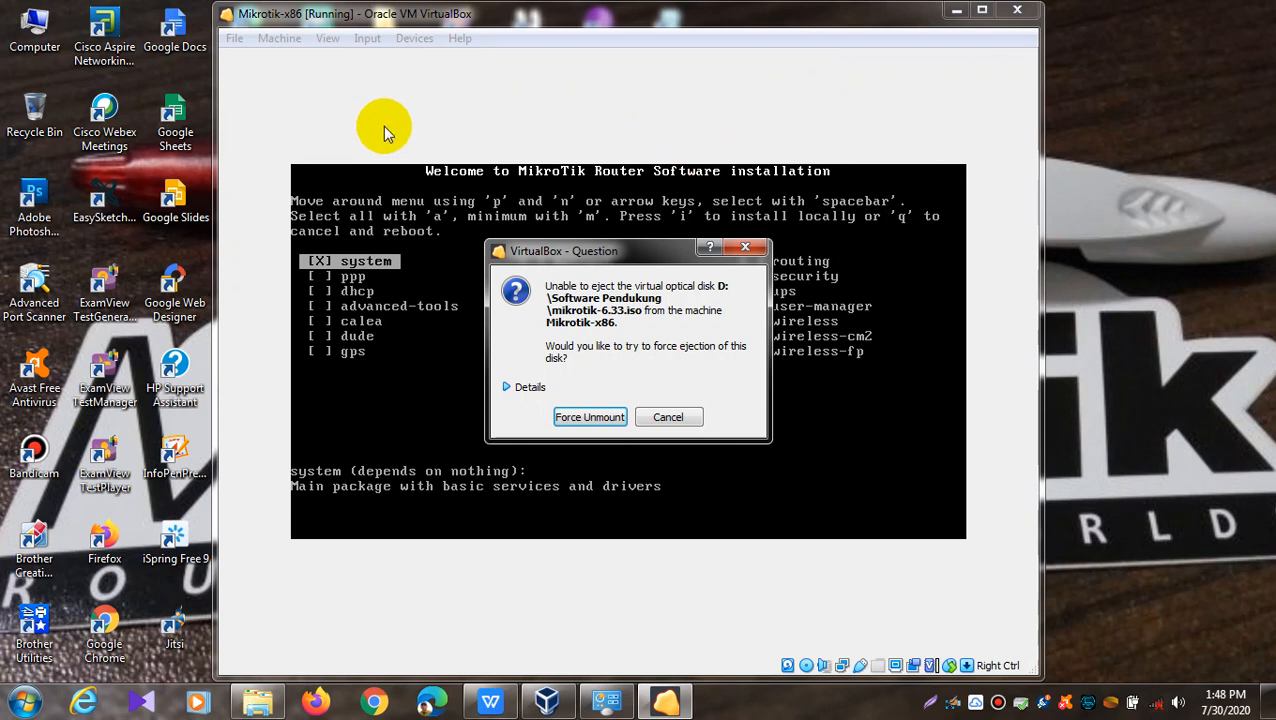
click(575, 417)
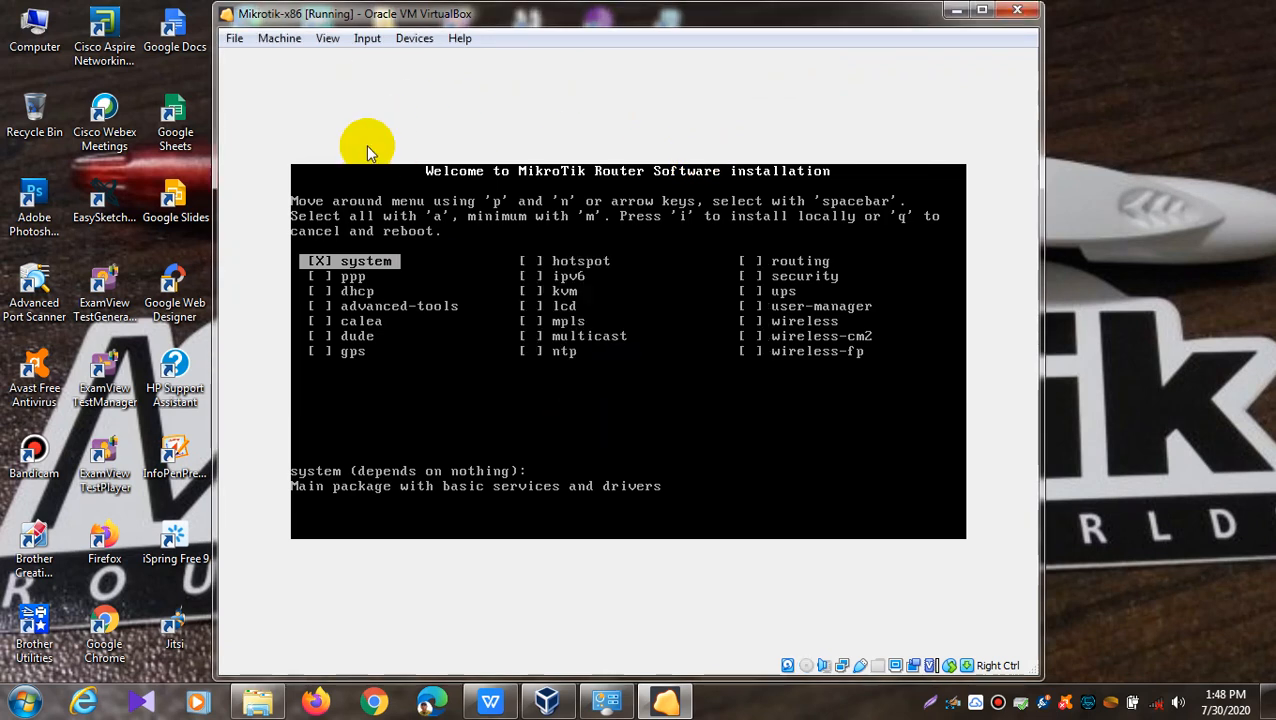
- Reset the Mikrotik-x86 virtual machine and confirm the reset so it boots from its hard disk
click(284, 40)
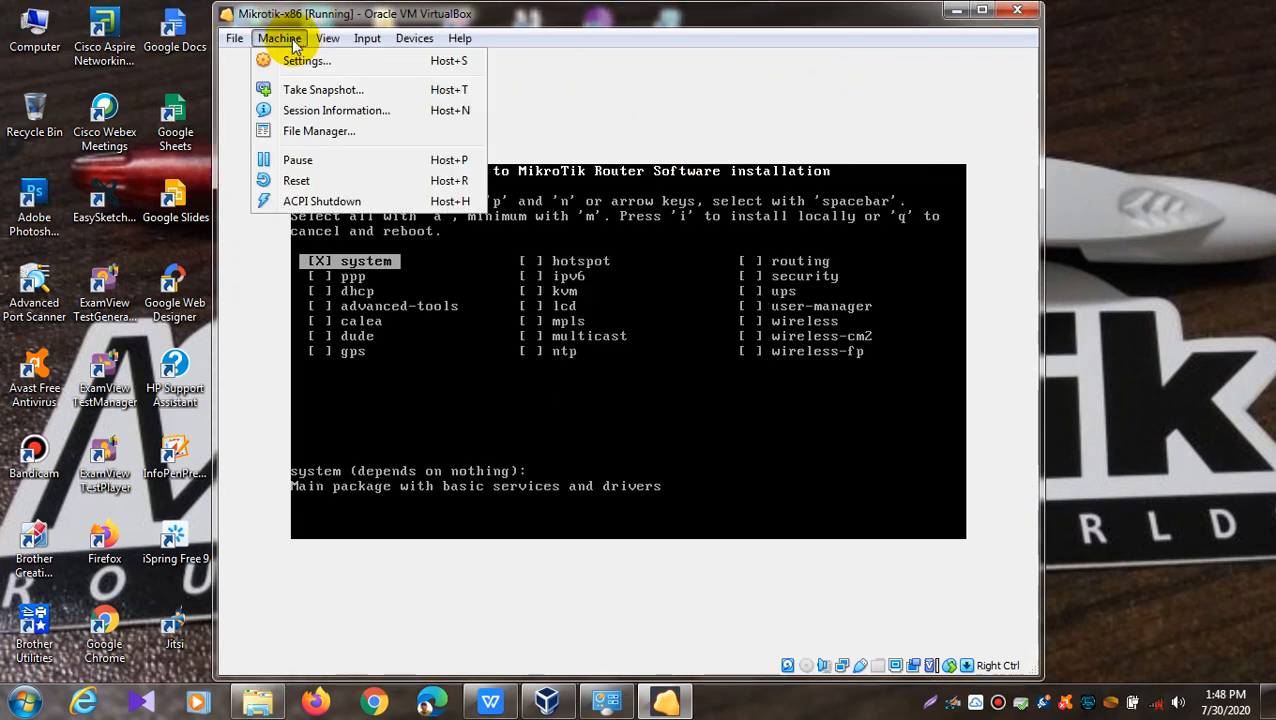
click(290, 179)
click(590, 416)
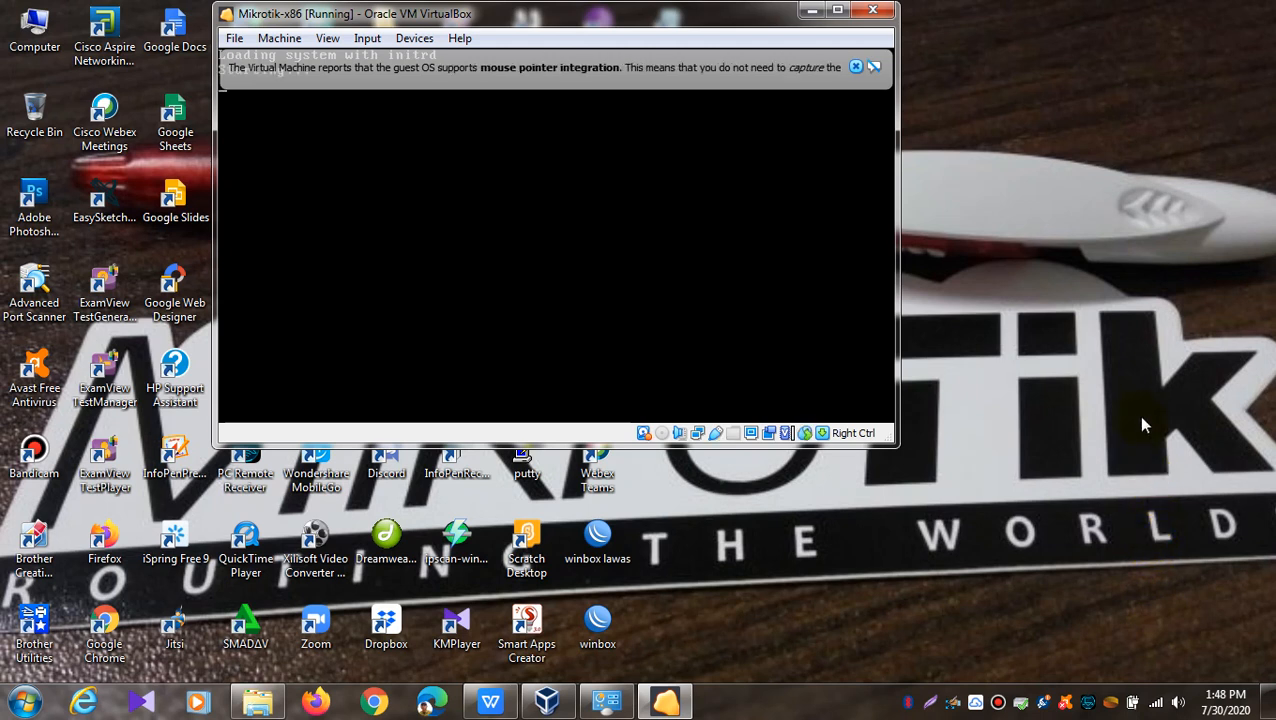
- Log in to MikroTik as admin with the password left empty, answer n to viewing the software license, and continue to the command prompt
drag(887, 437, 1063, 662)
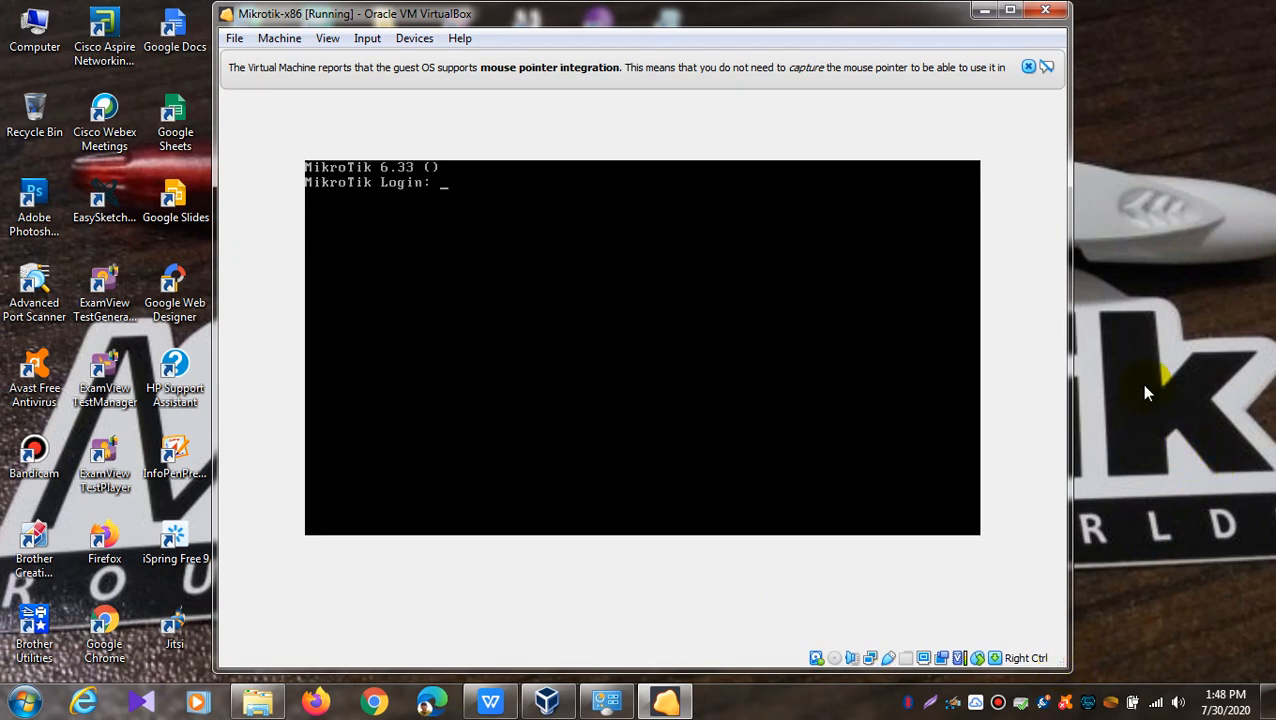
click(1029, 67)
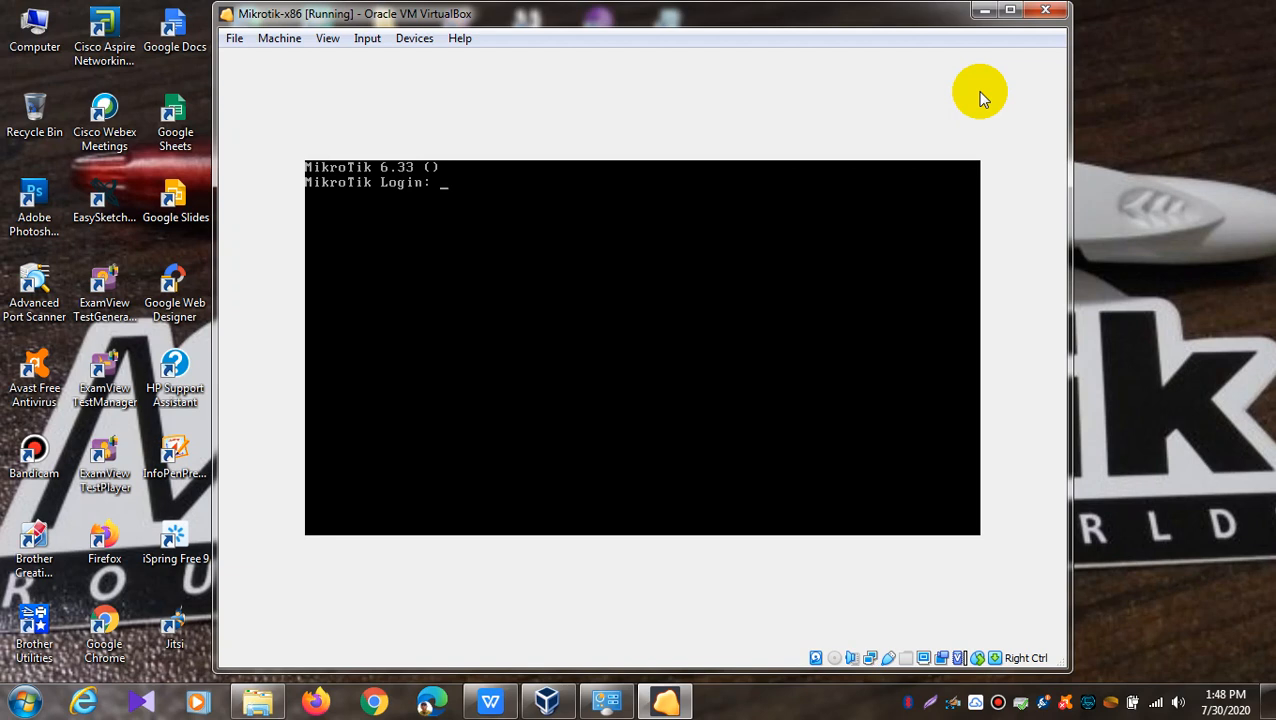
text(admin)
key(Return)
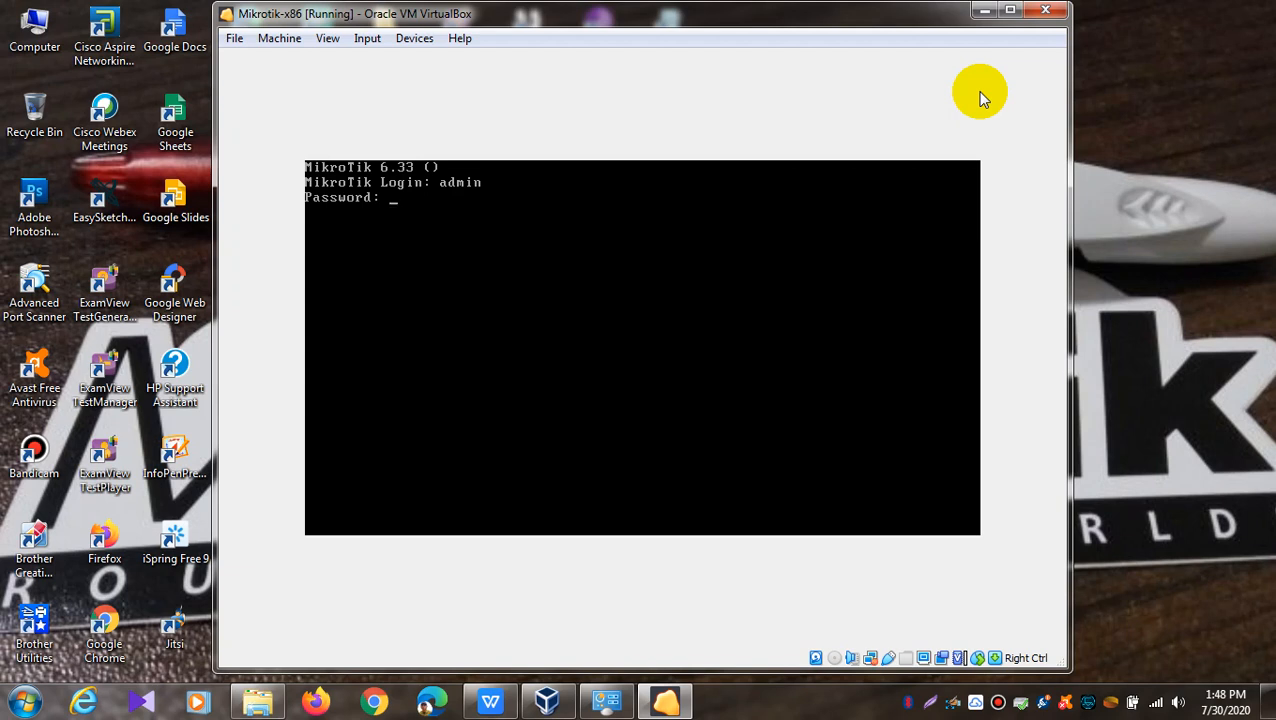
key(Return)
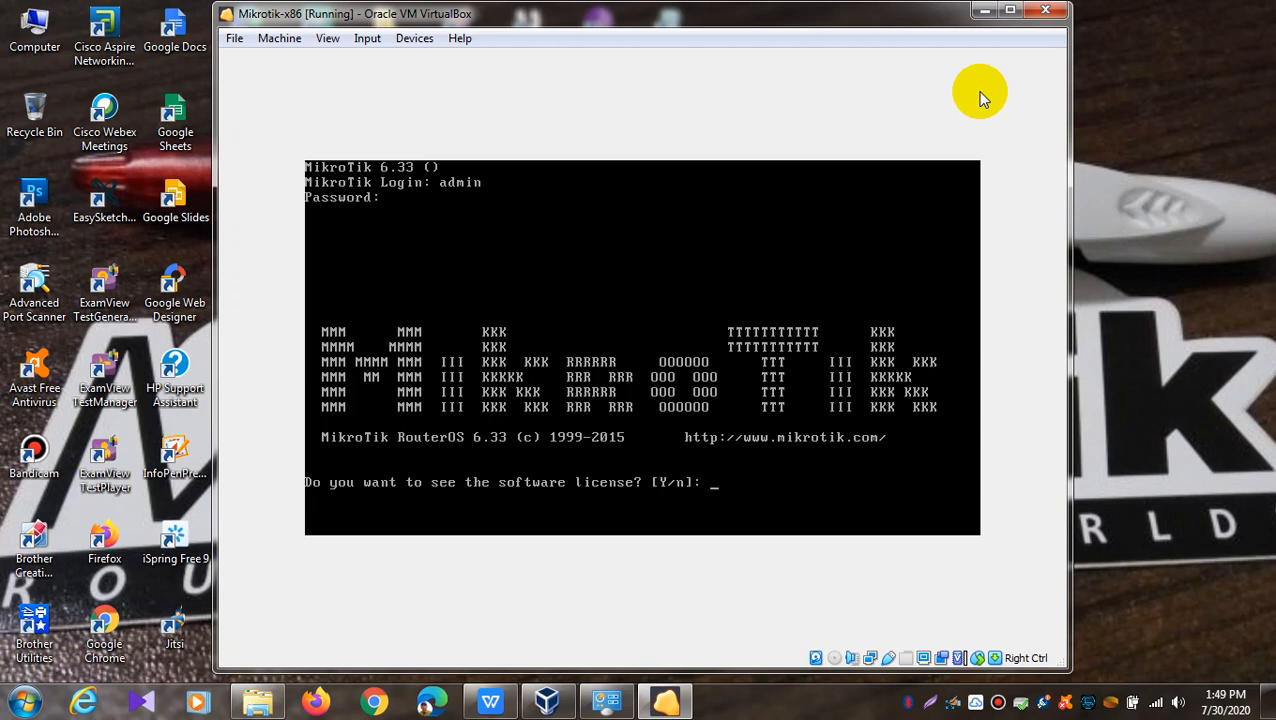
text(n)
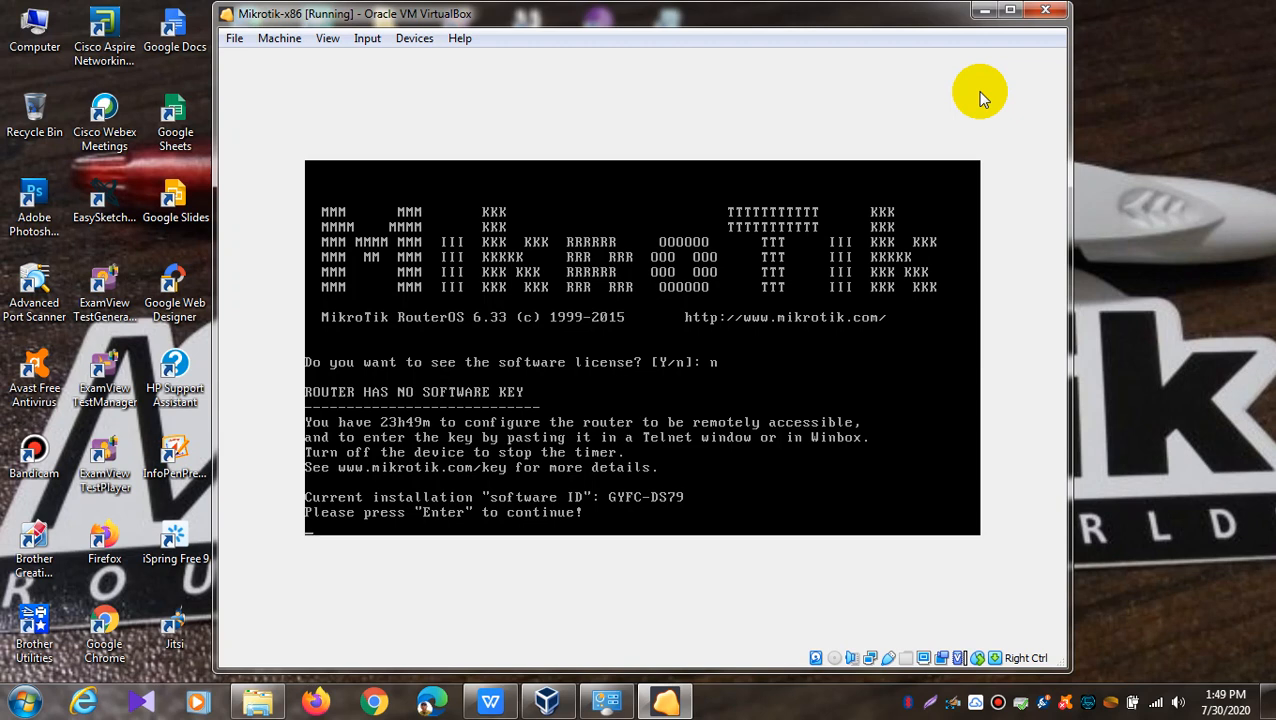
key(Return)
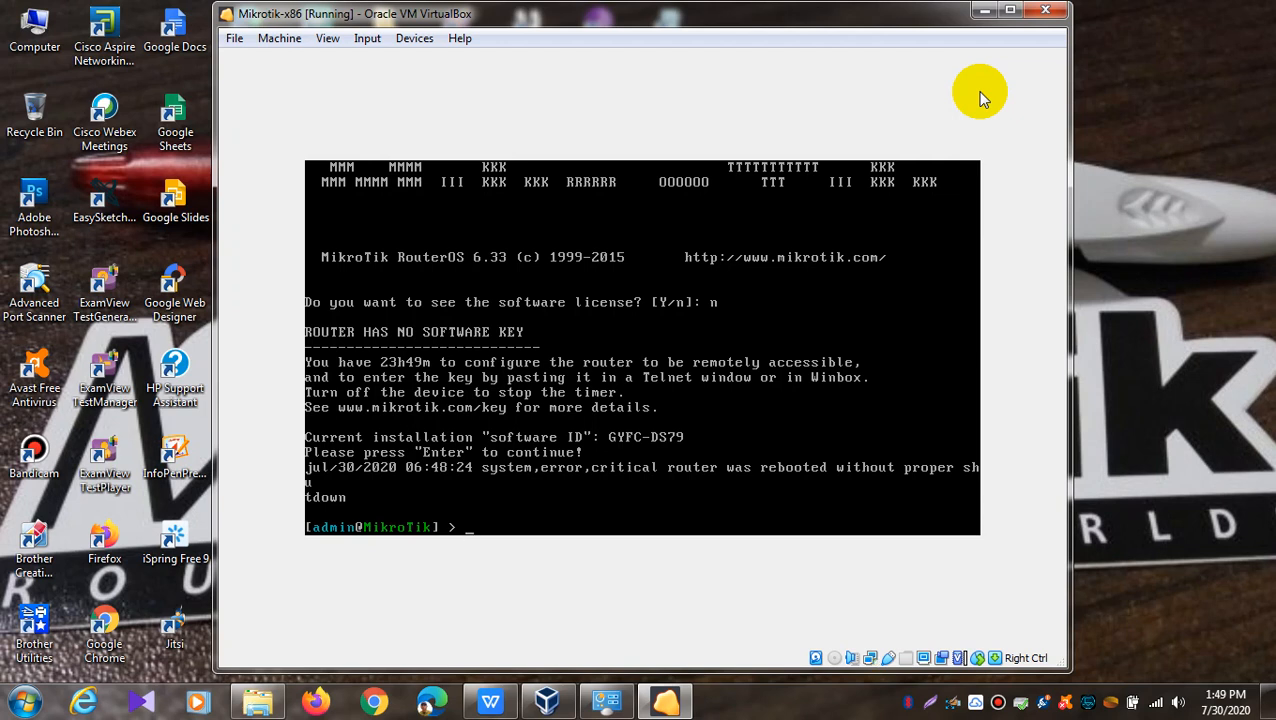
- List the router's network interfaces with the command interface print
text(nterfc)
key(BackSpace)
text(ace print)
key(Return)
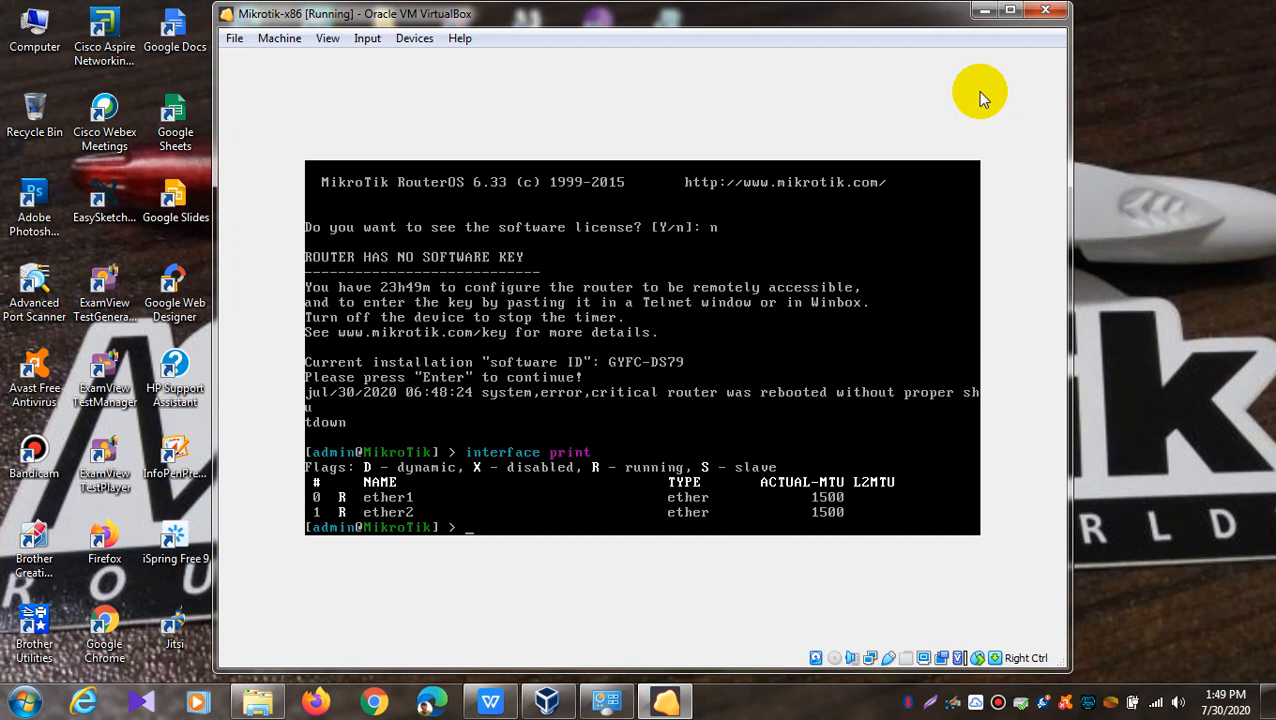
- Shut down the router with the command system shutdown, answering y to the confirmation
text(system shutdown)
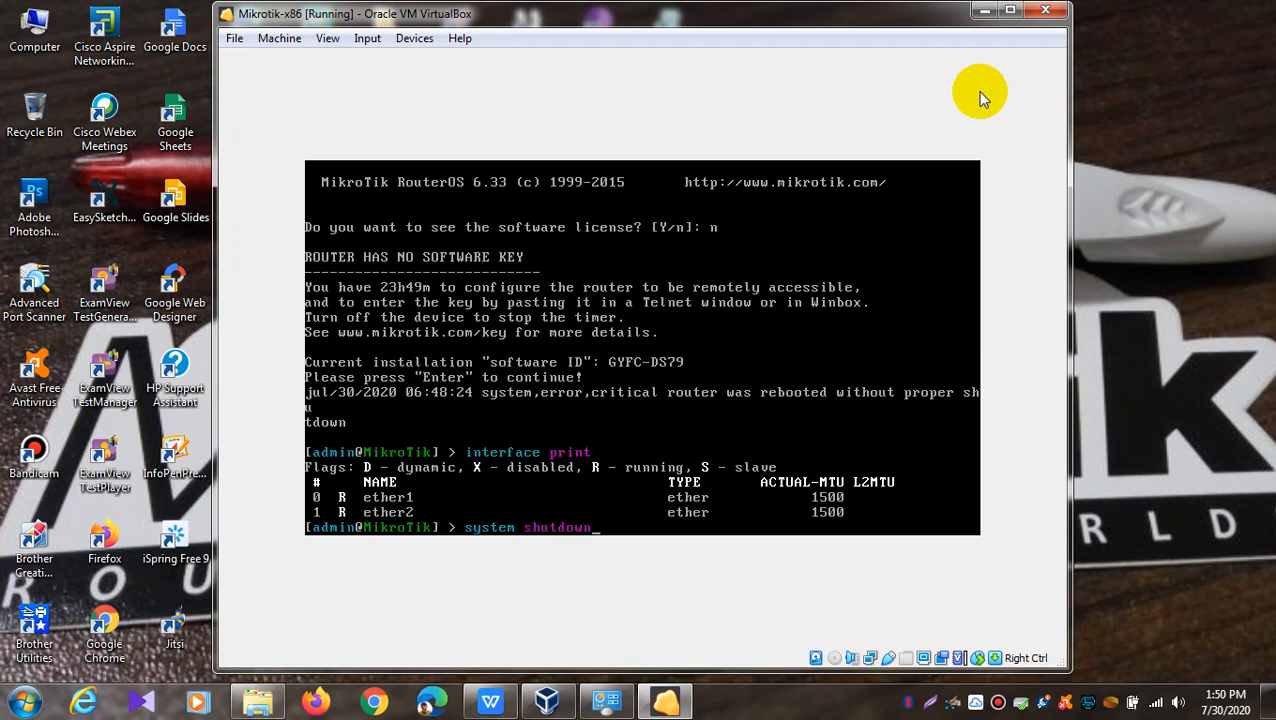
key(Return)
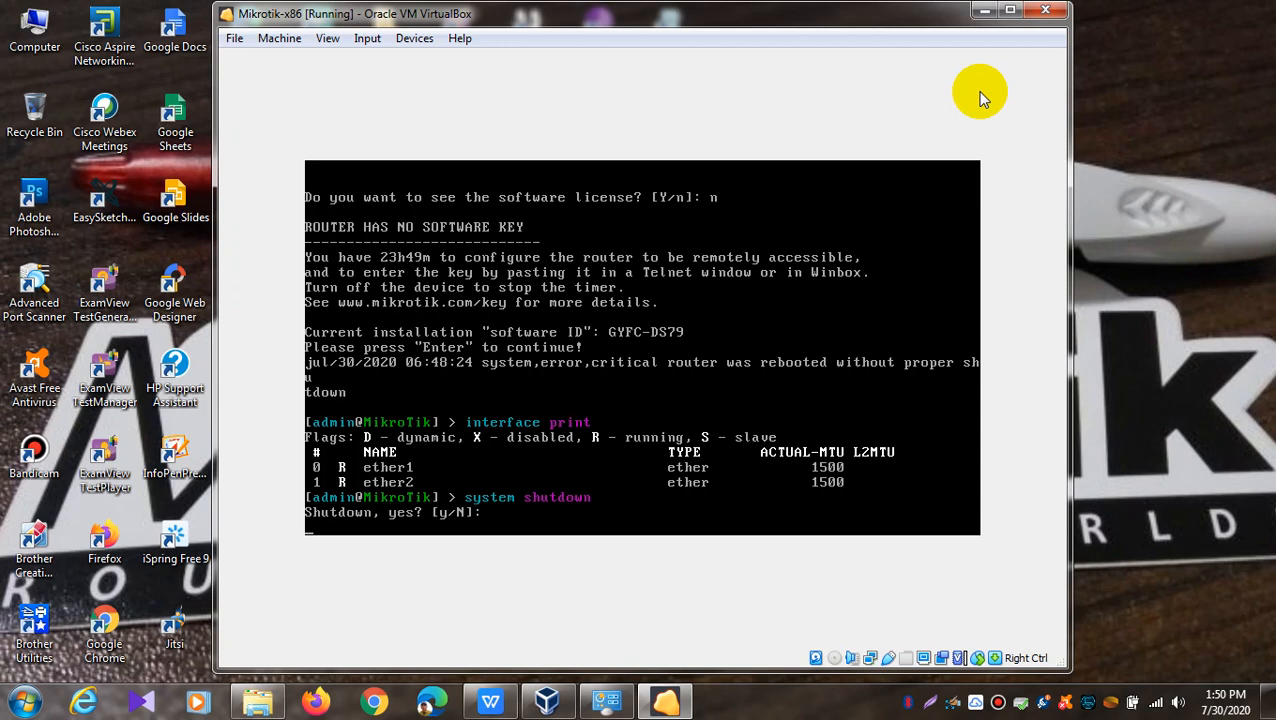
text(y)
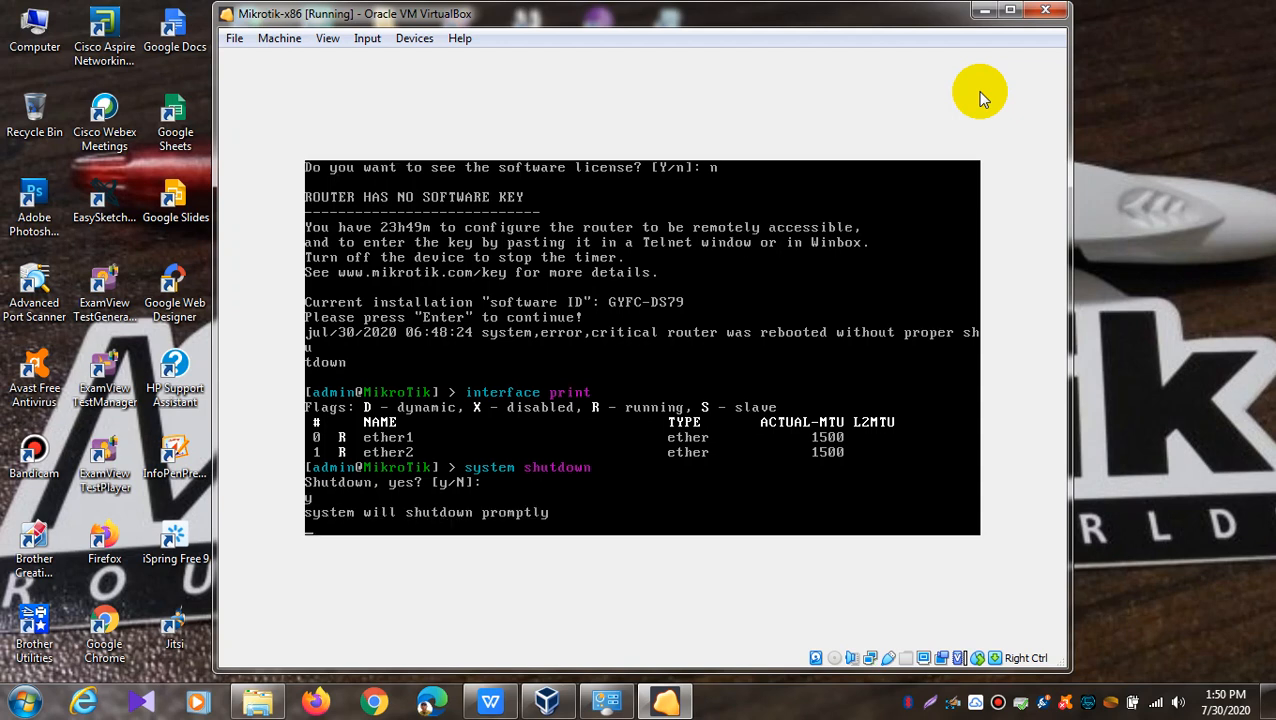